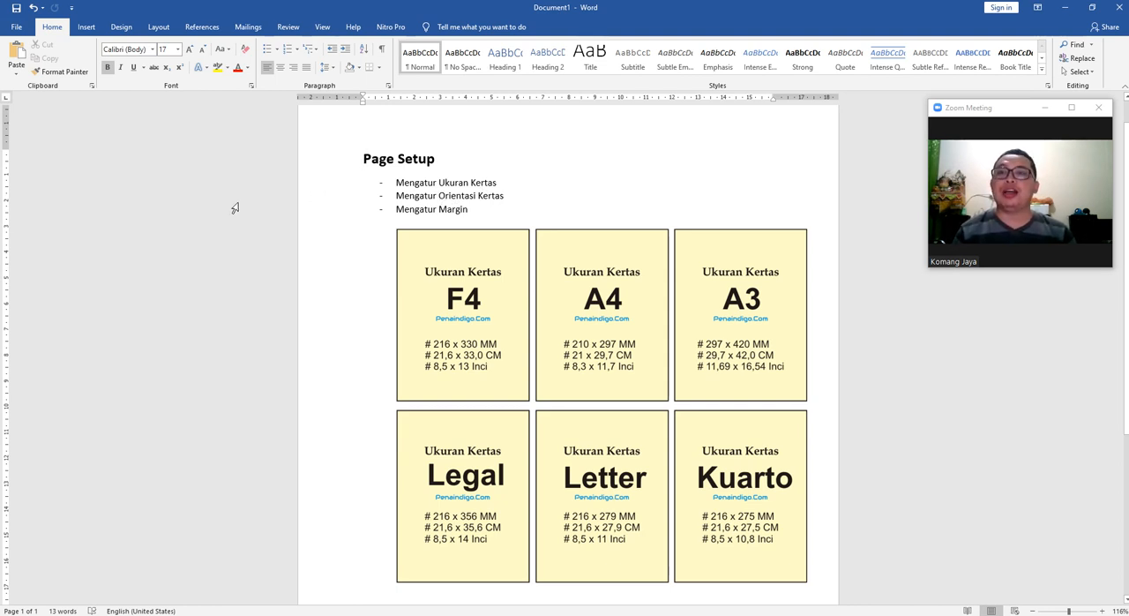
Look over the page setup example document and examine the preset page margins.
{"action": "left_click", "coordinate": [157, 28]}
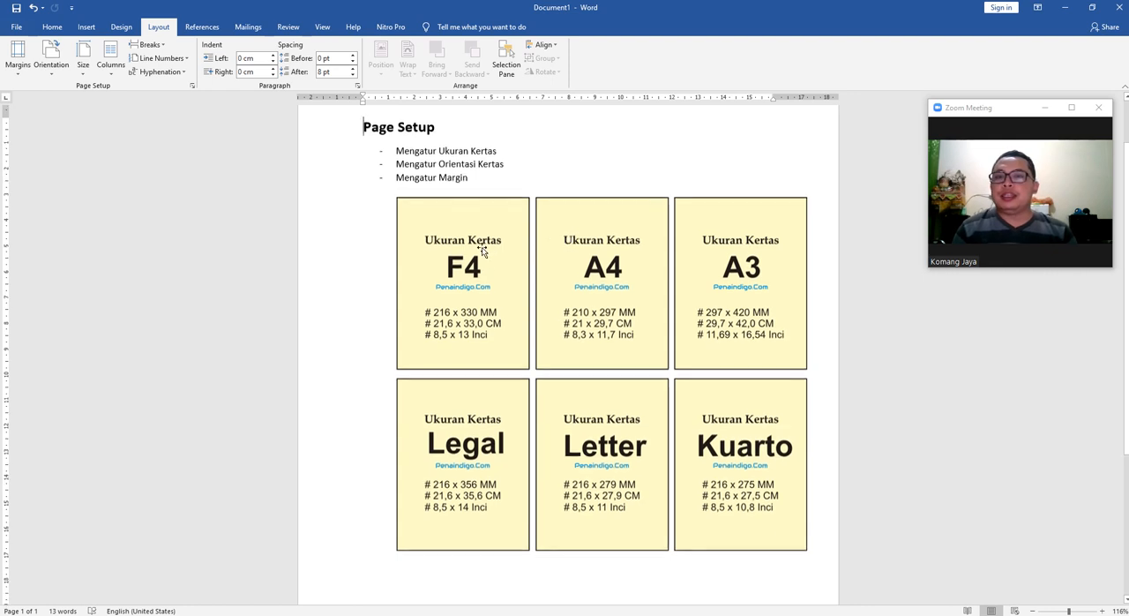
{"action": "scroll", "coordinate": [486, 253], "scroll_direction": "down", "scroll_amount": 1}
{"action": "scroll", "coordinate": [475, 238], "scroll_direction": "up", "scroll_amount": 2}
{"action": "left_click", "coordinate": [643, 220]}
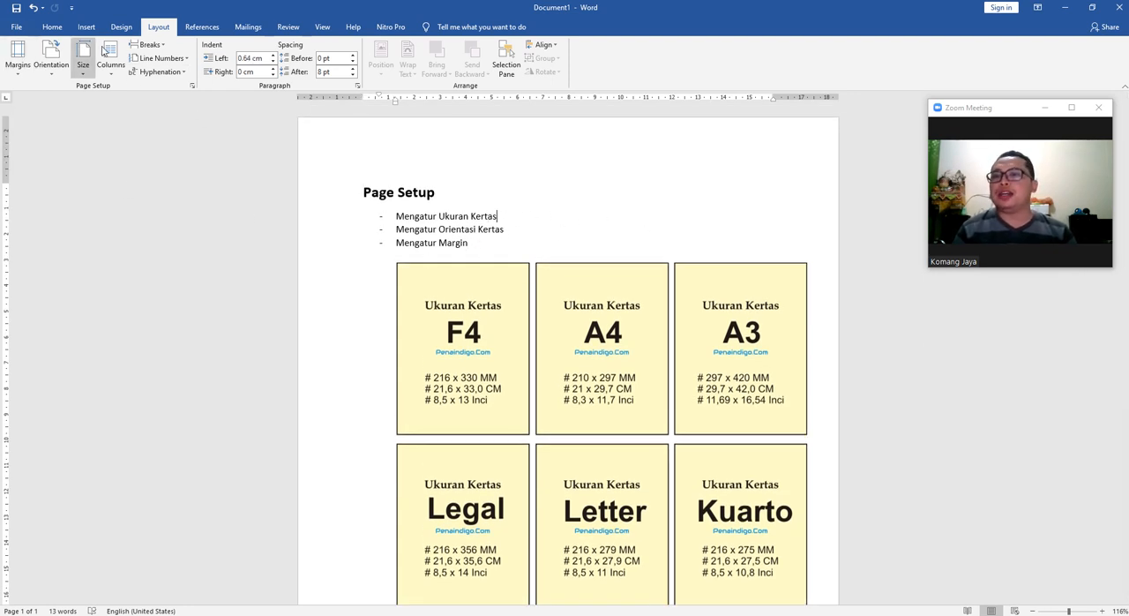
{"action": "left_click", "coordinate": [17, 62]}
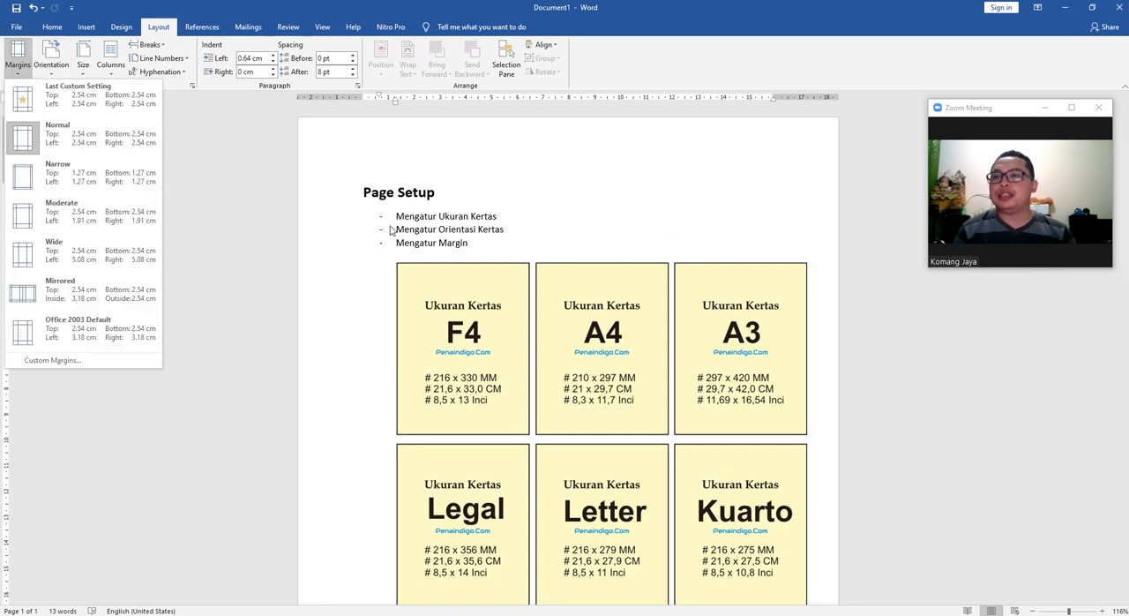
{"action": "left_click", "coordinate": [579, 220]}
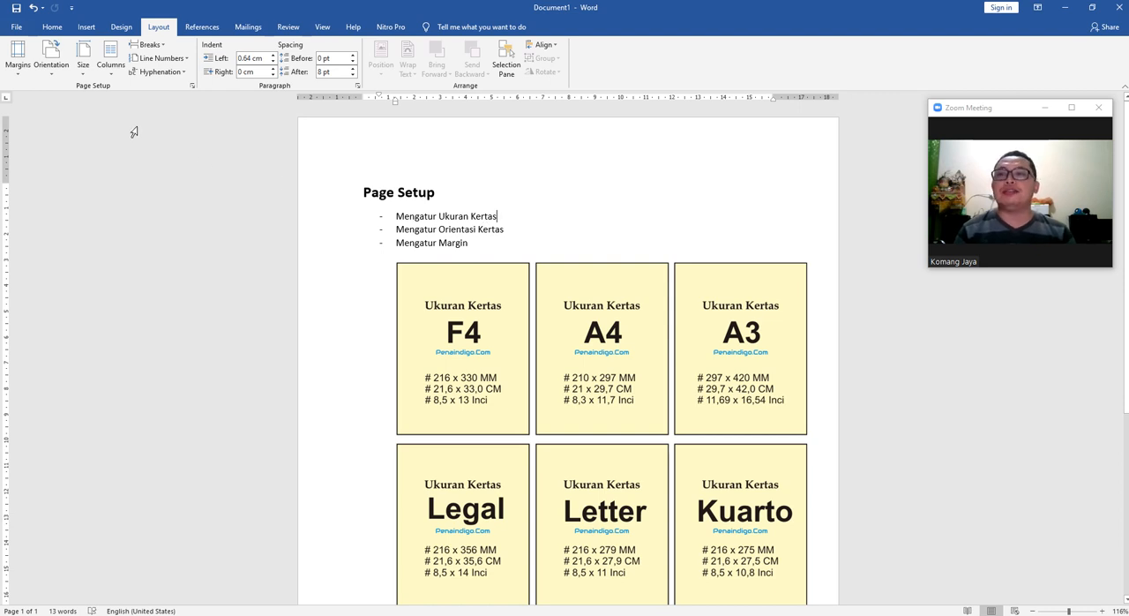
Check the measurement unit choices in the advanced display options, keeping Centimeters.
{"action": "left_click", "coordinate": [17, 30]}
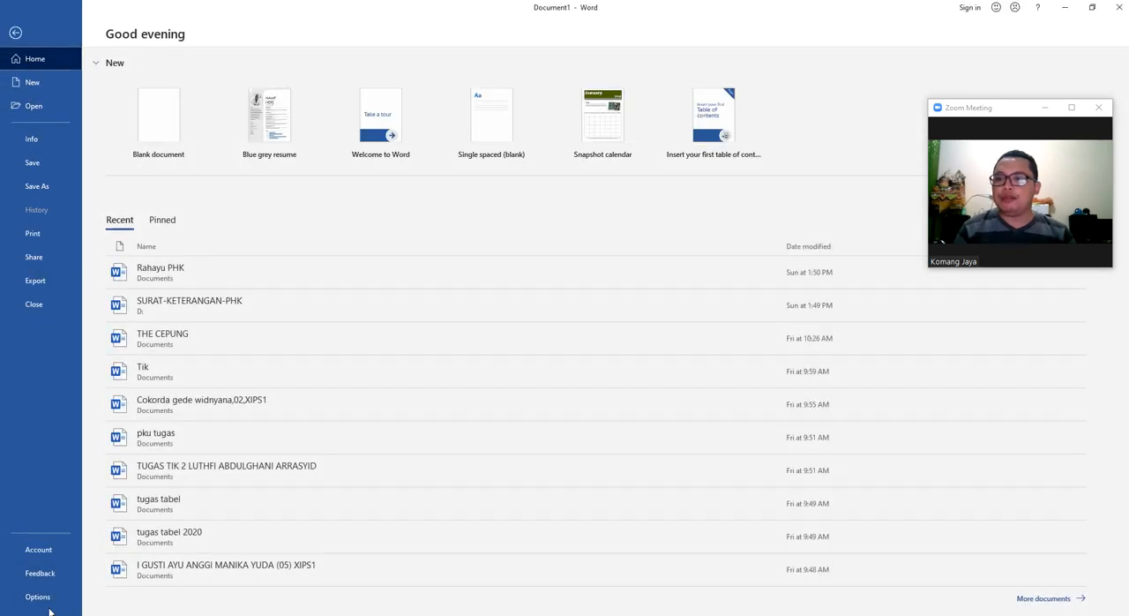
{"action": "key", "text": "Escape"}
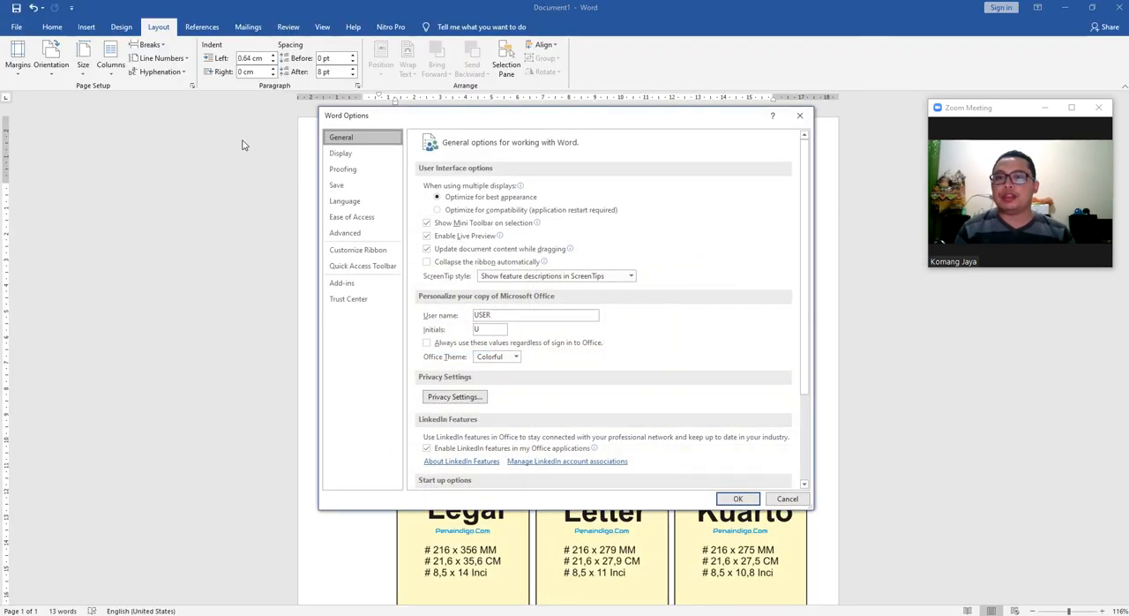
{"action": "left_click", "coordinate": [345, 233]}
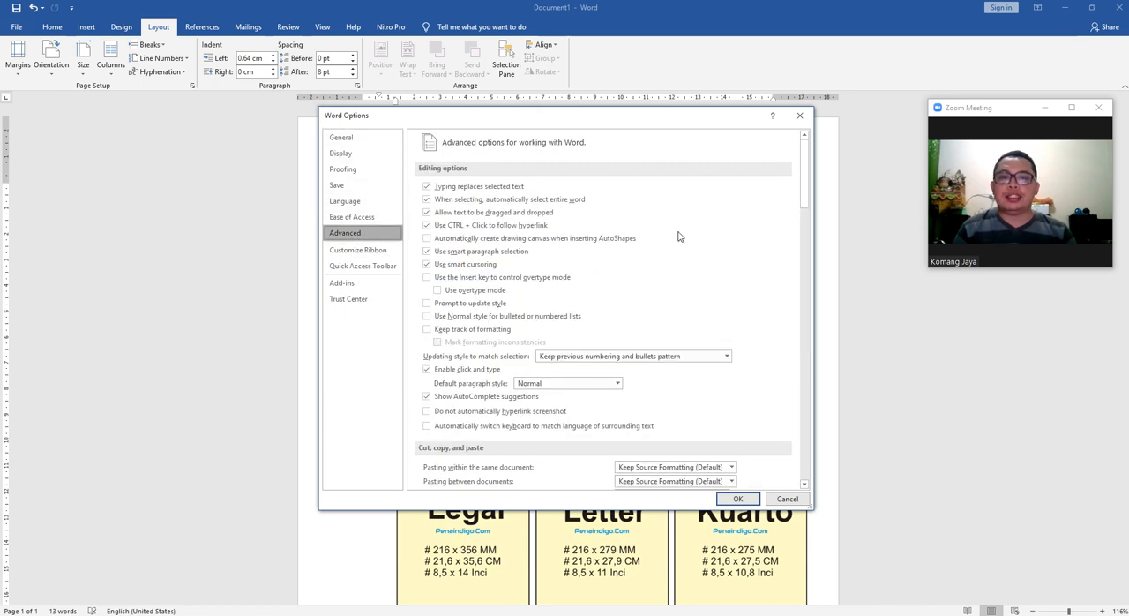
{"action": "left_click_drag", "start_coordinate": [810, 181], "coordinate": [799, 304]}
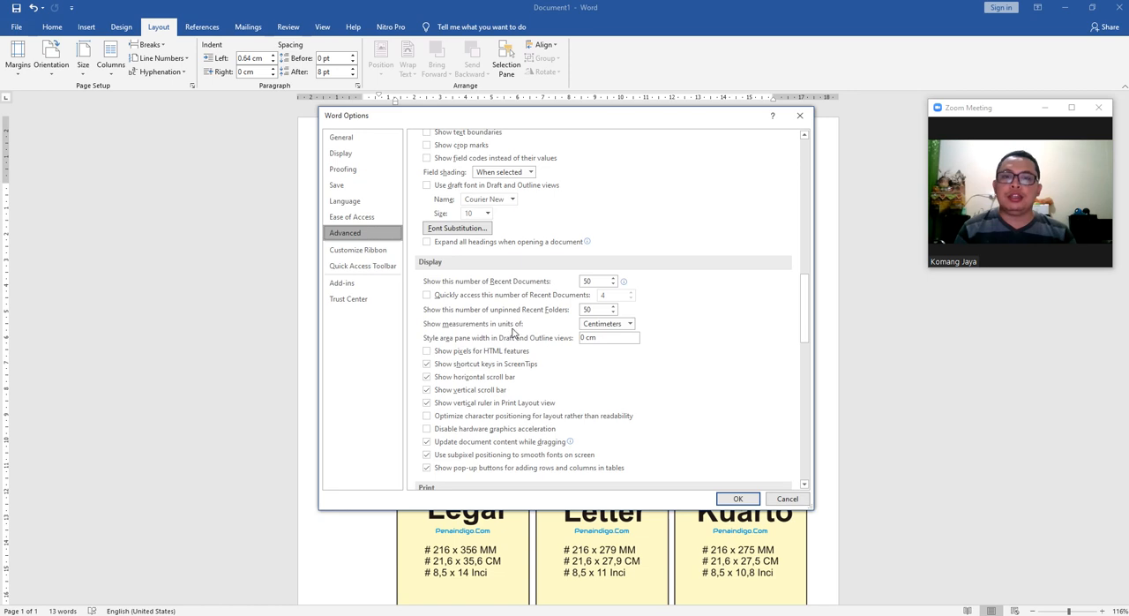
{"action": "left_click", "coordinate": [609, 323]}
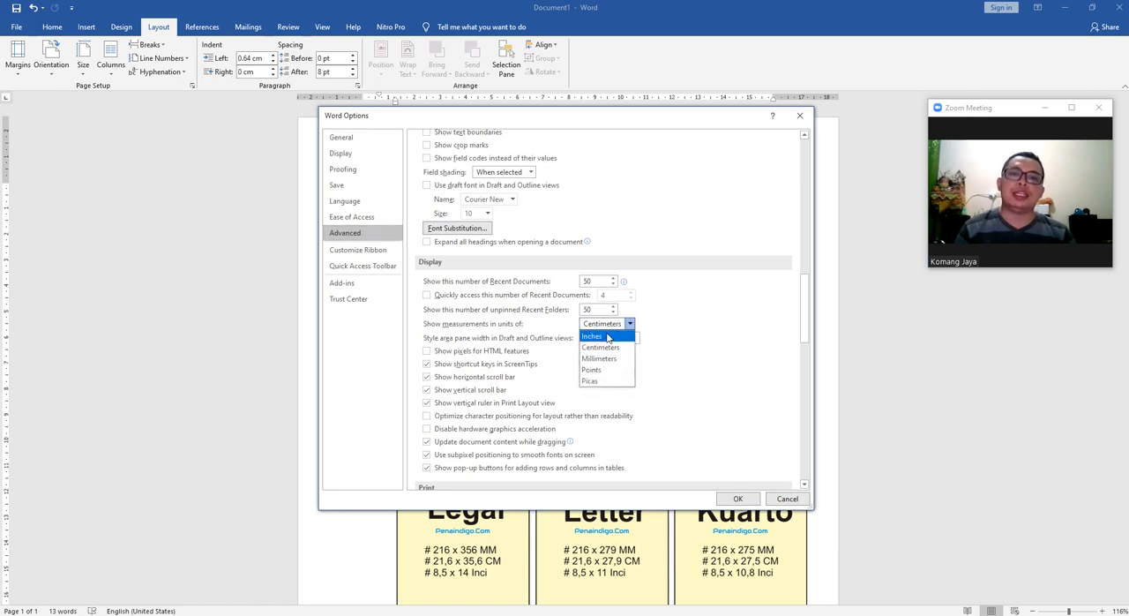
{"action": "key", "text": "Up"}
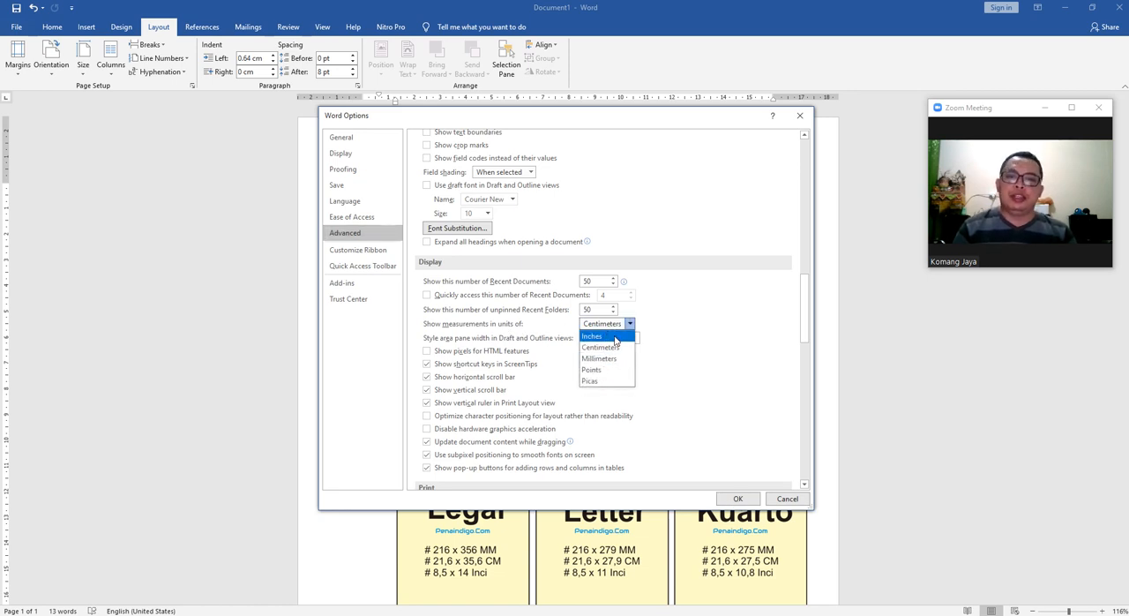
{"action": "left_click", "coordinate": [697, 318]}
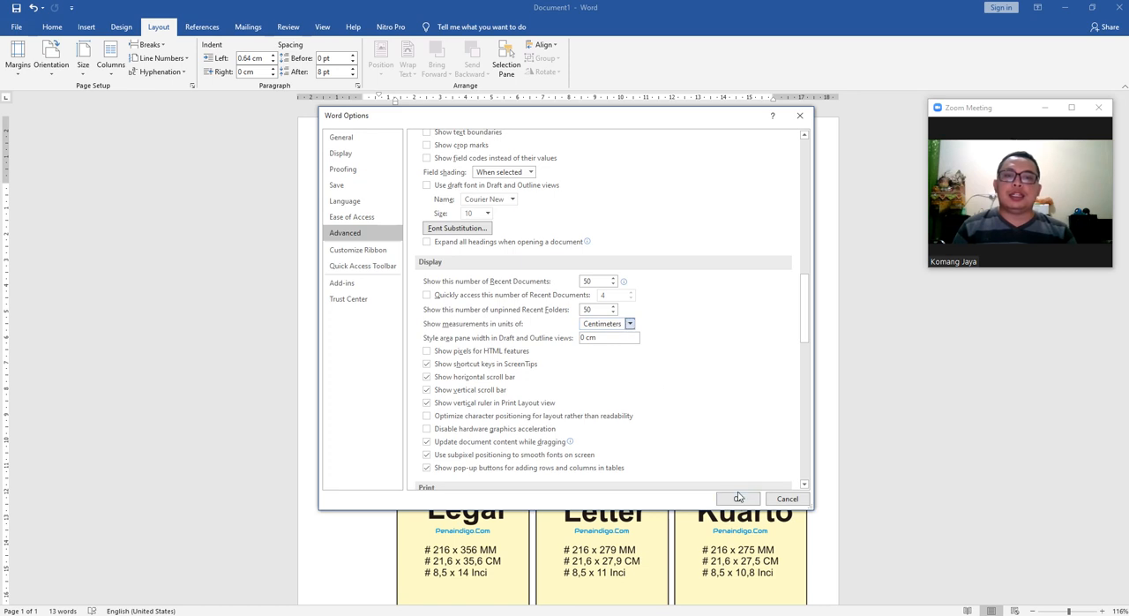
{"action": "left_click", "coordinate": [738, 498]}
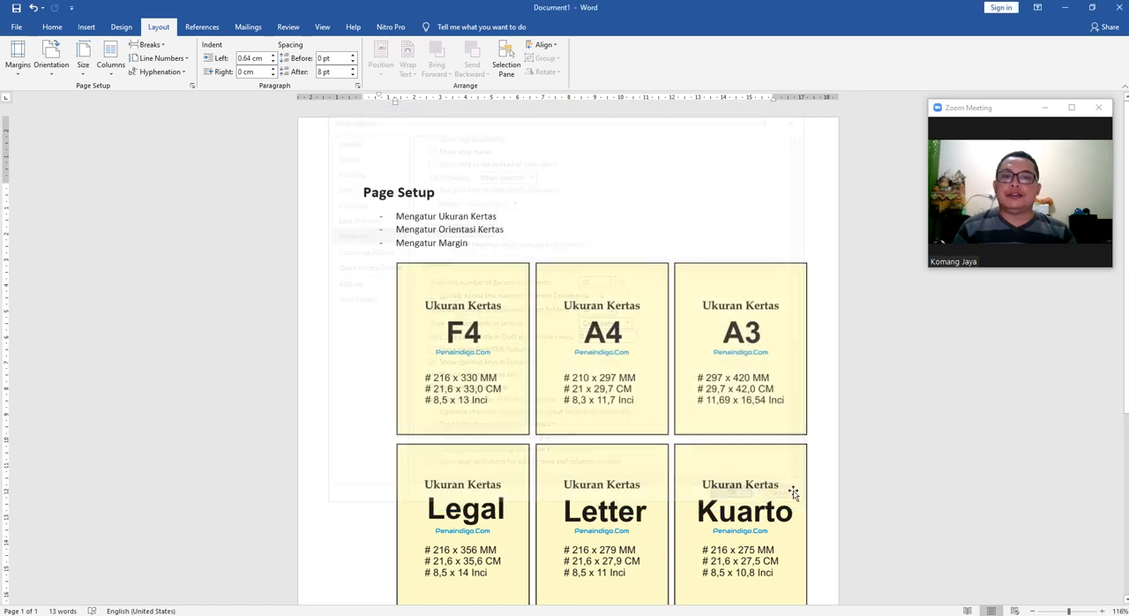
Examine the margin presets and look through the full list of preset paper sizes.
{"action": "left_click", "coordinate": [19, 62]}
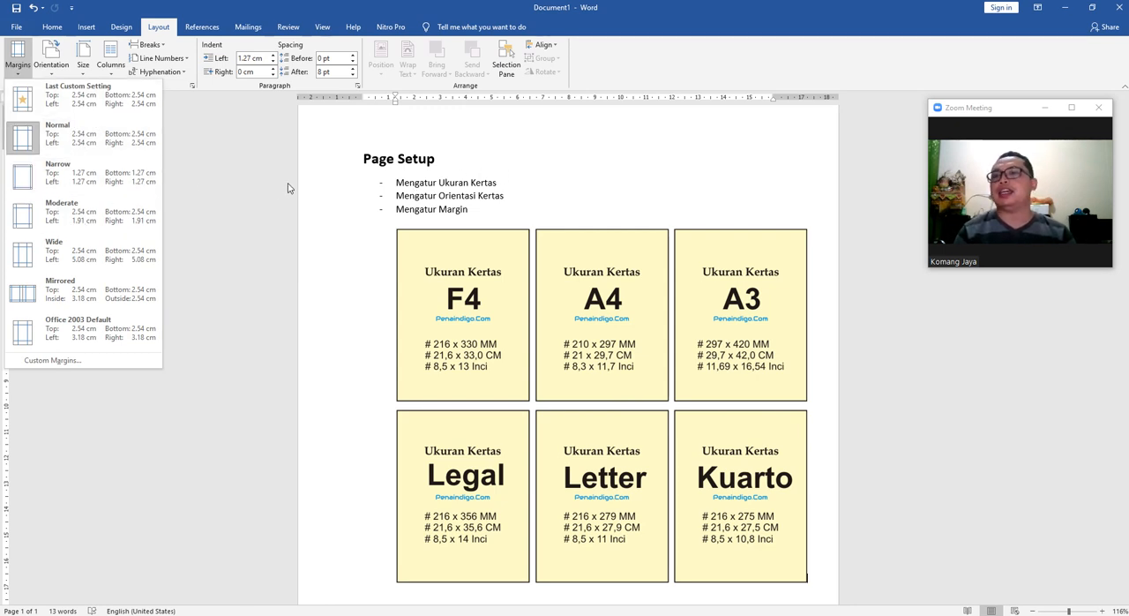
{"action": "left_click", "coordinate": [594, 185]}
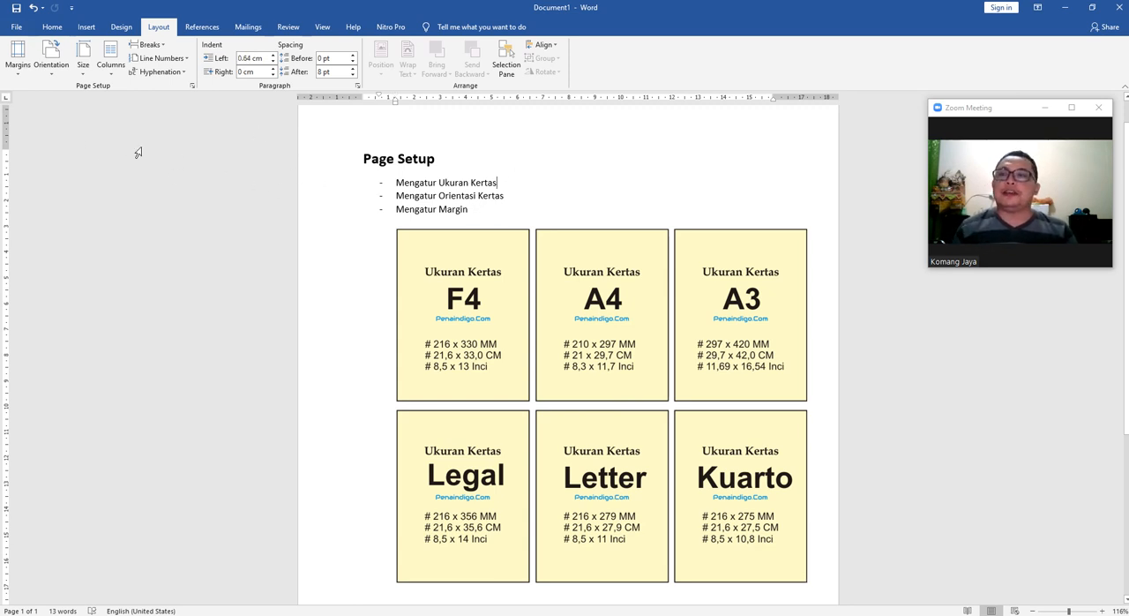
{"action": "left_click", "coordinate": [81, 77]}
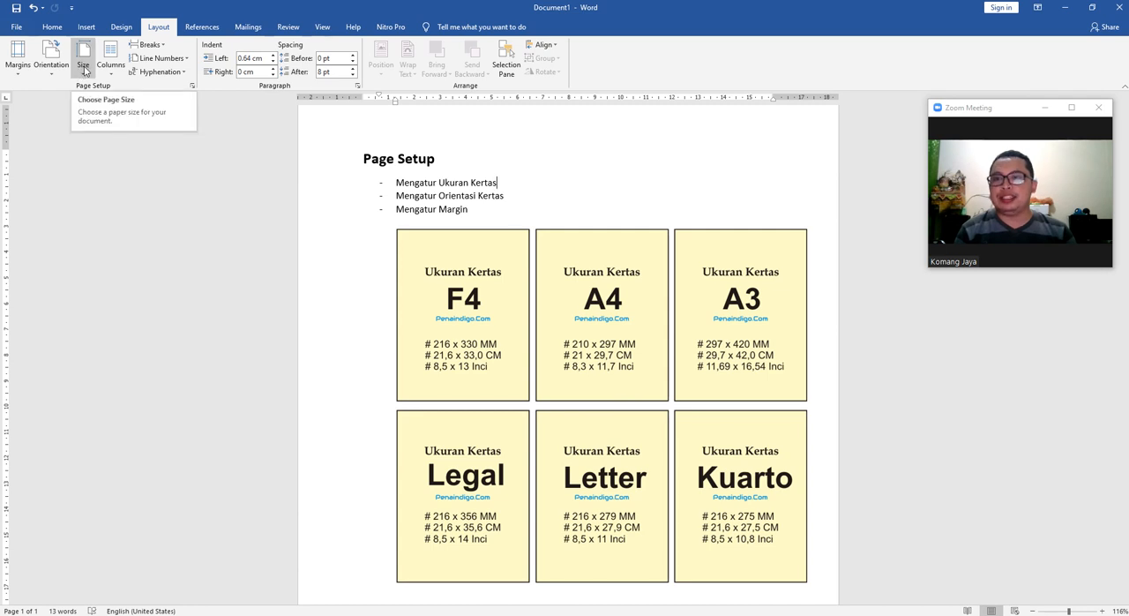
{"action": "left_click", "coordinate": [83, 69]}
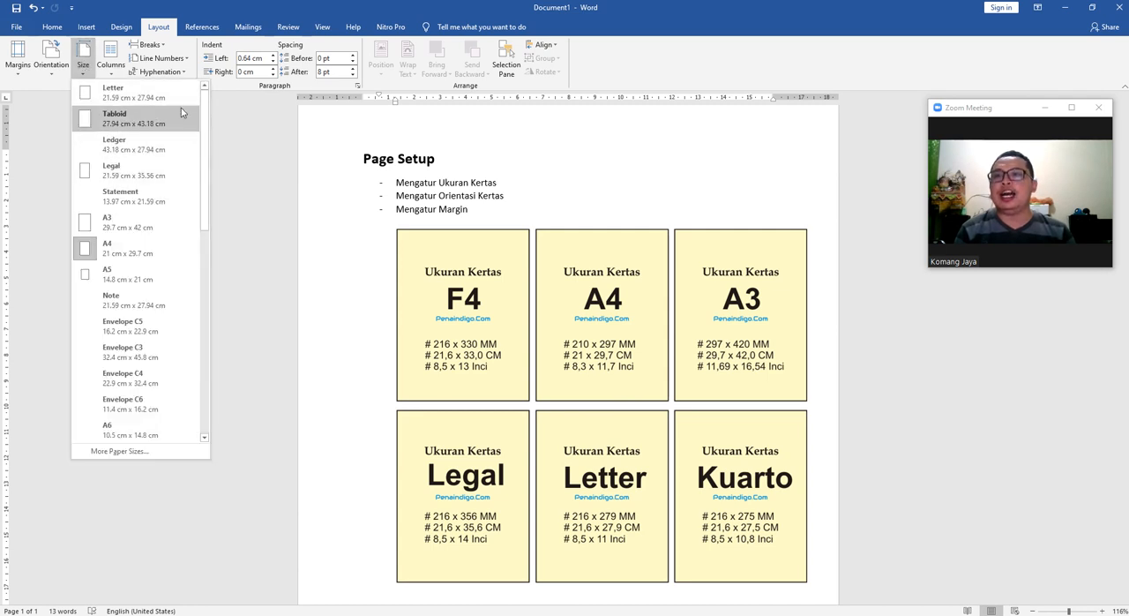
{"action": "left_click_drag", "start_coordinate": [205, 108], "coordinate": [209, 352]}
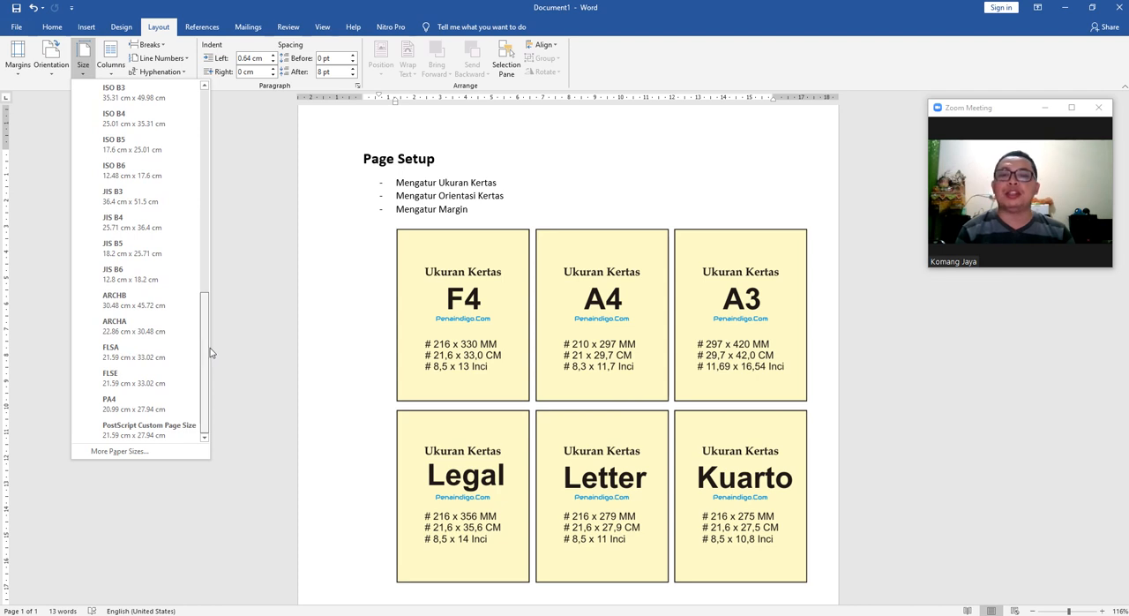
{"action": "left_click_drag", "start_coordinate": [210, 349], "coordinate": [216, 119]}
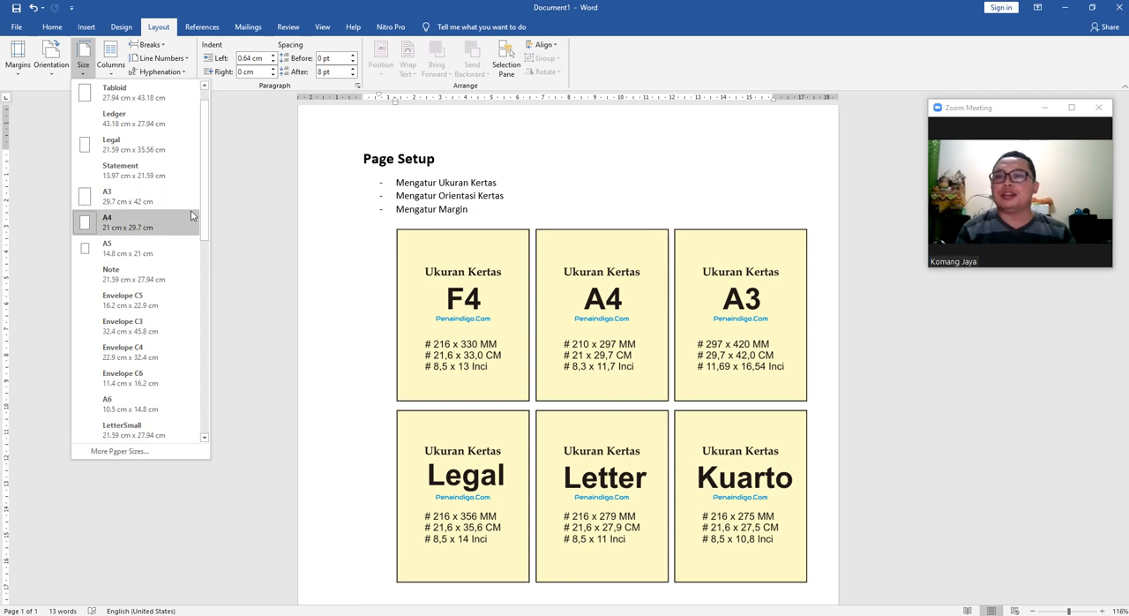
{"action": "mouse_move", "coordinate": [206, 178]}
{"action": "left_mouse_down"}
{"action": "mouse_move", "coordinate": [207, 168]}
{"action": "mouse_move", "coordinate": [207, 201]}
{"action": "mouse_move", "coordinate": [202, 157]}
{"action": "left_mouse_up"}
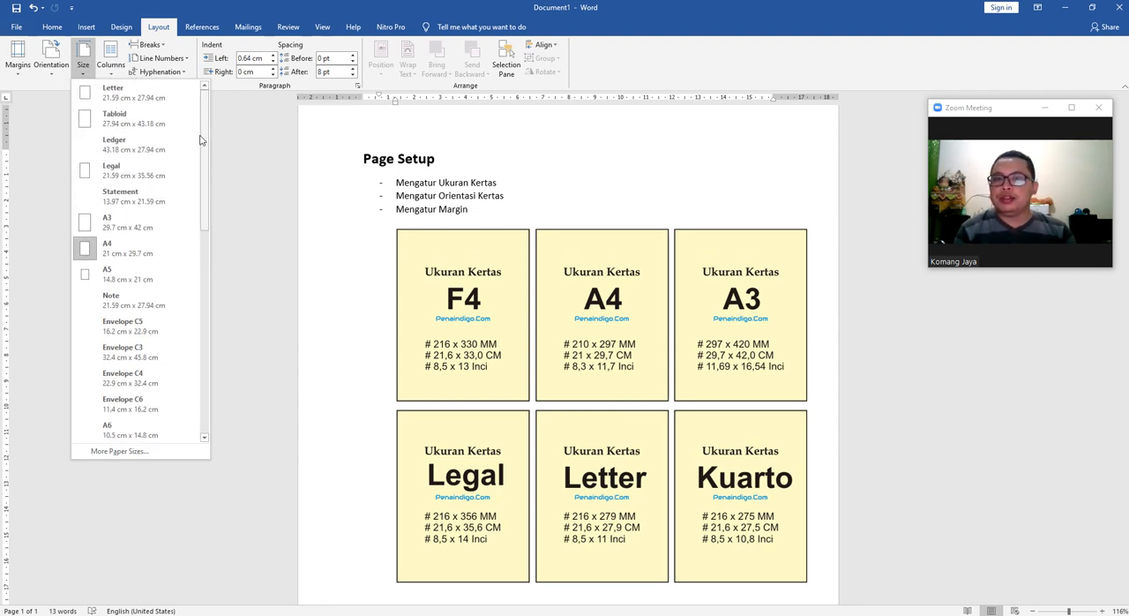
{"action": "scroll", "coordinate": [161, 358], "scroll_direction": "down", "scroll_amount": 8}
{"action": "left_click_drag", "start_coordinate": [205, 288], "coordinate": [207, 156]}
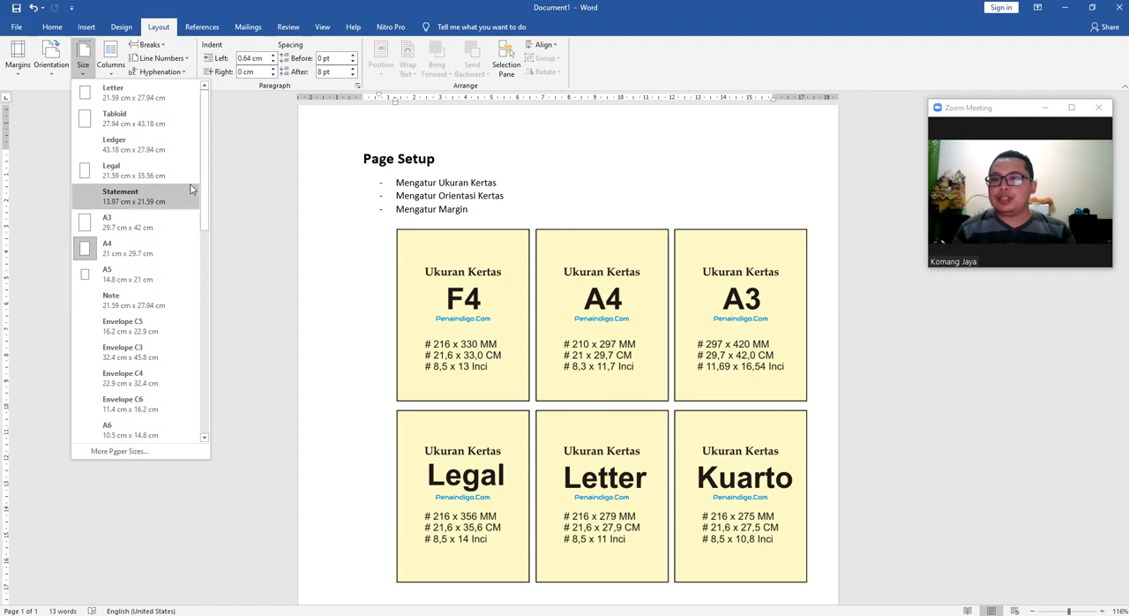
{"action": "left_click_drag", "start_coordinate": [205, 181], "coordinate": [212, 429]}
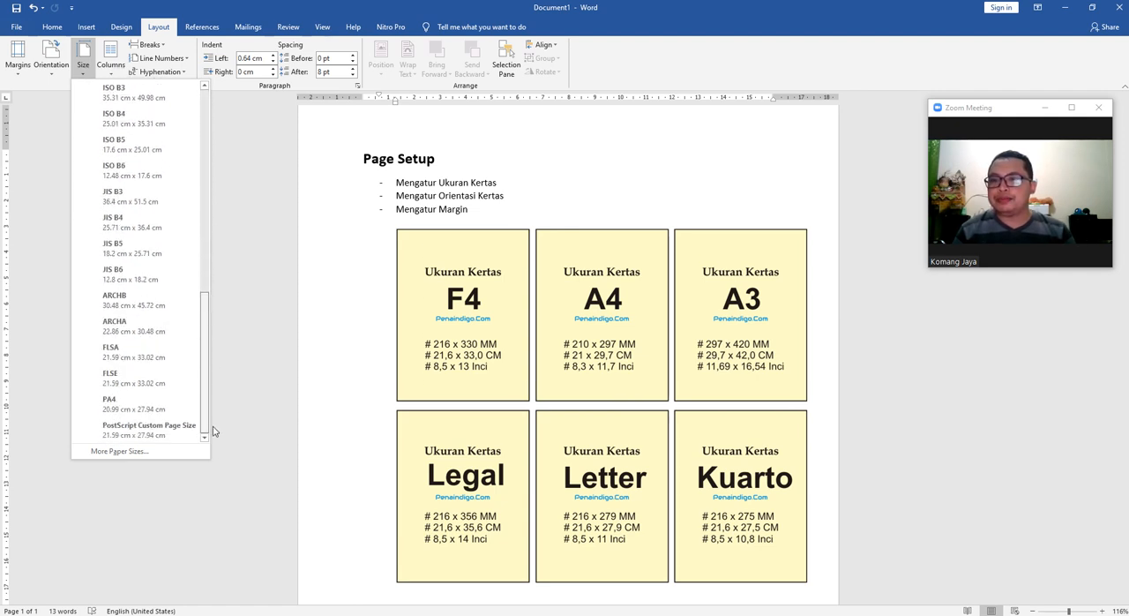
Open the detailed paper size settings, choose Custom size and move the dialog off the F4 and A4 size cards.
{"action": "left_click", "coordinate": [118, 450]}
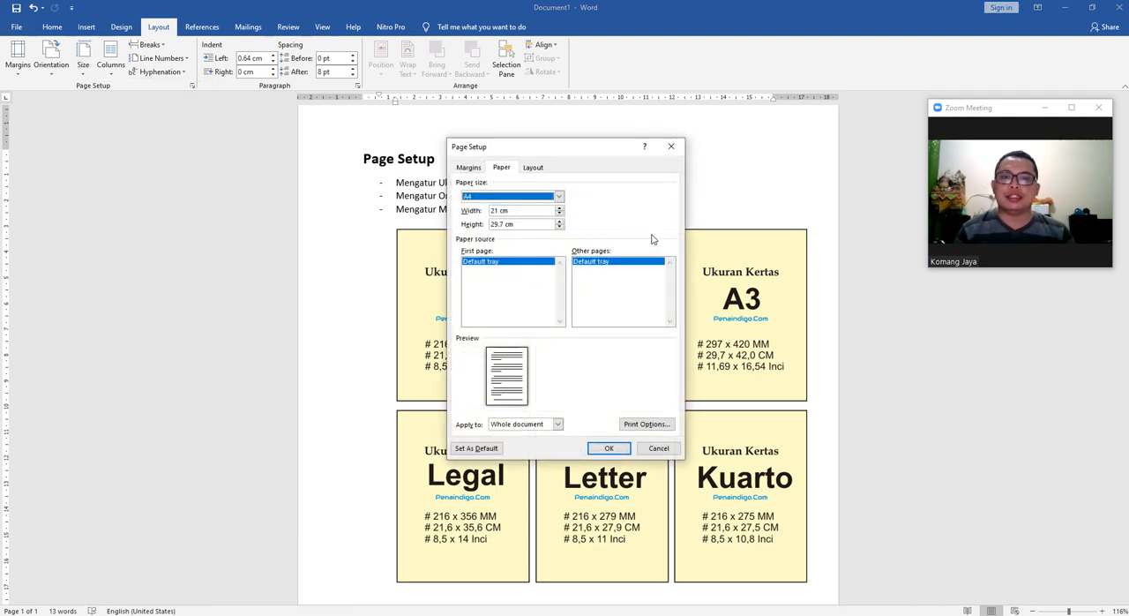
{"action": "left_click", "coordinate": [559, 196]}
{"action": "left_click_drag", "start_coordinate": [559, 218], "coordinate": [559, 248]}
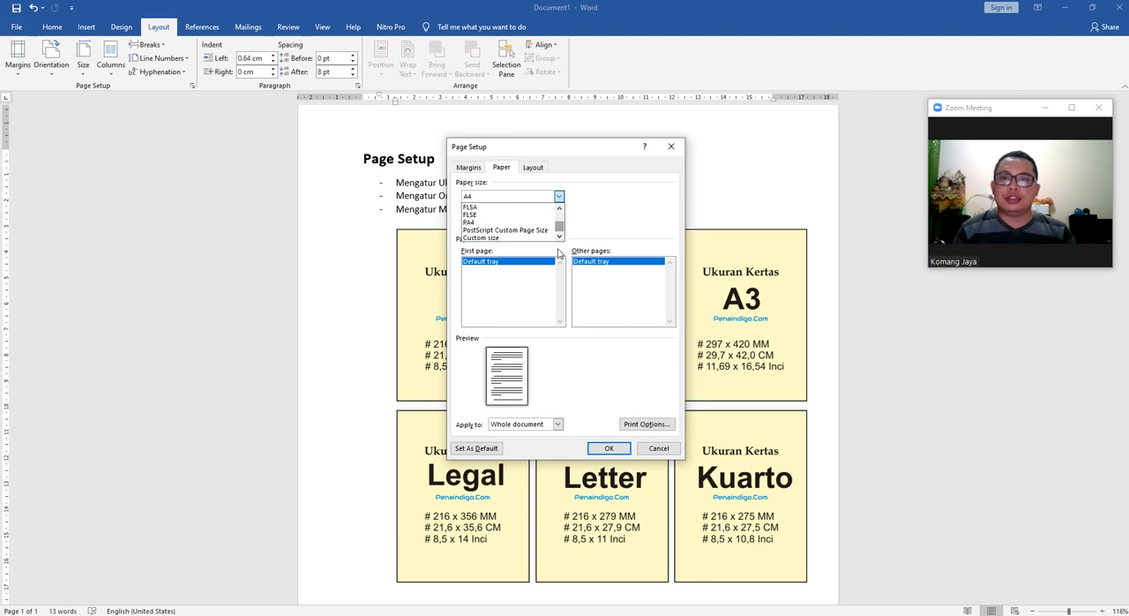
{"action": "left_click", "coordinate": [501, 237]}
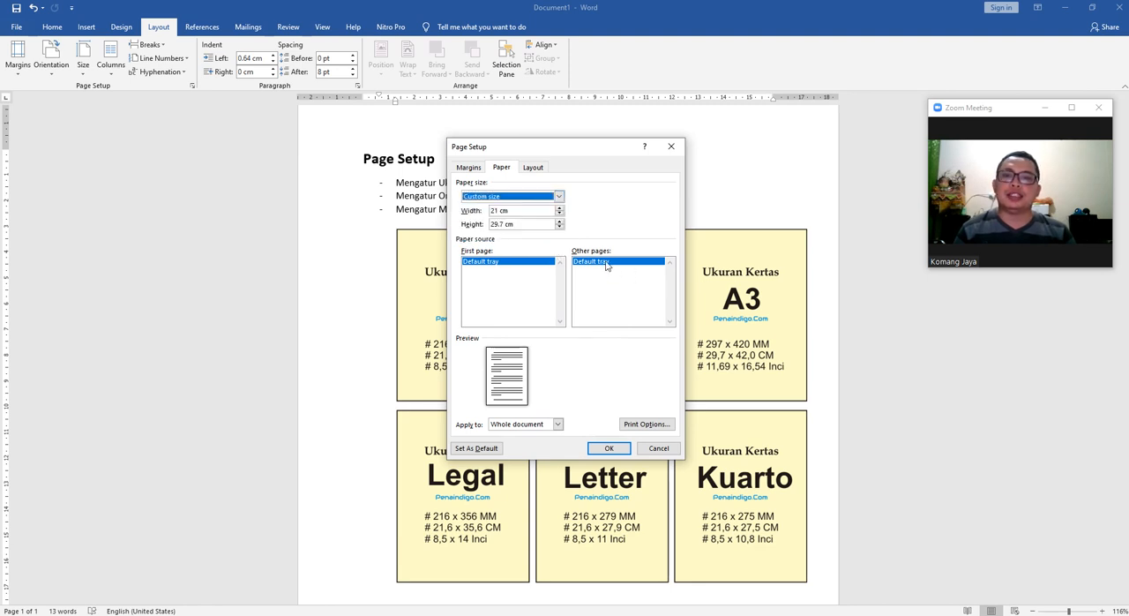
{"action": "double_click", "coordinate": [498, 210]}
{"action": "left_click_drag", "start_coordinate": [590, 154], "coordinate": [257, 206]}
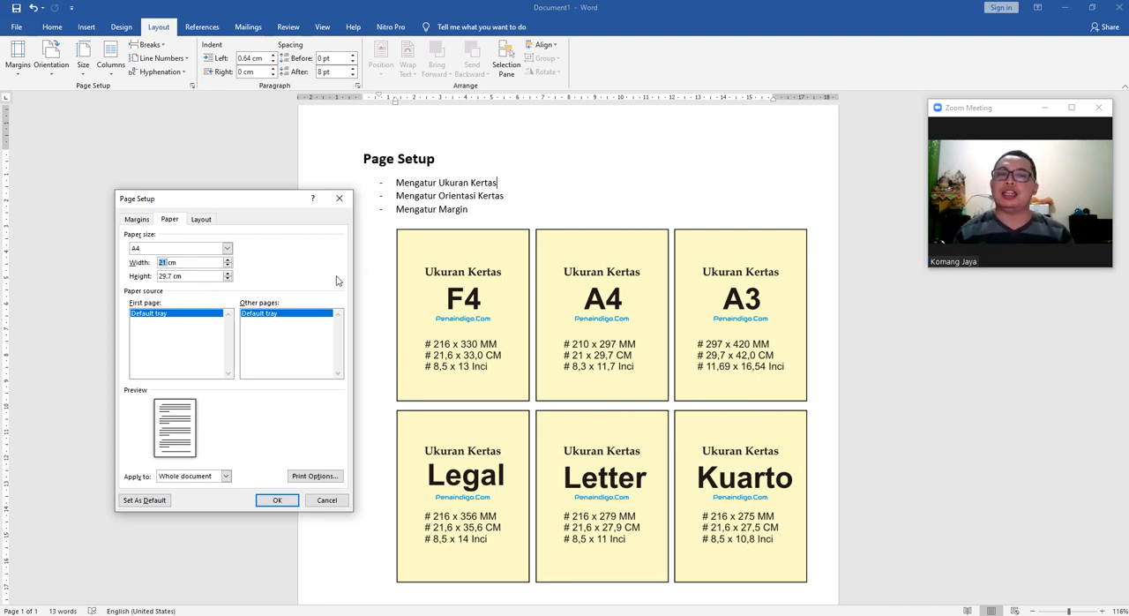
Try to define a custom paper size with a width of 21,6 cm and close the dialog without applying it.
{"action": "left_click", "coordinate": [226, 249]}
{"action": "left_click", "coordinate": [227, 250]}
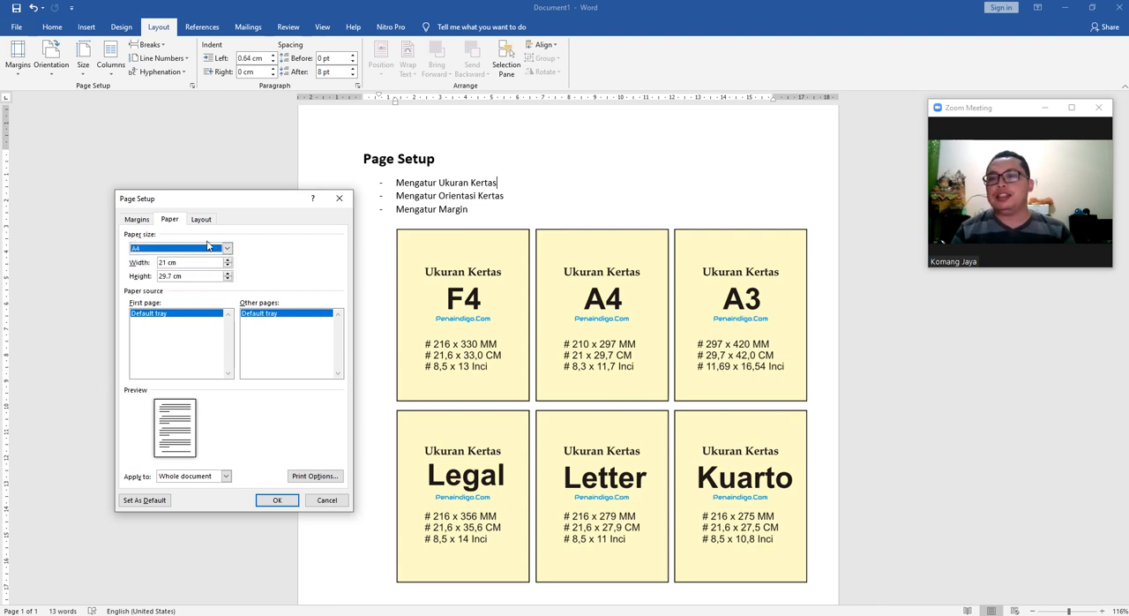
{"action": "left_click", "coordinate": [206, 246]}
{"action": "scroll", "coordinate": [168, 281], "scroll_direction": "down", "scroll_amount": 3}
{"action": "scroll", "coordinate": [167, 281], "scroll_direction": "down", "scroll_amount": 5}
{"action": "left_click", "coordinate": [167, 289]}
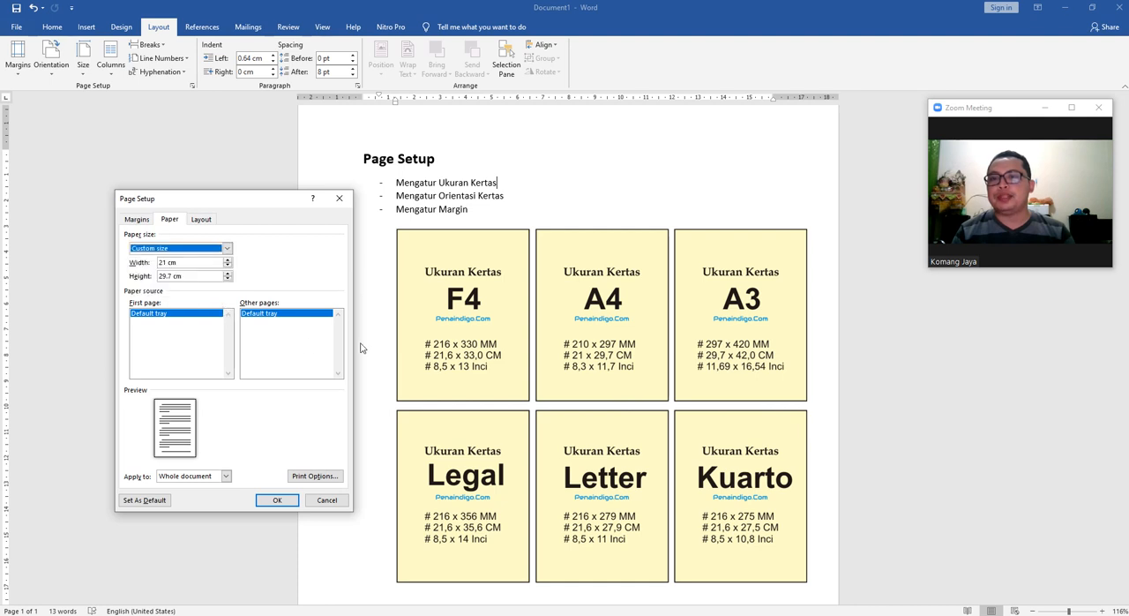
{"action": "key", "text": "Tab"}
{"action": "left_click", "coordinate": [188, 263]}
{"action": "left_click_drag", "start_coordinate": [167, 265], "coordinate": [100, 281]}
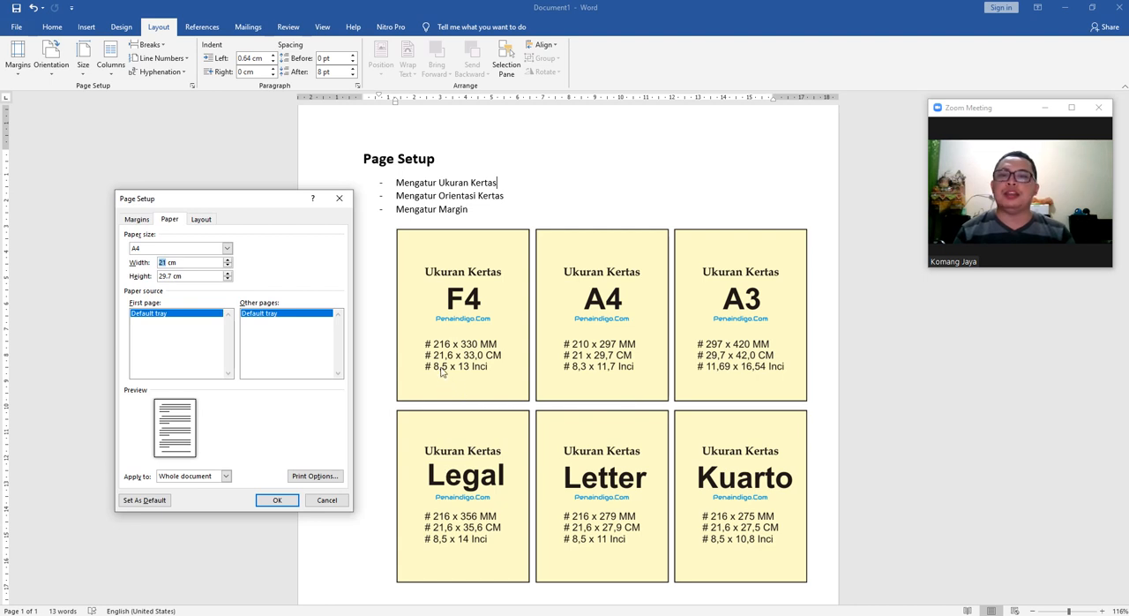
{"action": "left_click", "coordinate": [169, 265]}
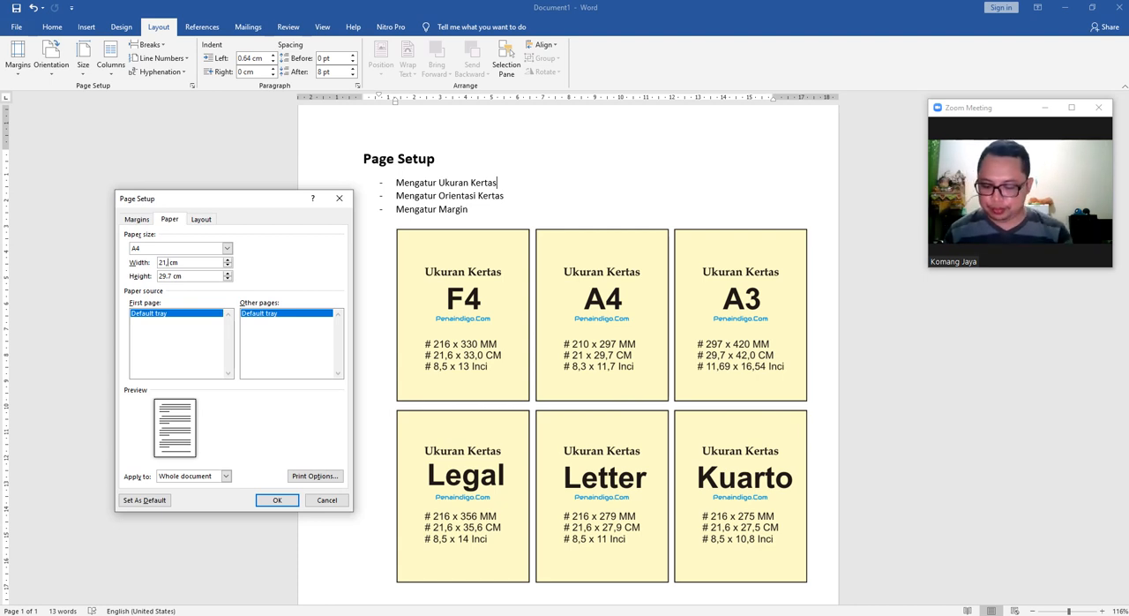
{"action": "left_click", "coordinate": [162, 276]}
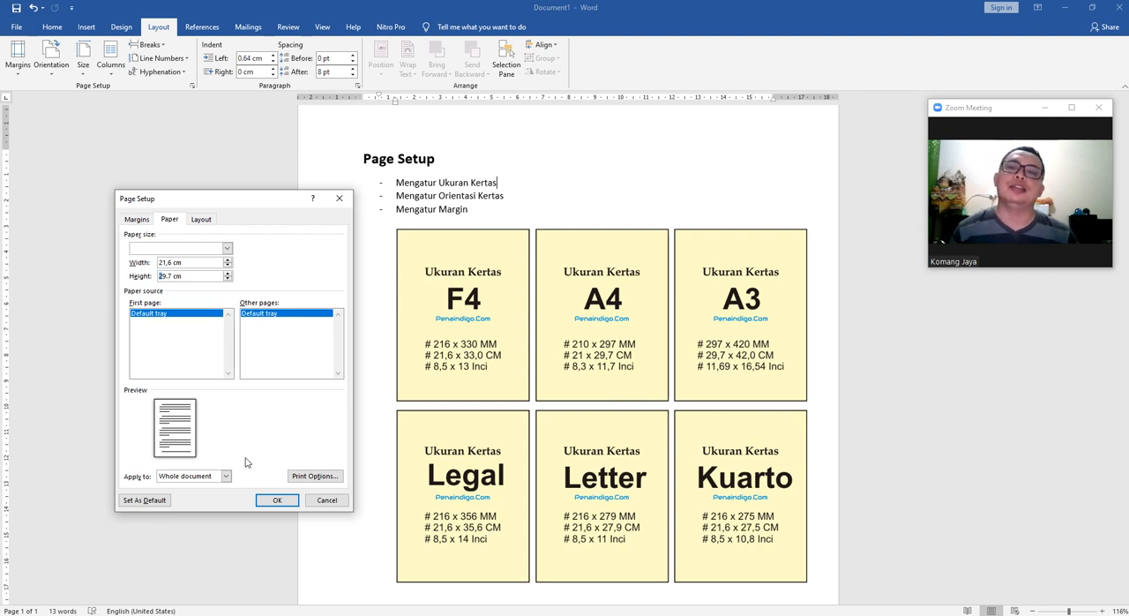
{"action": "left_click", "coordinate": [339, 199]}
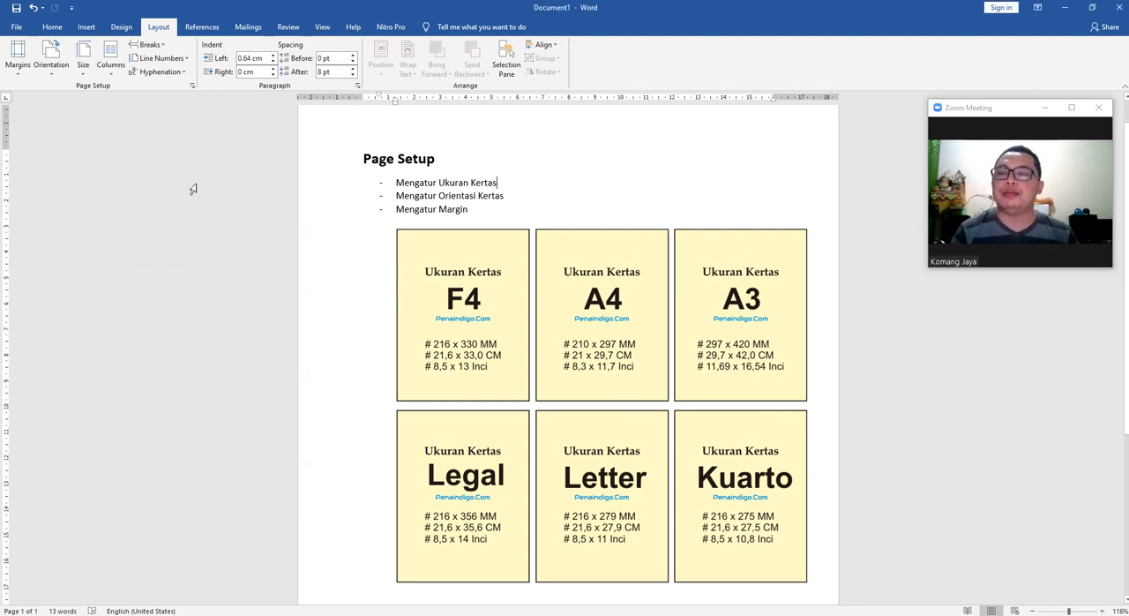
Set the document's paper size to the Letter preset, 21.59 cm x 27.94 cm.
{"action": "left_click", "coordinate": [83, 55]}
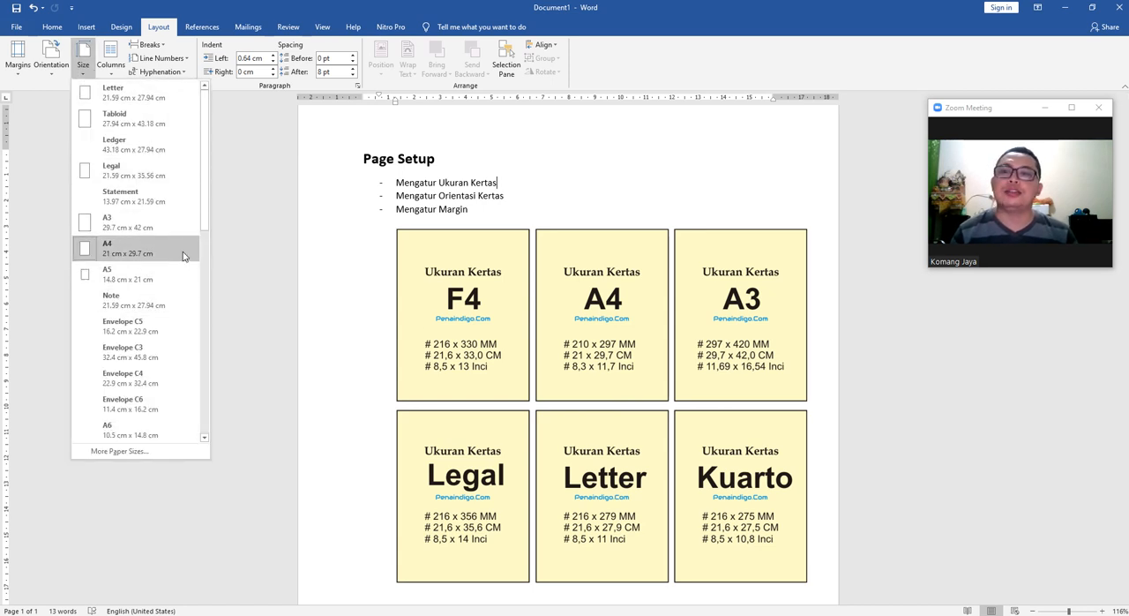
{"action": "left_click_drag", "start_coordinate": [204, 148], "coordinate": [204, 64]}
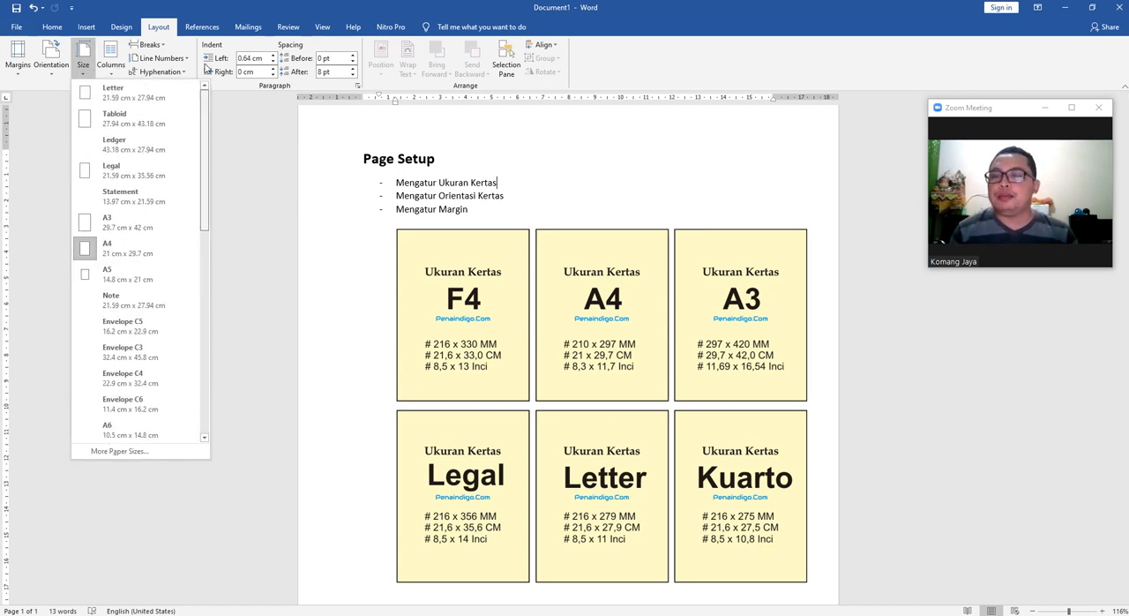
{"action": "left_click", "coordinate": [160, 123]}
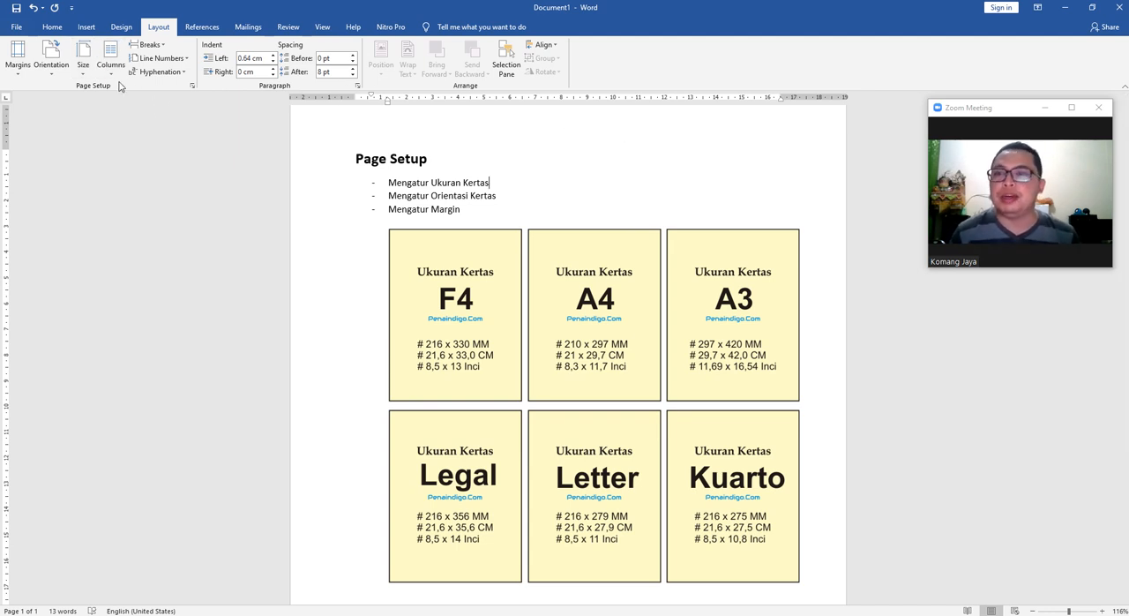
Set the document's paper size to the Legal preset, 21.59 cm x 35.56 cm, and view the resulting page.
{"action": "left_click", "coordinate": [82, 74]}
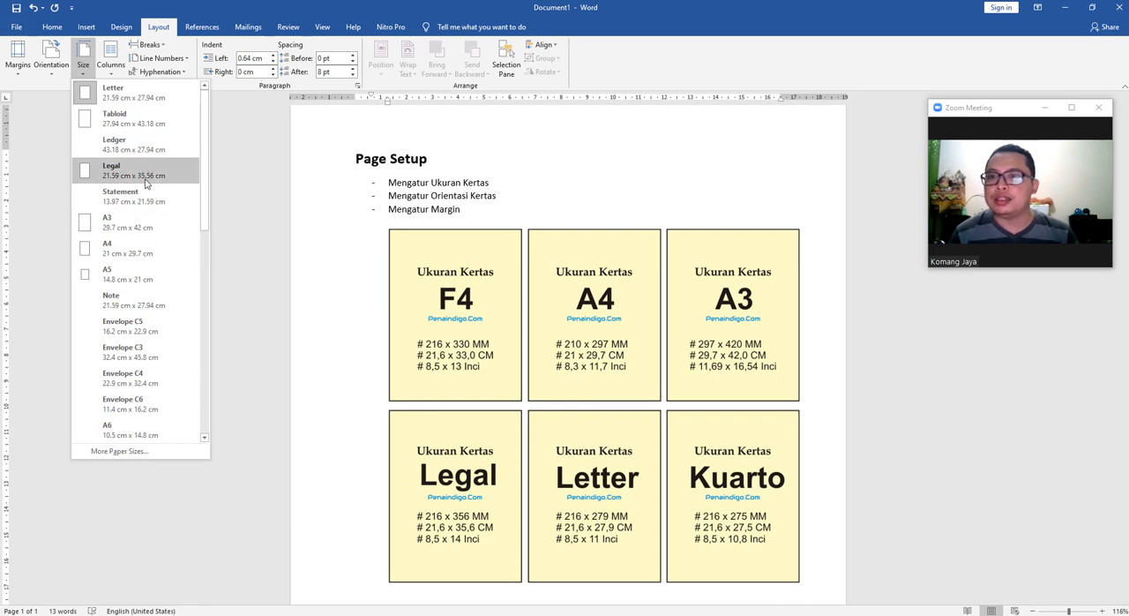
{"action": "left_click", "coordinate": [150, 176]}
{"action": "scroll", "coordinate": [143, 177], "scroll_direction": "down", "scroll_amount": 5}
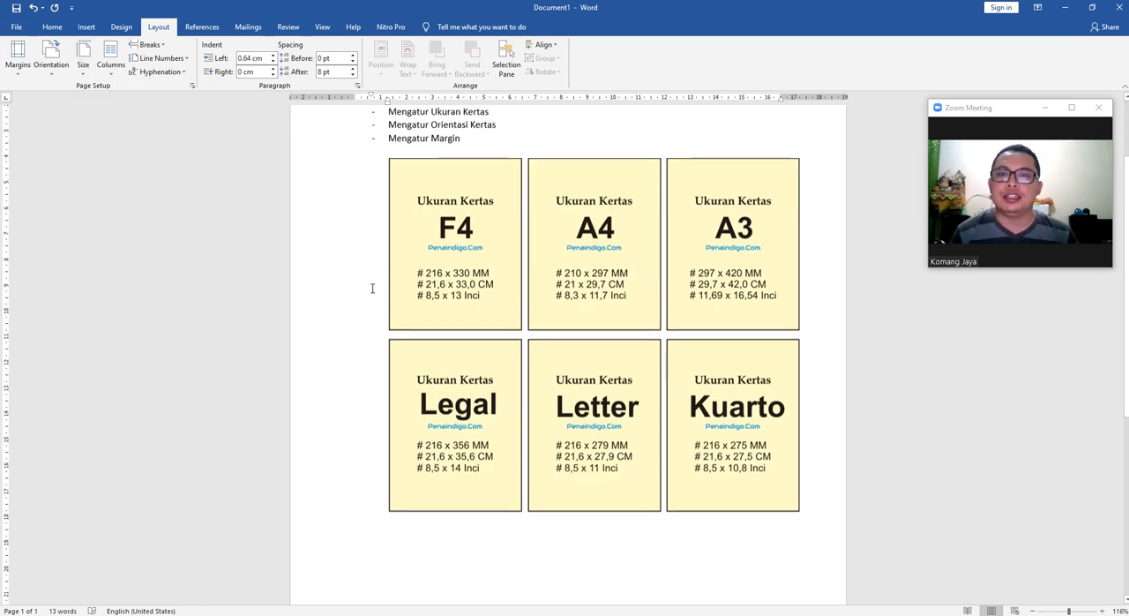
{"action": "scroll", "coordinate": [293, 408], "scroll_direction": "down", "scroll_amount": 3}
{"action": "scroll", "coordinate": [240, 423], "scroll_direction": "up", "scroll_amount": 8}
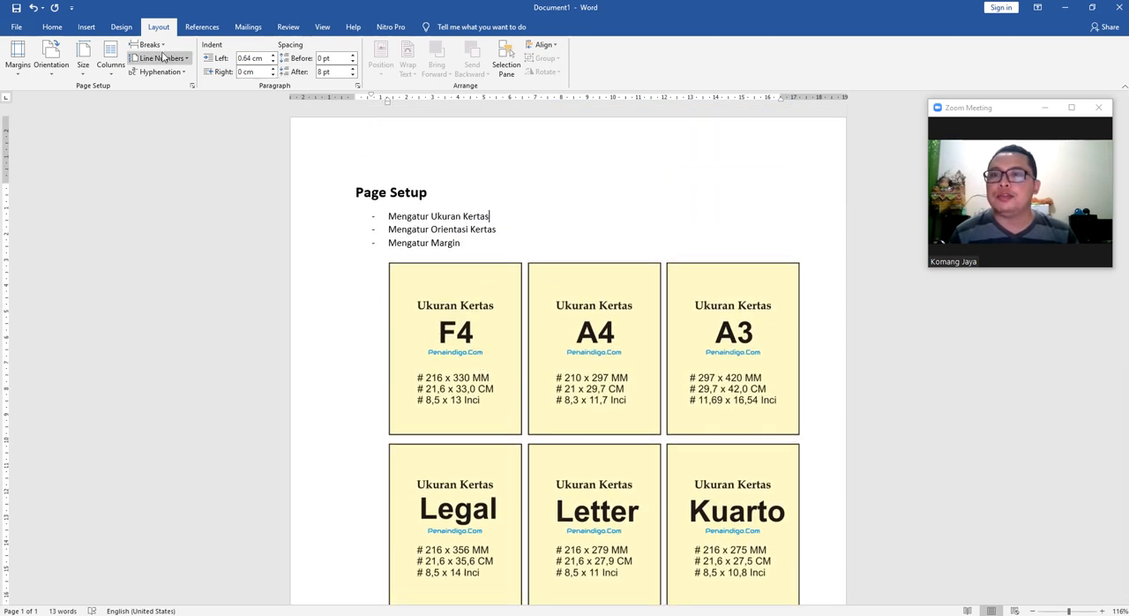
Set the document's paper size to the A4 preset, 21 cm x 29.7 cm.
{"action": "left_click", "coordinate": [83, 58]}
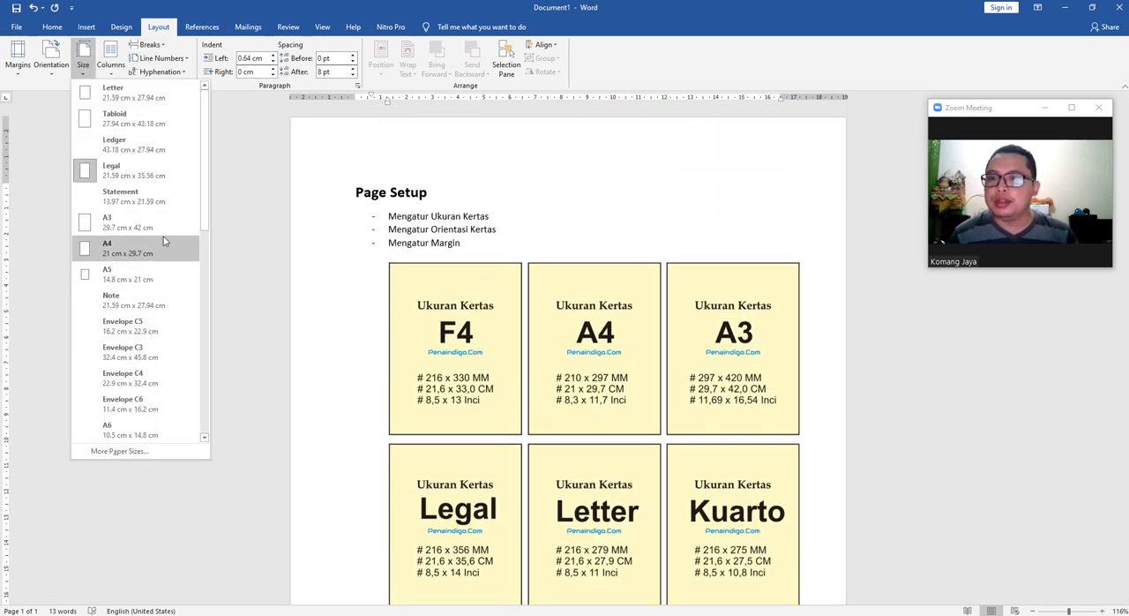
{"action": "left_click", "coordinate": [139, 251]}
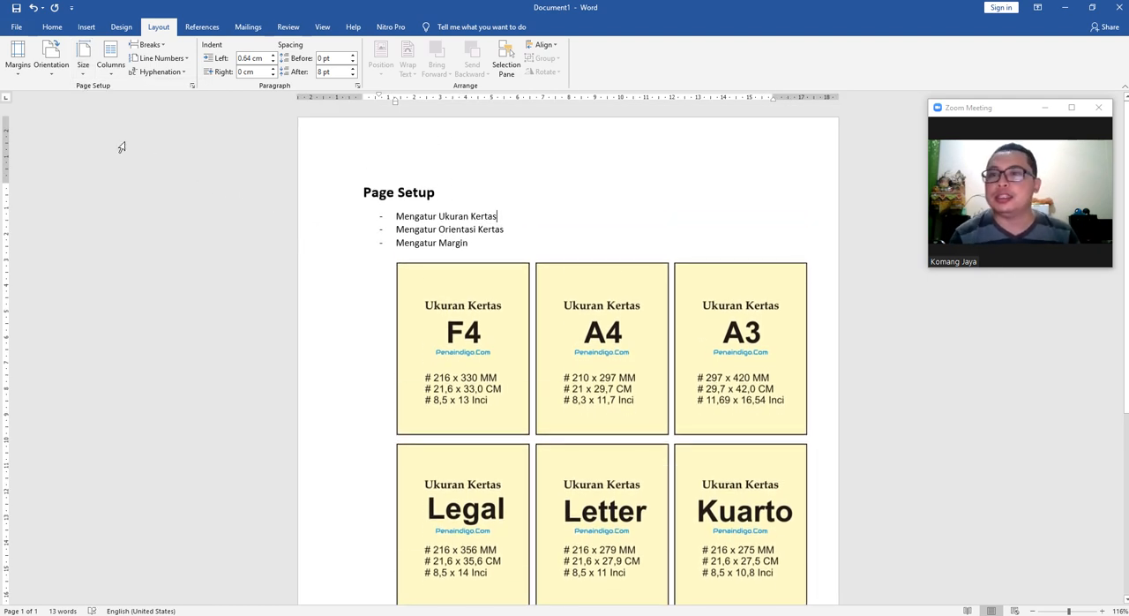
Look through the list of preset paper sizes again, then close it and return to the bullet list on the page.
{"action": "left_click", "coordinate": [84, 60]}
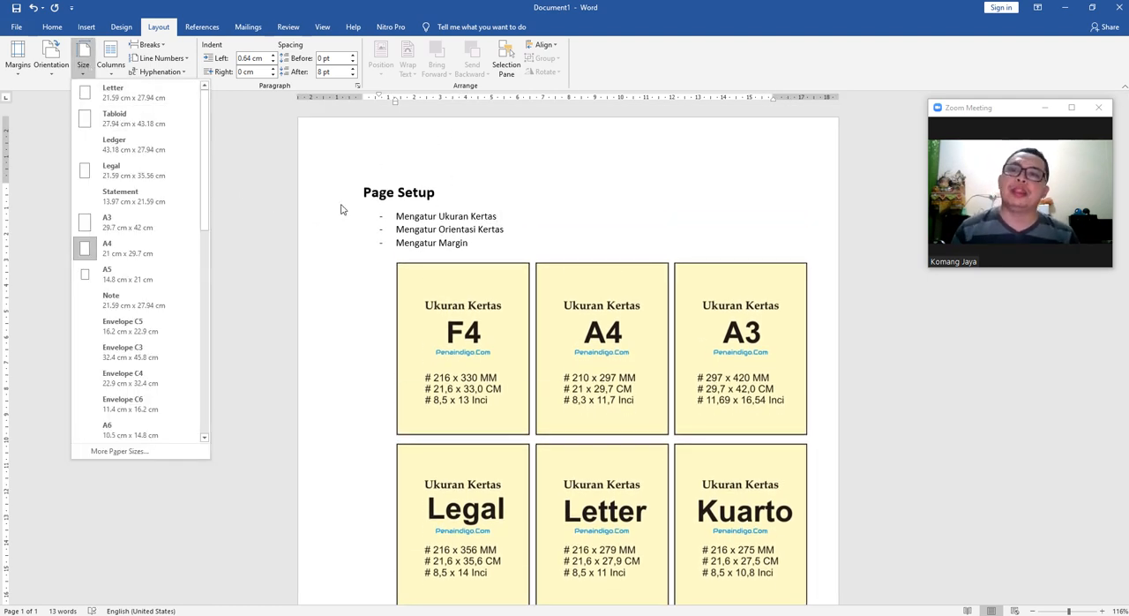
{"action": "scroll", "coordinate": [209, 178], "scroll_direction": "down", "scroll_amount": 3}
{"action": "scroll", "coordinate": [209, 178], "scroll_direction": "up", "scroll_amount": 3}
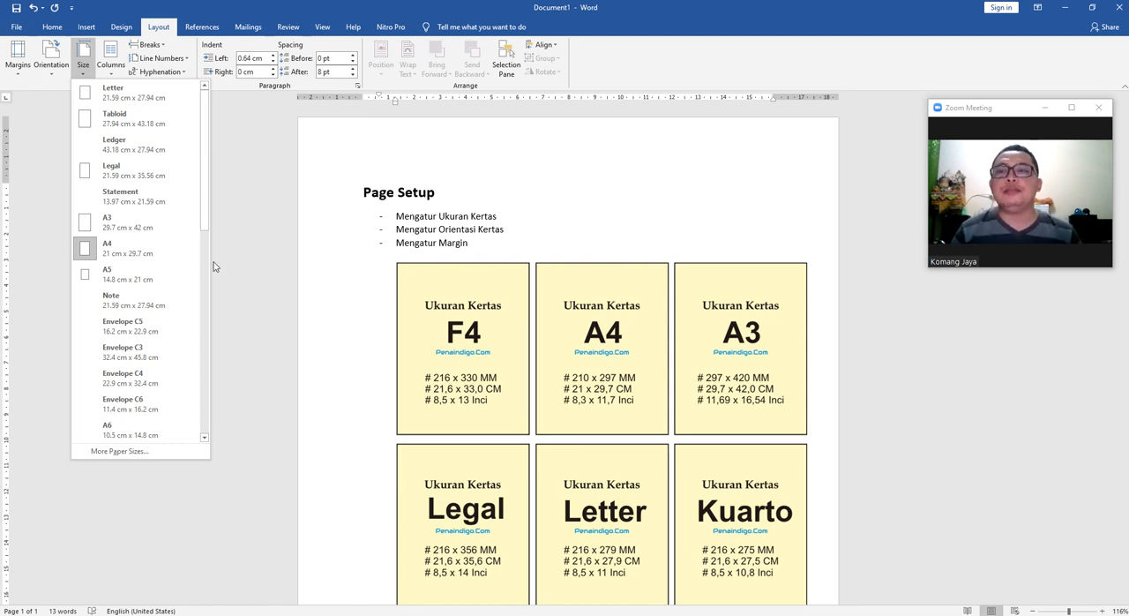
{"action": "left_click", "coordinate": [493, 221]}
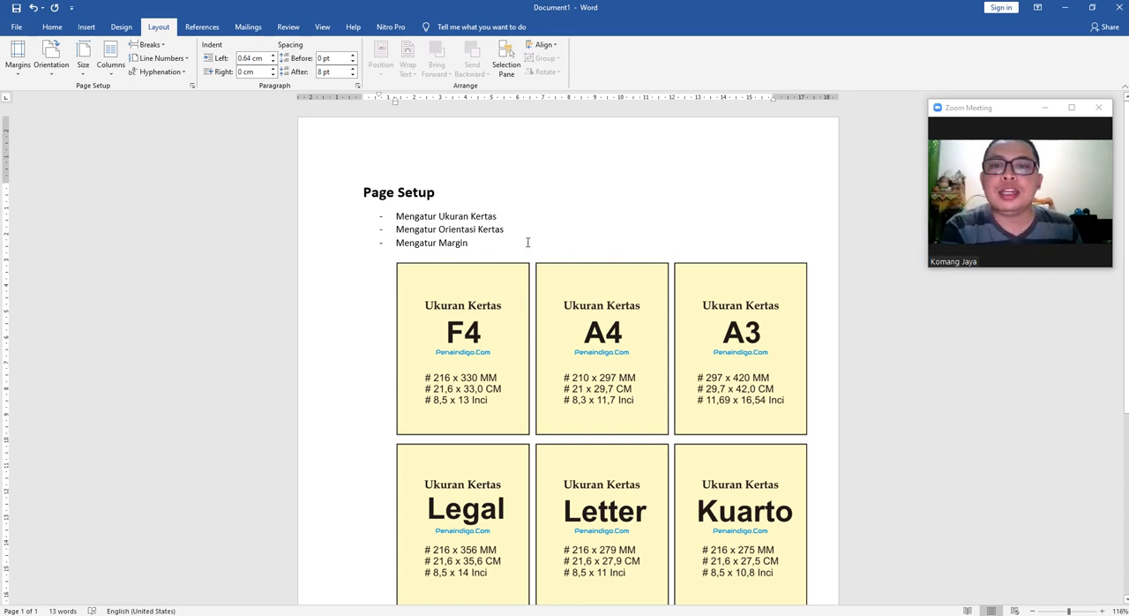
{"action": "left_click", "coordinate": [82, 57]}
{"action": "scroll", "coordinate": [141, 254], "scroll_direction": "down", "scroll_amount": 2}
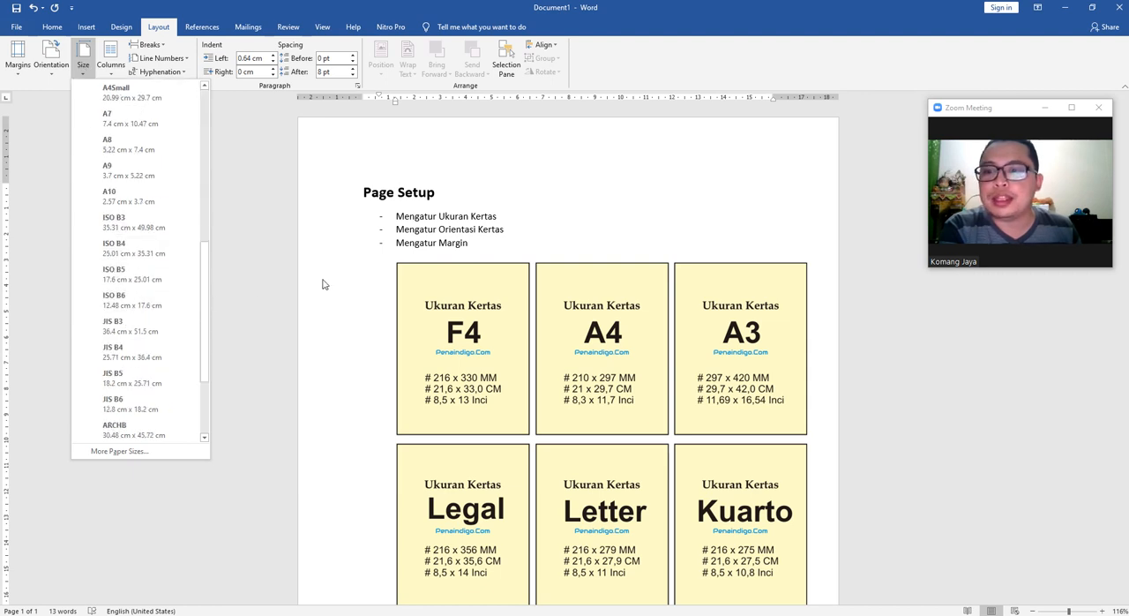
{"action": "scroll", "coordinate": [547, 227], "scroll_direction": "down", "scroll_amount": 1}
{"action": "left_click", "coordinate": [530, 212]}
{"action": "left_click_drag", "start_coordinate": [413, 198], "coordinate": [515, 199]}
{"action": "left_click", "coordinate": [537, 212]}
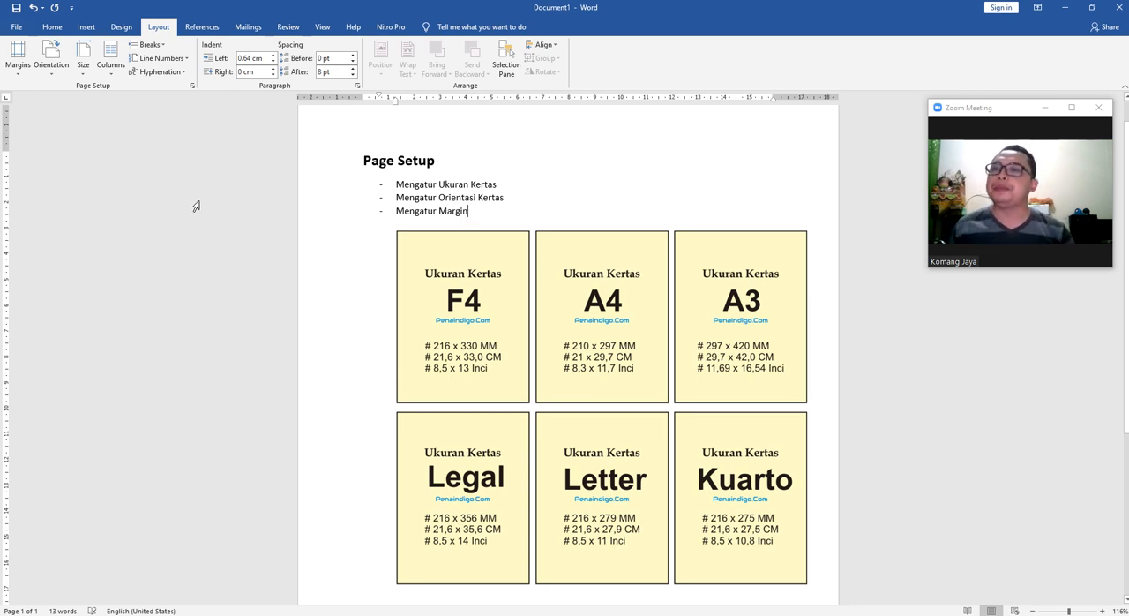
{"action": "scroll", "coordinate": [90, 156], "scroll_direction": "up", "scroll_amount": 1}
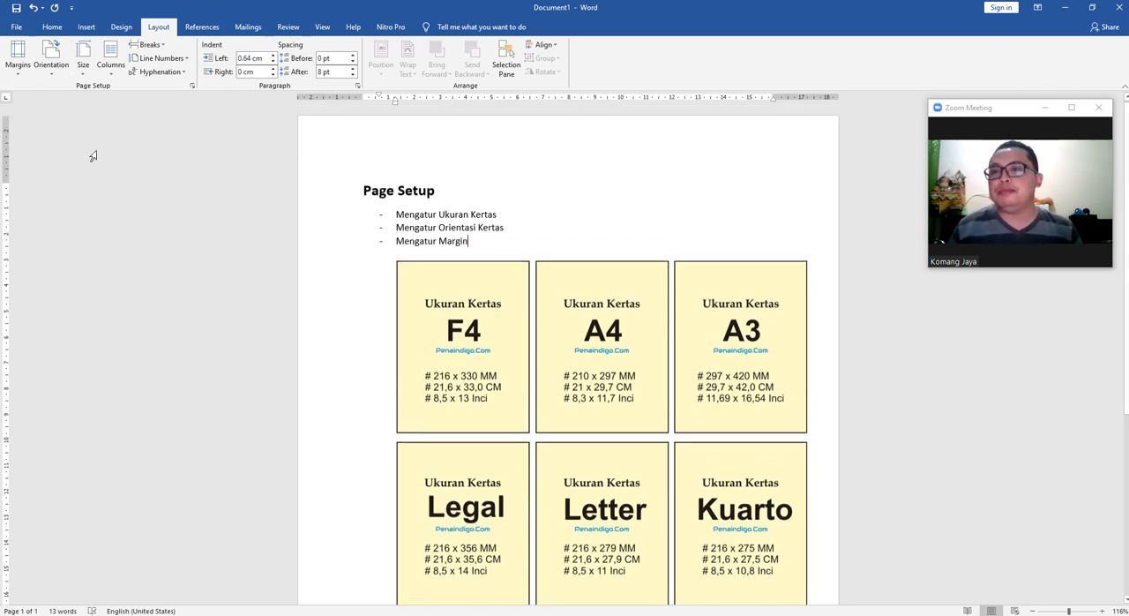
Set the page orientation to Landscape and view how the document's pages are laid out.
{"action": "left_click", "coordinate": [51, 60]}
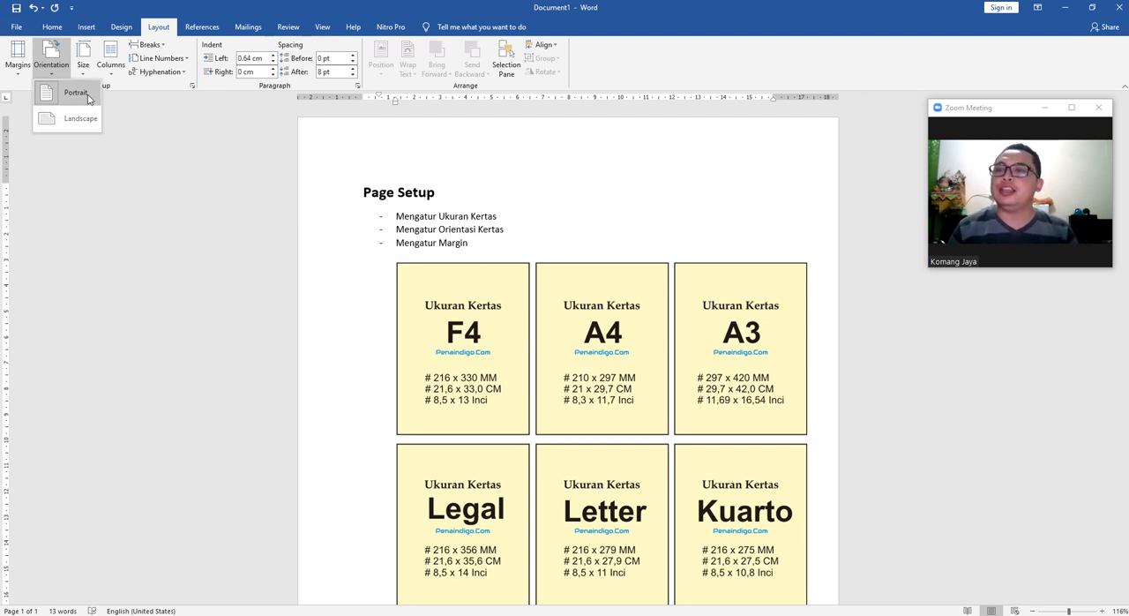
{"action": "left_click", "coordinate": [507, 223]}
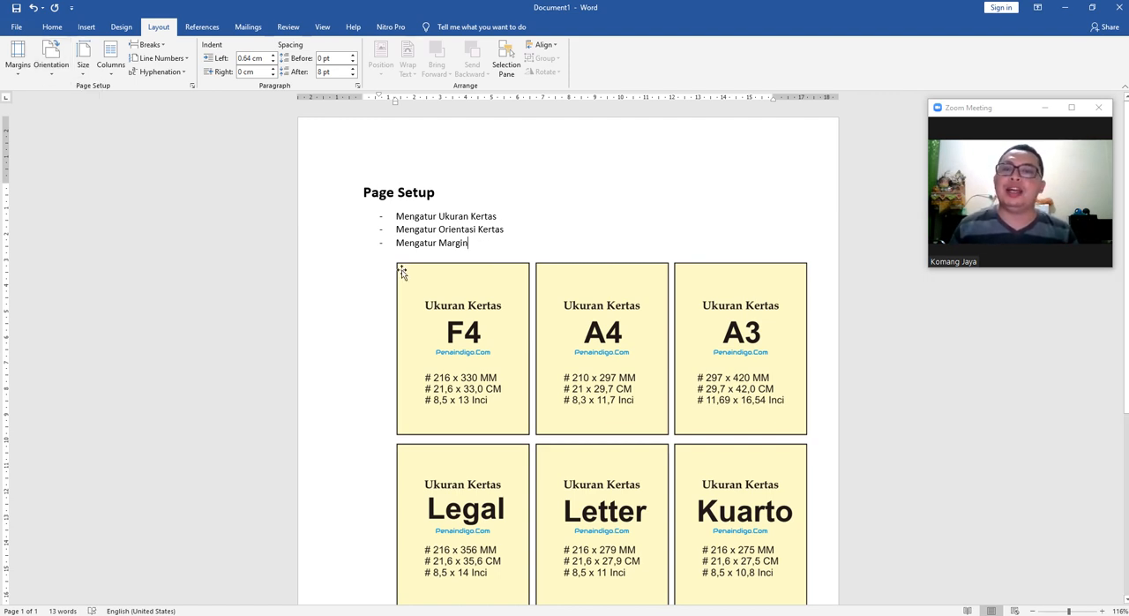
{"action": "left_click", "coordinate": [55, 64]}
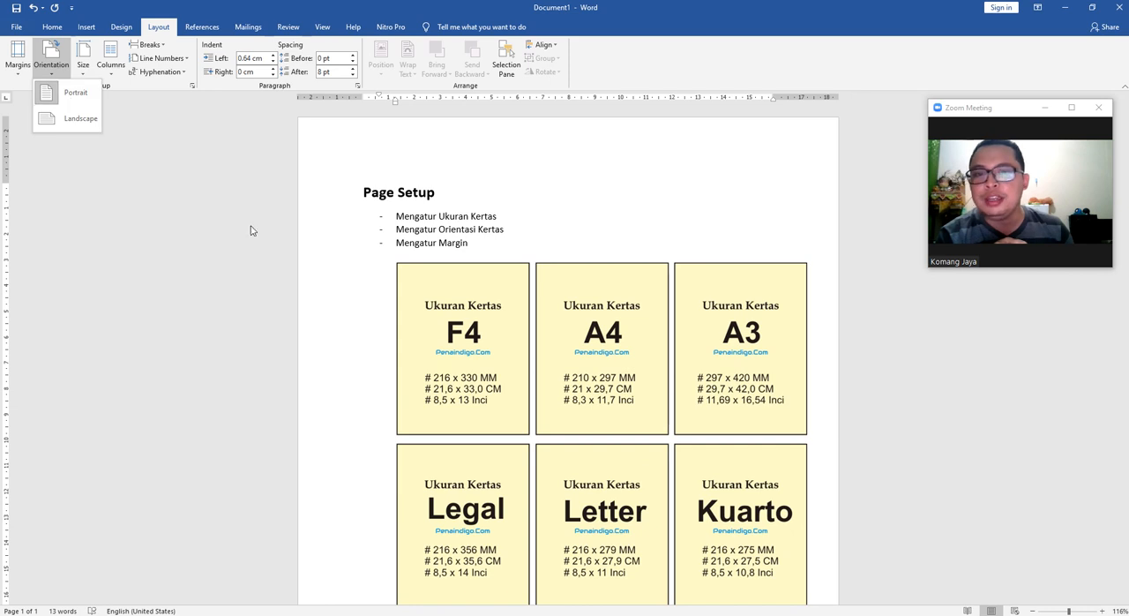
{"action": "left_click", "coordinate": [77, 118]}
{"action": "scroll", "coordinate": [454, 300], "scroll_direction": "down", "scroll_amount": 5}
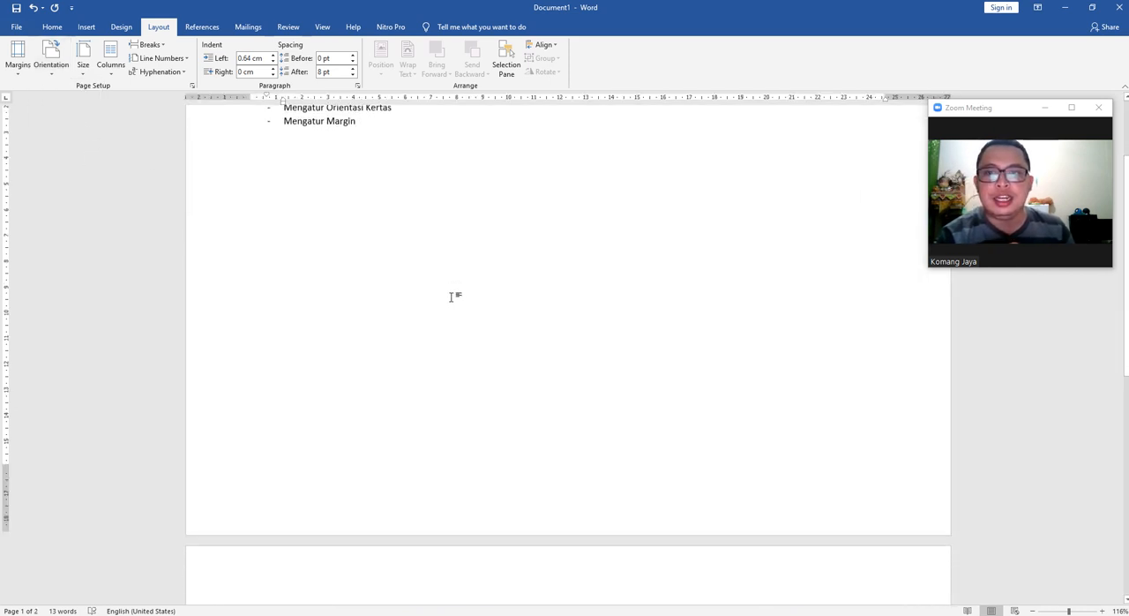
{"action": "scroll", "coordinate": [452, 296], "scroll_direction": "up", "scroll_amount": 6}
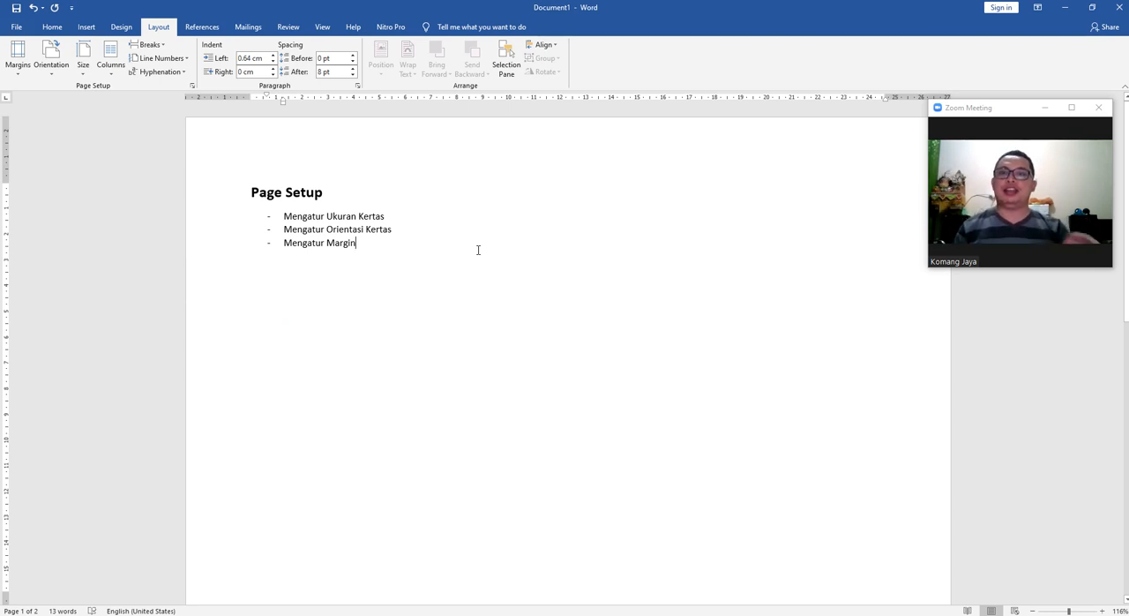
{"action": "scroll", "coordinate": [517, 259], "scroll_direction": "down", "scroll_amount": 8}
{"action": "scroll", "coordinate": [535, 285], "scroll_direction": "up", "scroll_amount": 8}
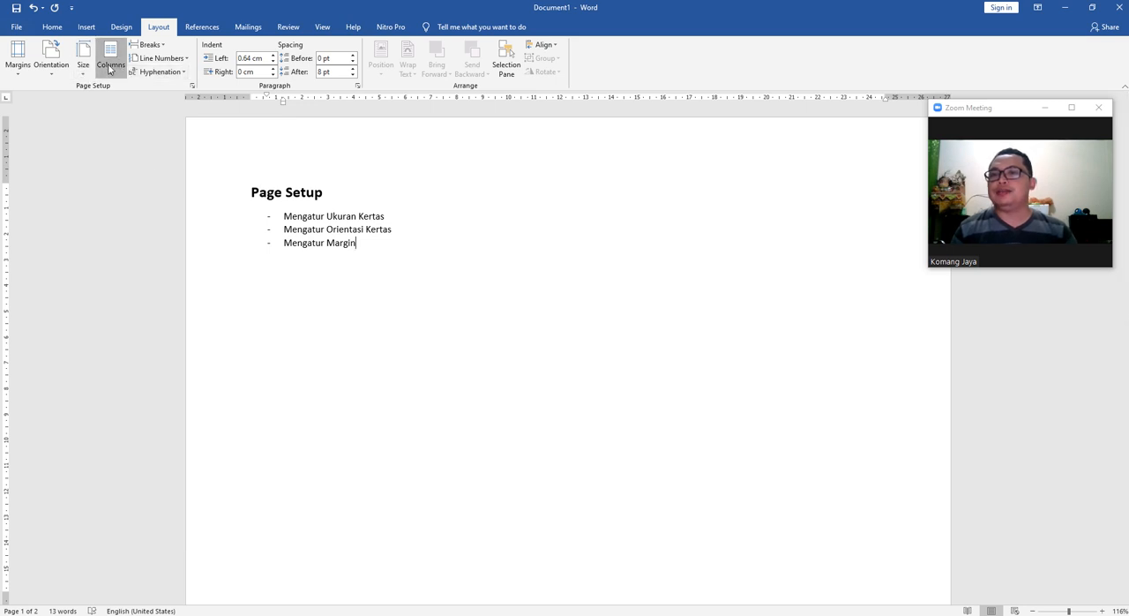
Set the page orientation back to Portrait and check the page layout.
{"action": "left_click", "coordinate": [46, 73]}
{"action": "left_click", "coordinate": [75, 159]}
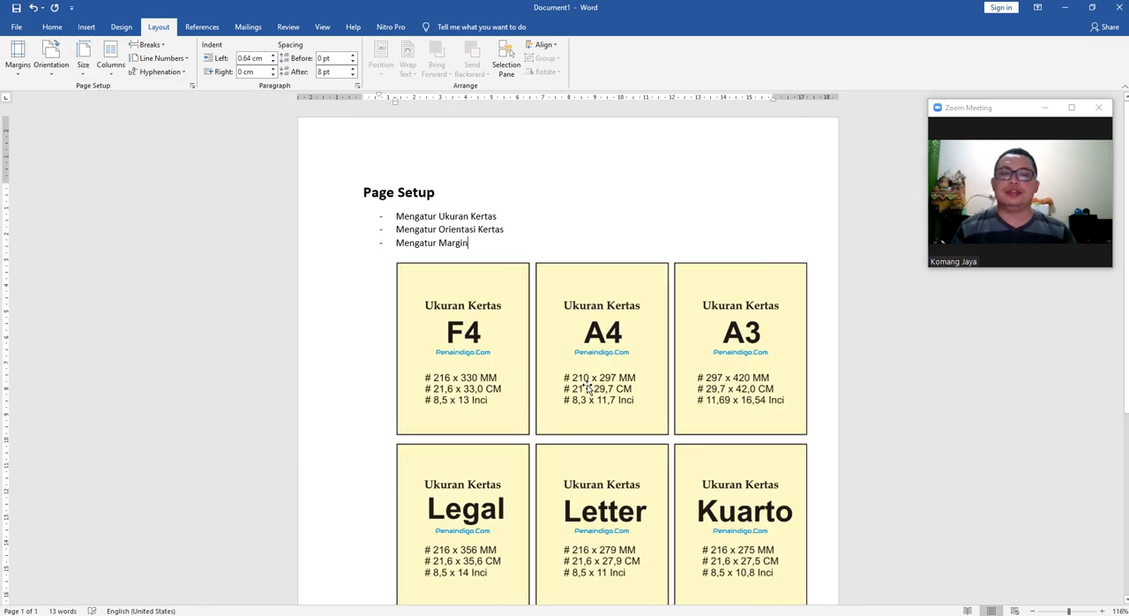
{"action": "scroll", "coordinate": [586, 434], "scroll_direction": "down", "scroll_amount": 5}
{"action": "scroll", "coordinate": [586, 434], "scroll_direction": "up", "scroll_amount": 5}
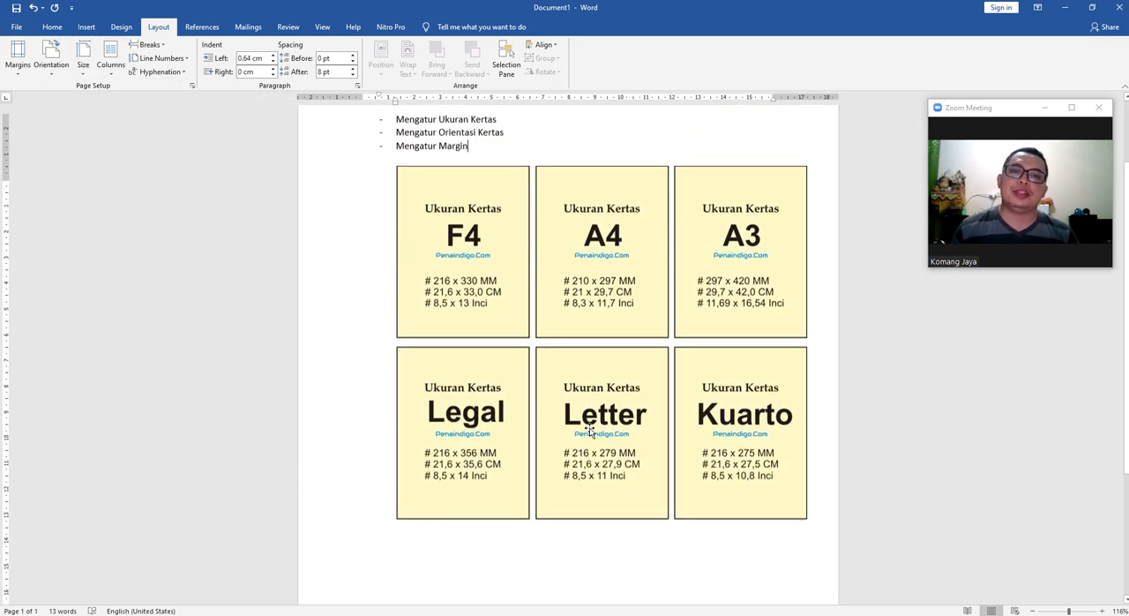
Examine the orientation choices and look over the portrait page with its bullet list and paper-size picture.
{"action": "left_click", "coordinate": [50, 69]}
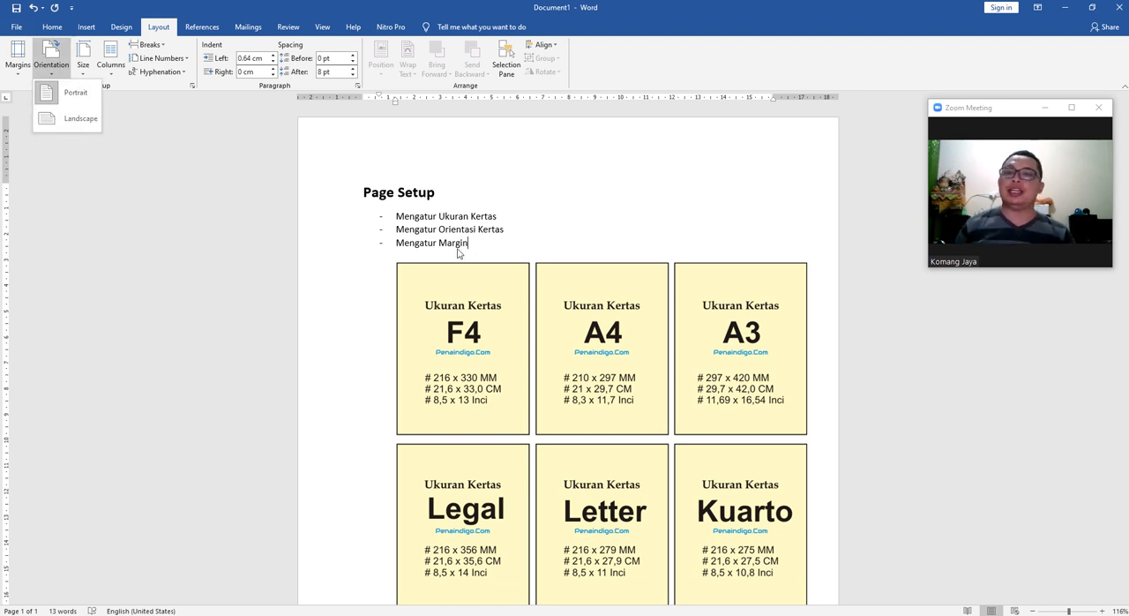
{"action": "scroll", "coordinate": [455, 251], "scroll_direction": "down", "scroll_amount": 1}
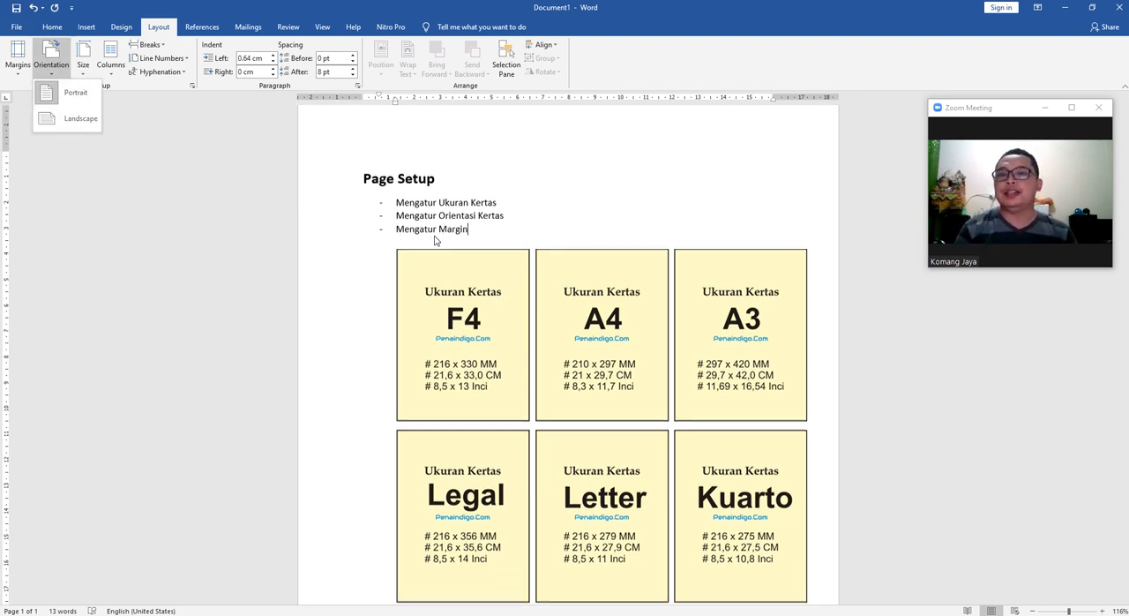
{"action": "left_click", "coordinate": [575, 176]}
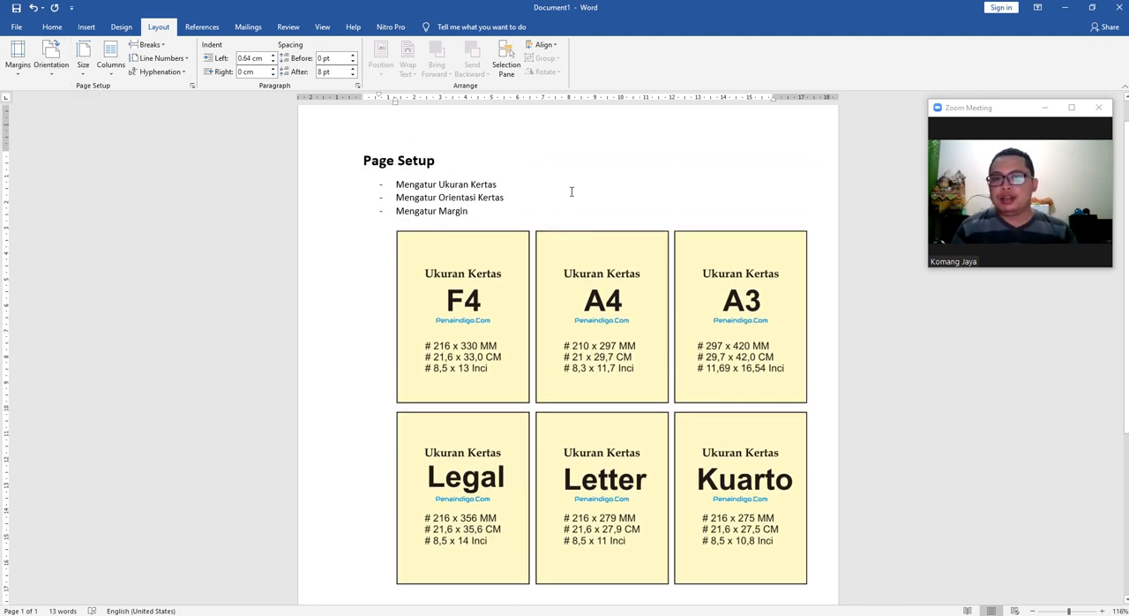
{"action": "left_click", "coordinate": [596, 328]}
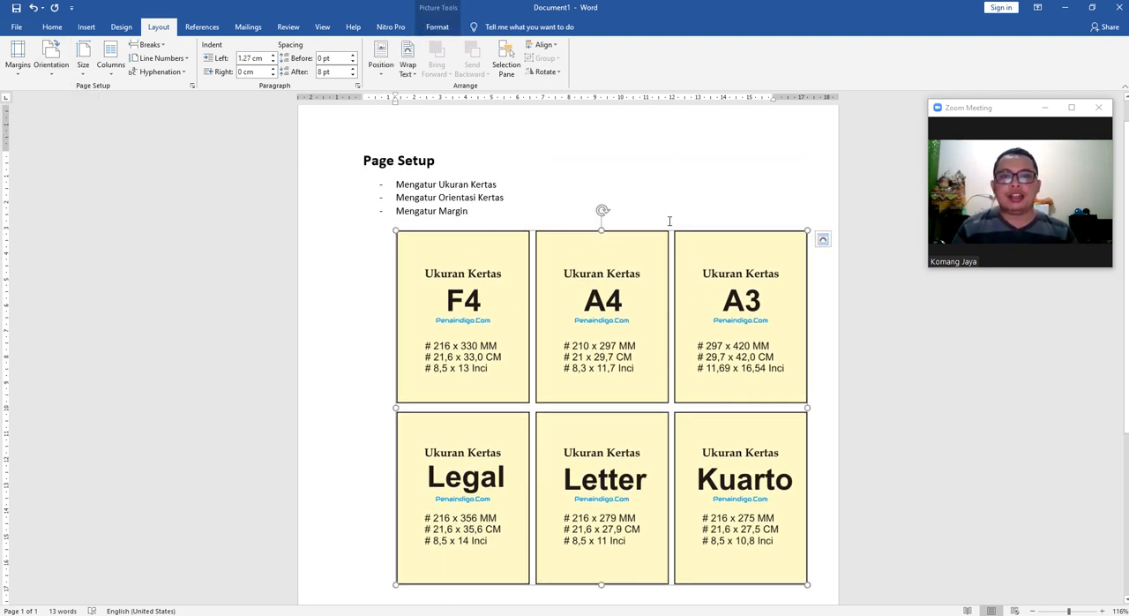
{"action": "left_click", "coordinate": [634, 190]}
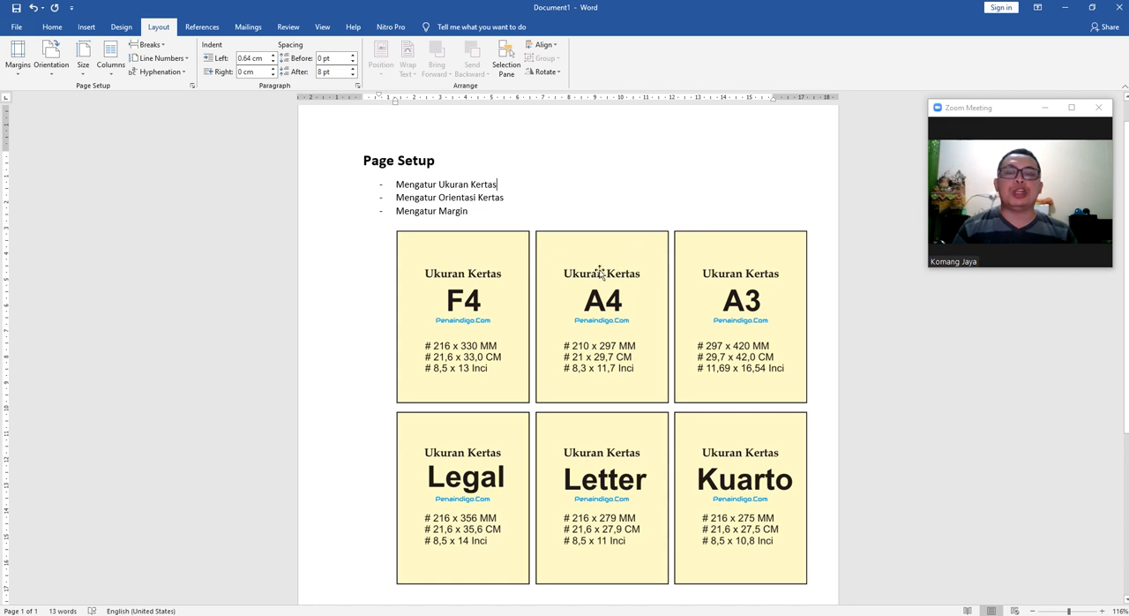
{"action": "left_click", "coordinate": [504, 202]}
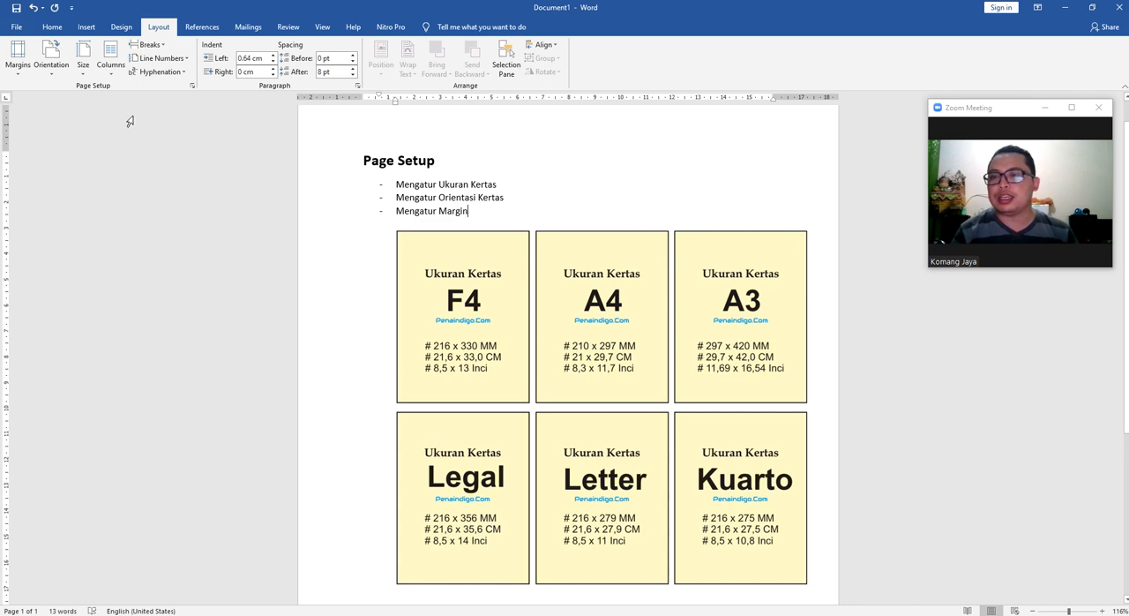
{"action": "scroll", "coordinate": [650, 227], "scroll_direction": "down", "scroll_amount": 5}
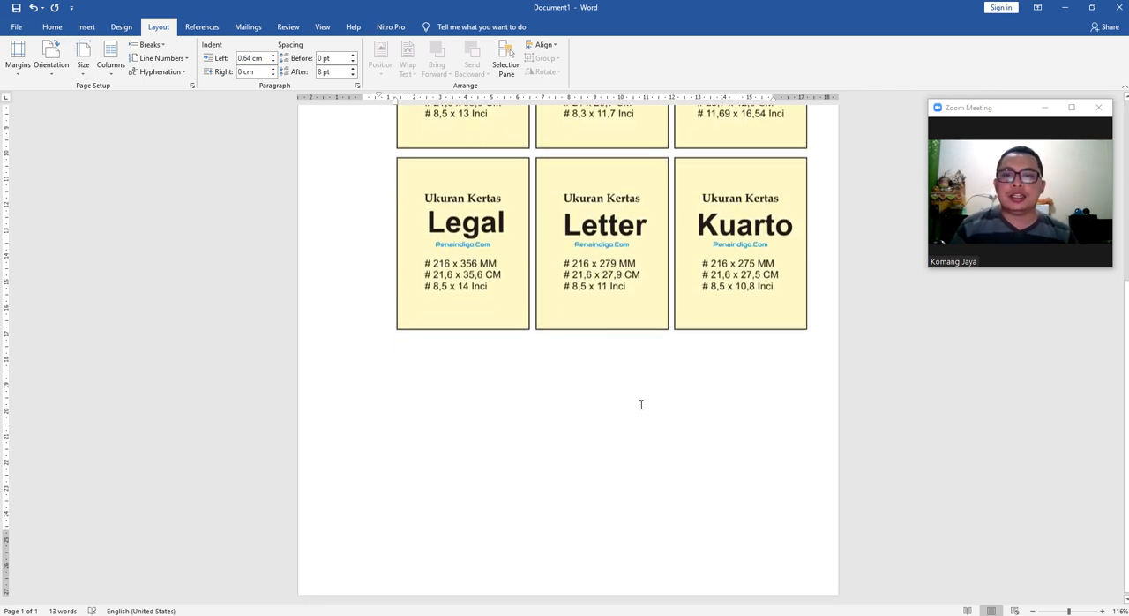
{"action": "scroll", "coordinate": [637, 398], "scroll_direction": "up", "scroll_amount": 5}
{"action": "scroll", "coordinate": [630, 394], "scroll_direction": "down", "scroll_amount": 5}
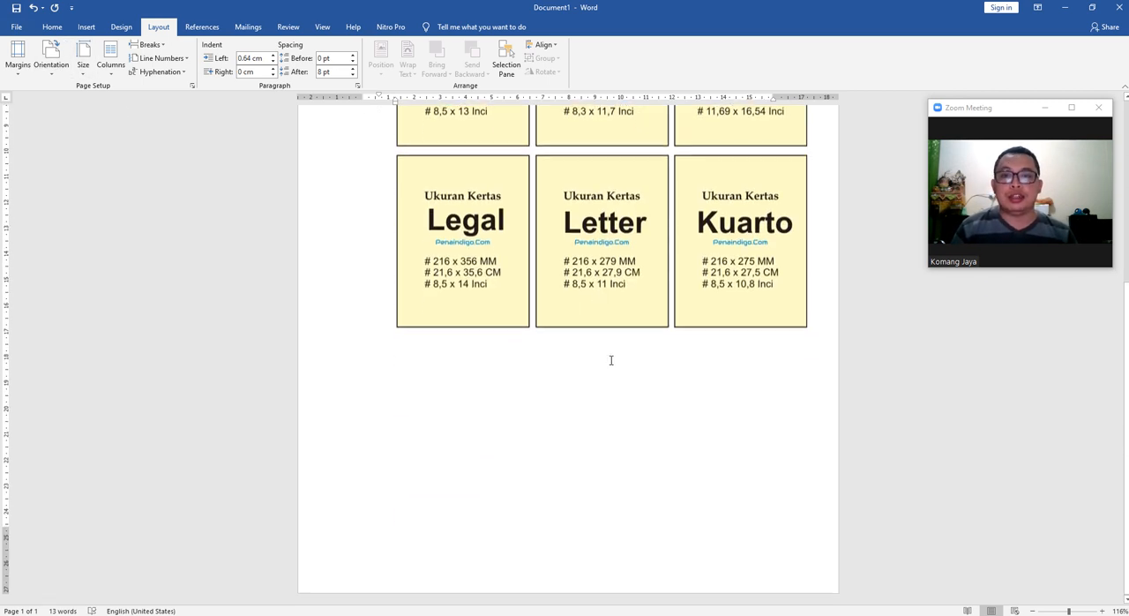
{"action": "scroll", "coordinate": [601, 356], "scroll_direction": "up", "scroll_amount": 5}
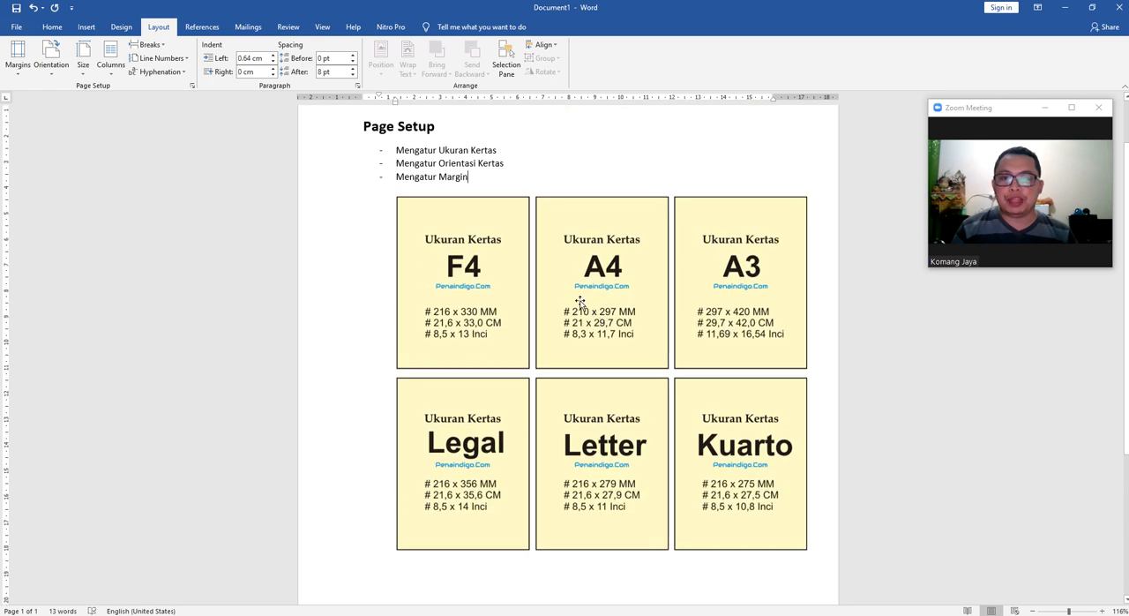
{"action": "scroll", "coordinate": [597, 217], "scroll_direction": "down", "scroll_amount": 5}
{"action": "scroll", "coordinate": [592, 255], "scroll_direction": "up", "scroll_amount": 3}
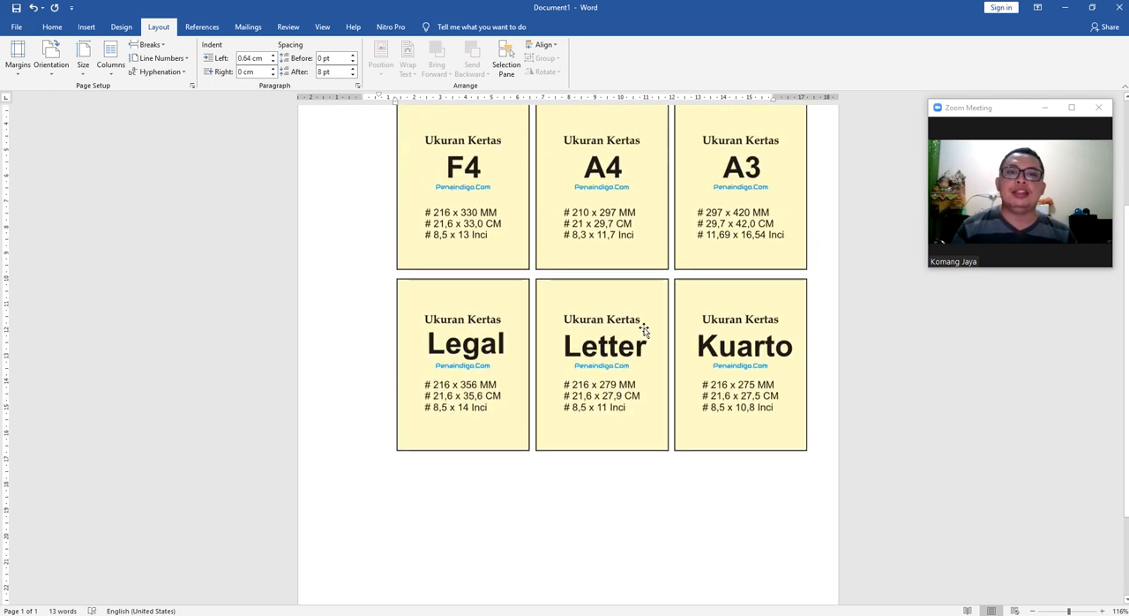
{"action": "scroll", "coordinate": [641, 332], "scroll_direction": "up", "scroll_amount": 3}
Select the paper-size picture and set the page orientation to Landscape.
{"action": "left_click", "coordinate": [597, 426]}
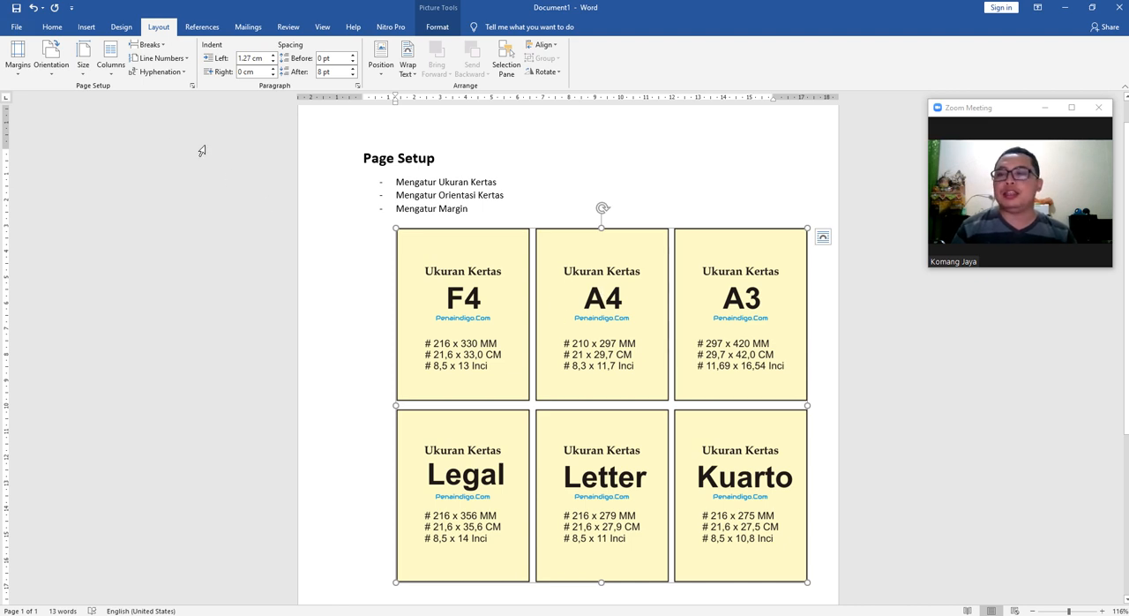
{"action": "scroll", "coordinate": [571, 338], "scroll_direction": "down", "scroll_amount": 5}
{"action": "scroll", "coordinate": [572, 338], "scroll_direction": "up", "scroll_amount": 5}
{"action": "scroll", "coordinate": [626, 318], "scroll_direction": "down", "scroll_amount": 2}
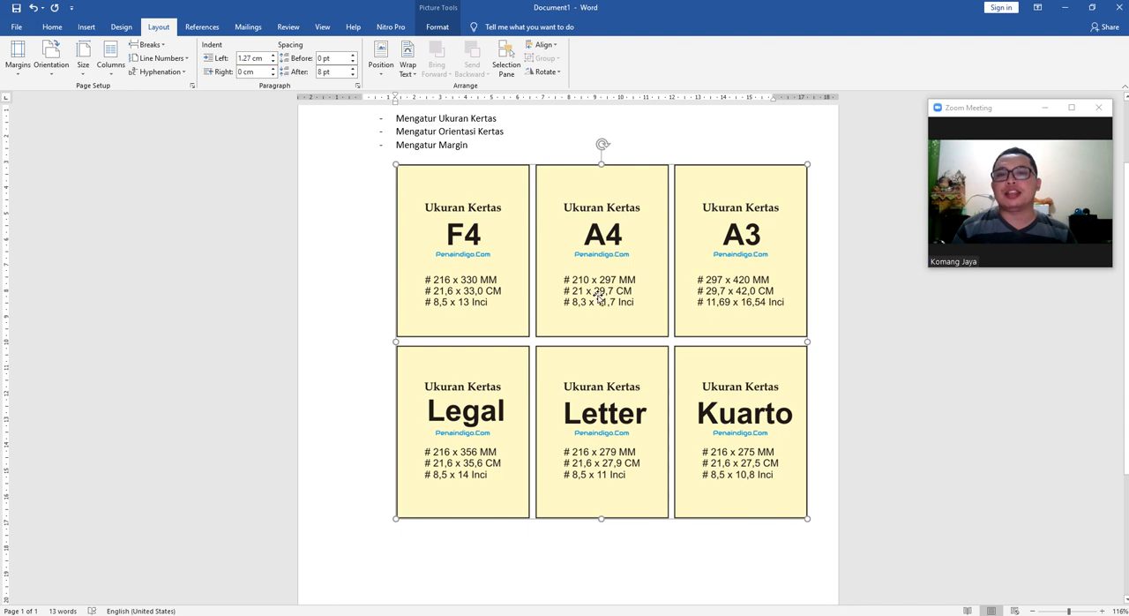
{"action": "scroll", "coordinate": [599, 300], "scroll_direction": "up", "scroll_amount": 2}
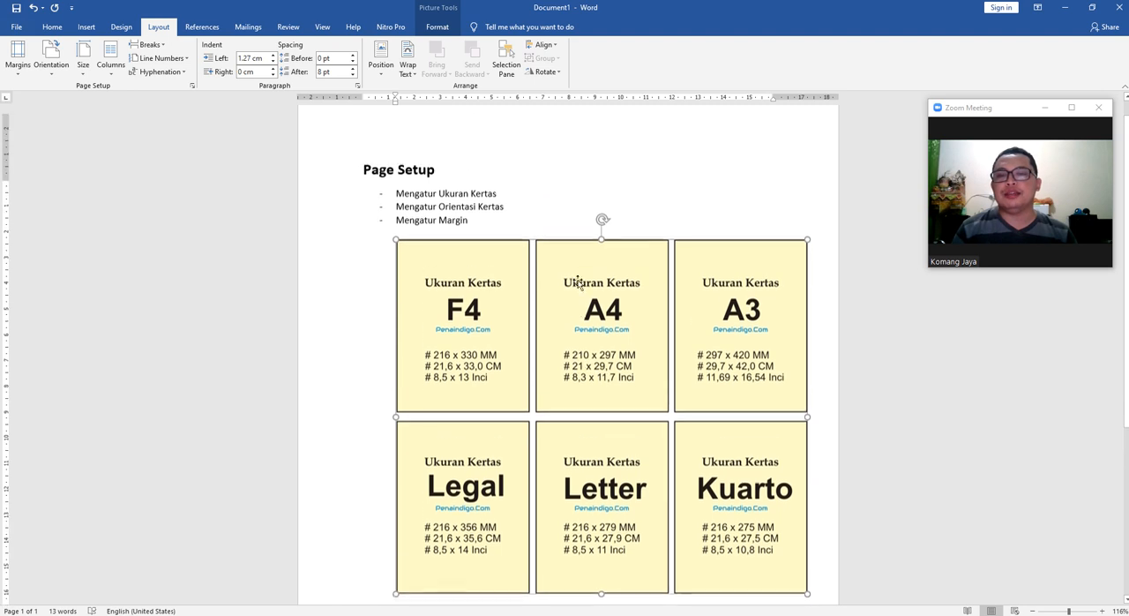
{"action": "left_click", "coordinate": [51, 63]}
{"action": "left_click", "coordinate": [68, 122]}
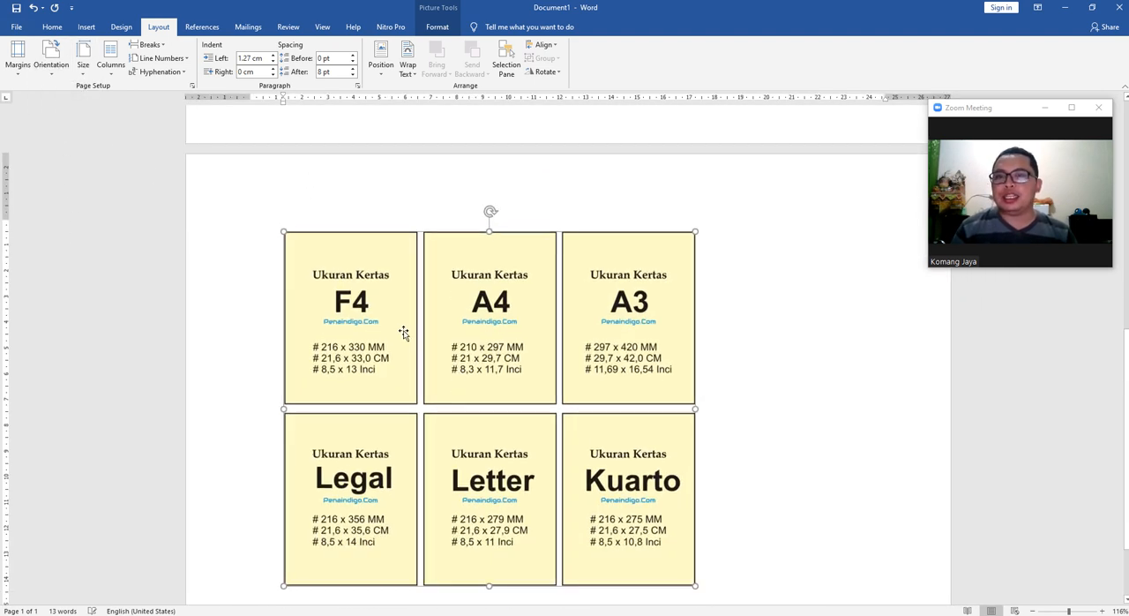
Stretch the paper-size picture horizontally until it reaches close to the right edge of the landscape page.
{"action": "left_click_drag", "start_coordinate": [699, 406], "coordinate": [918, 409]}
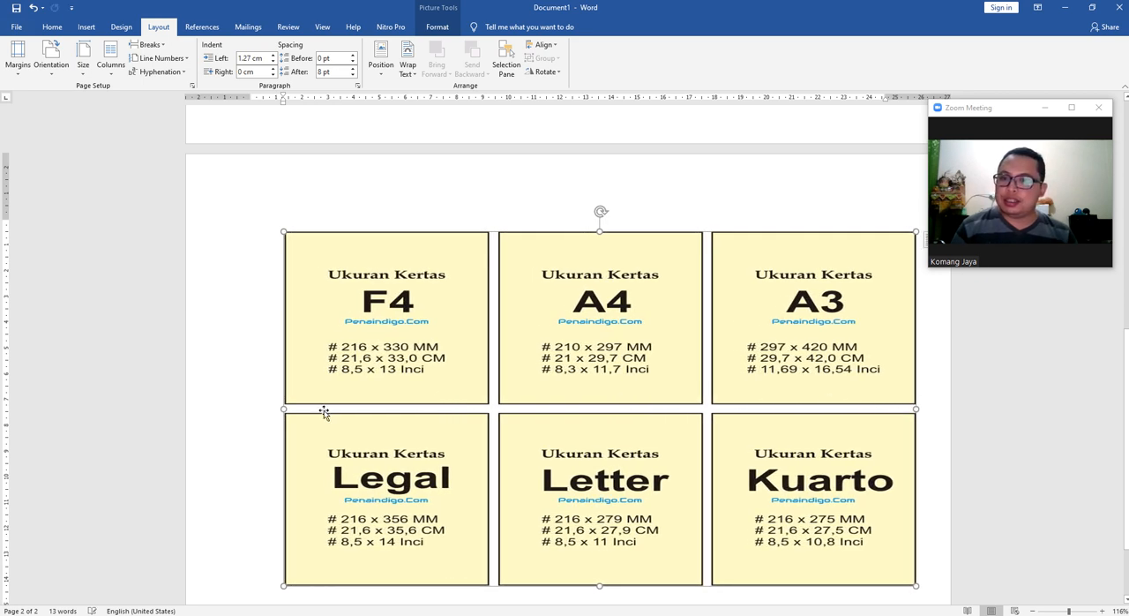
{"action": "mouse_move", "coordinate": [280, 410]}
{"action": "left_mouse_down"}
{"action": "mouse_move", "coordinate": [239, 406]}
{"action": "mouse_move", "coordinate": [281, 411]}
{"action": "left_mouse_up"}
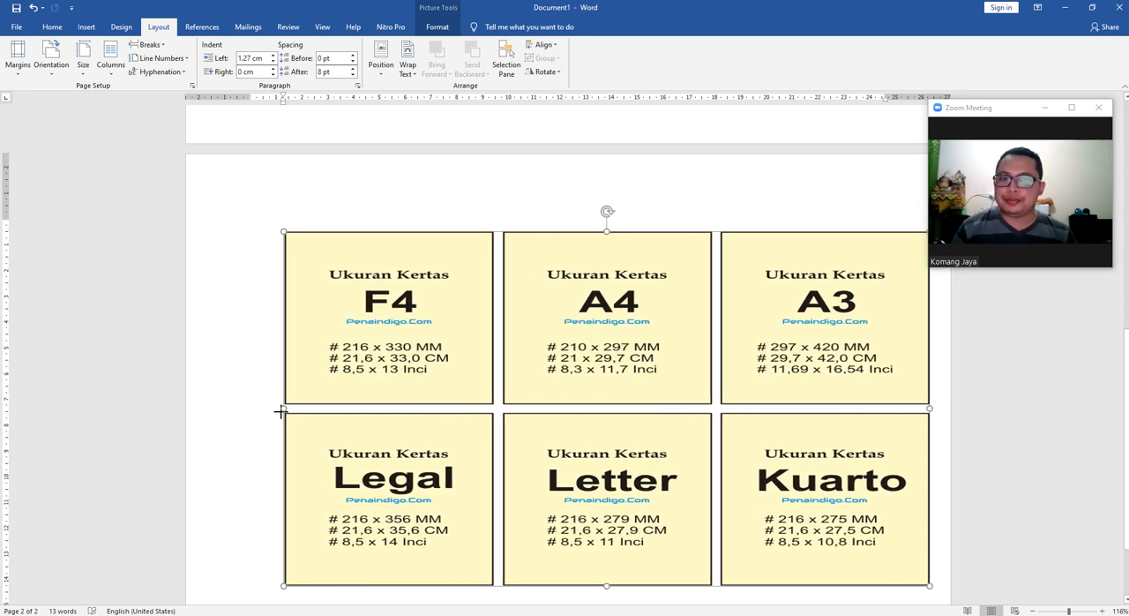
Look over the landscape pages and set the page orientation to Portrait.
{"action": "scroll", "coordinate": [526, 342], "scroll_direction": "up", "scroll_amount": 8}
{"action": "scroll", "coordinate": [532, 344], "scroll_direction": "down", "scroll_amount": 1}
{"action": "scroll", "coordinate": [535, 347], "scroll_direction": "up", "scroll_amount": 1}
{"action": "scroll", "coordinate": [494, 326], "scroll_direction": "down", "scroll_amount": 3}
{"action": "scroll", "coordinate": [265, 221], "scroll_direction": "up", "scroll_amount": 5}
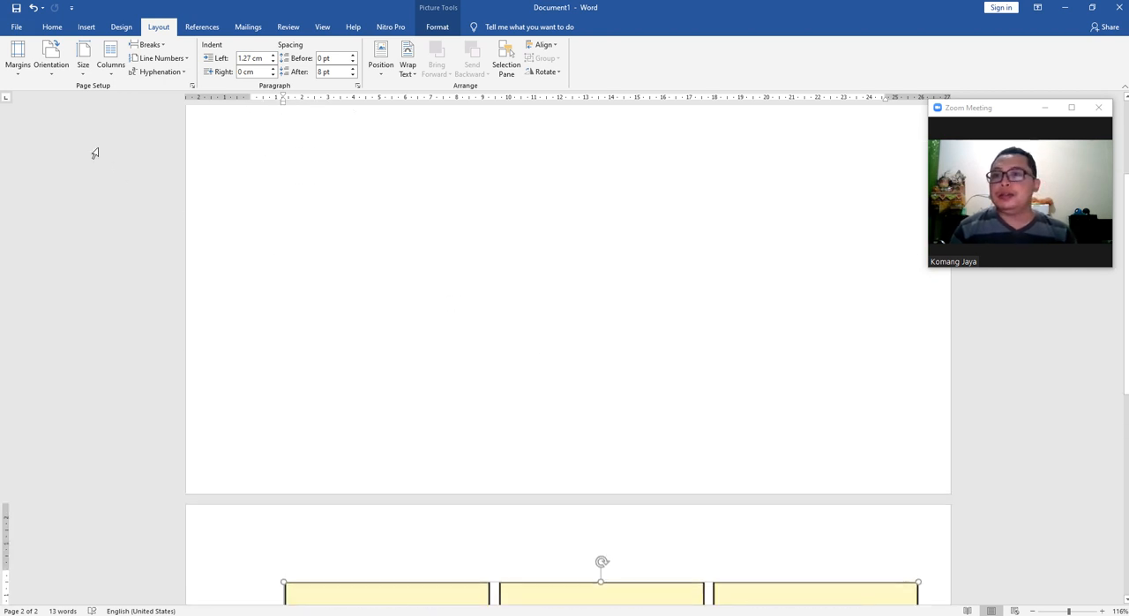
{"action": "left_click", "coordinate": [62, 66]}
{"action": "scroll", "coordinate": [526, 288], "scroll_direction": "down", "scroll_amount": 3}
{"action": "scroll", "coordinate": [533, 297], "scroll_direction": "down", "scroll_amount": 3}
{"action": "scroll", "coordinate": [529, 299], "scroll_direction": "up", "scroll_amount": 1}
{"action": "left_click", "coordinate": [51, 57]}
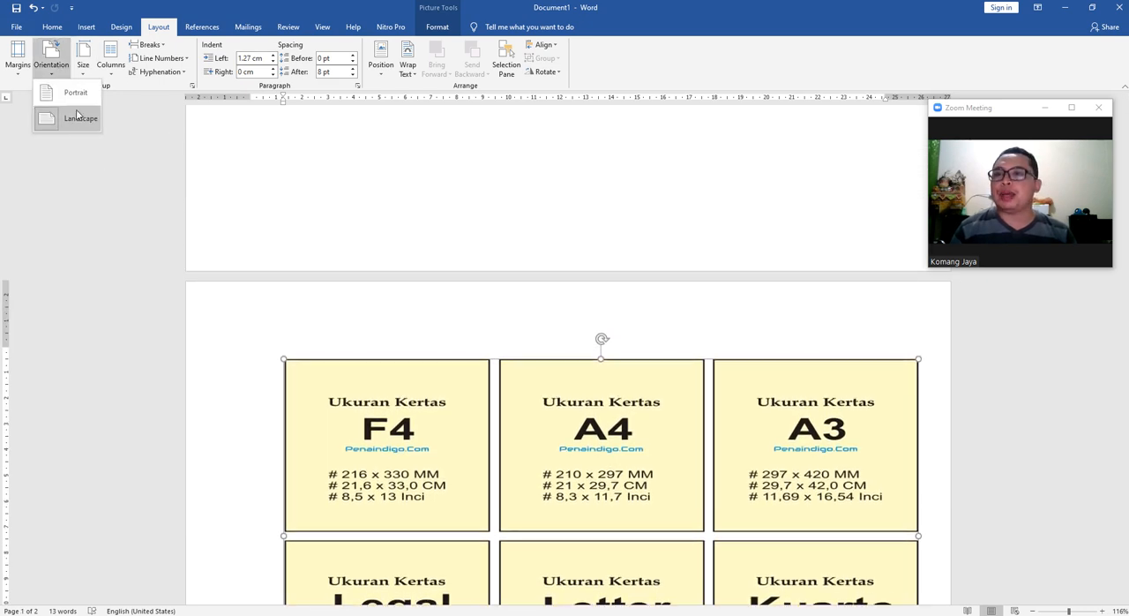
{"action": "left_click", "coordinate": [76, 91]}
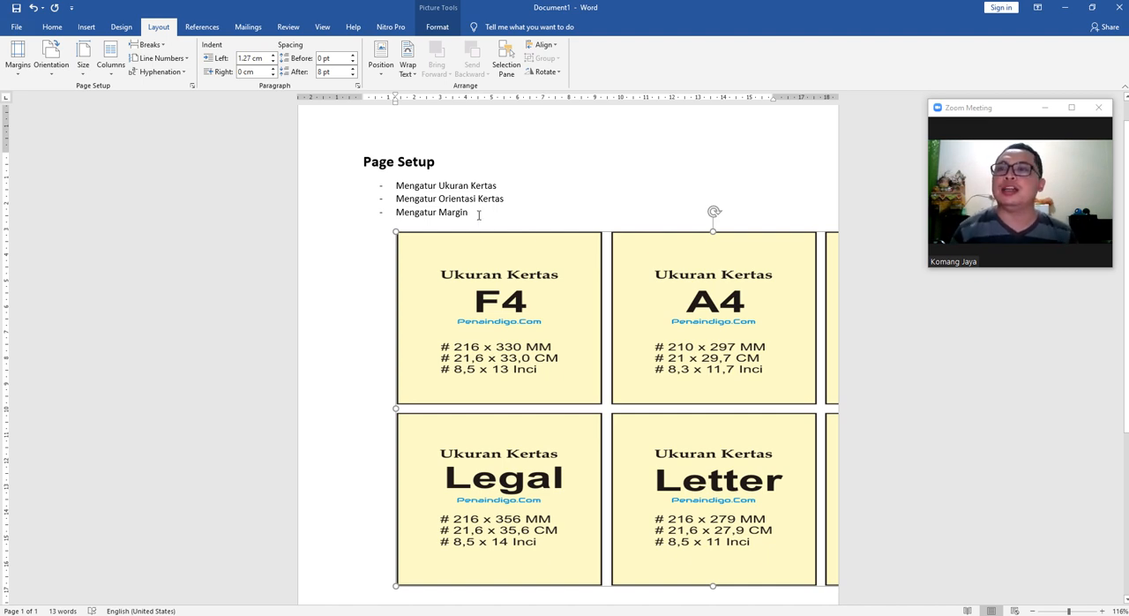
Undo the orientation changes and the horizontal stretching of the paper-size picture.
{"action": "left_click", "coordinate": [51, 56]}
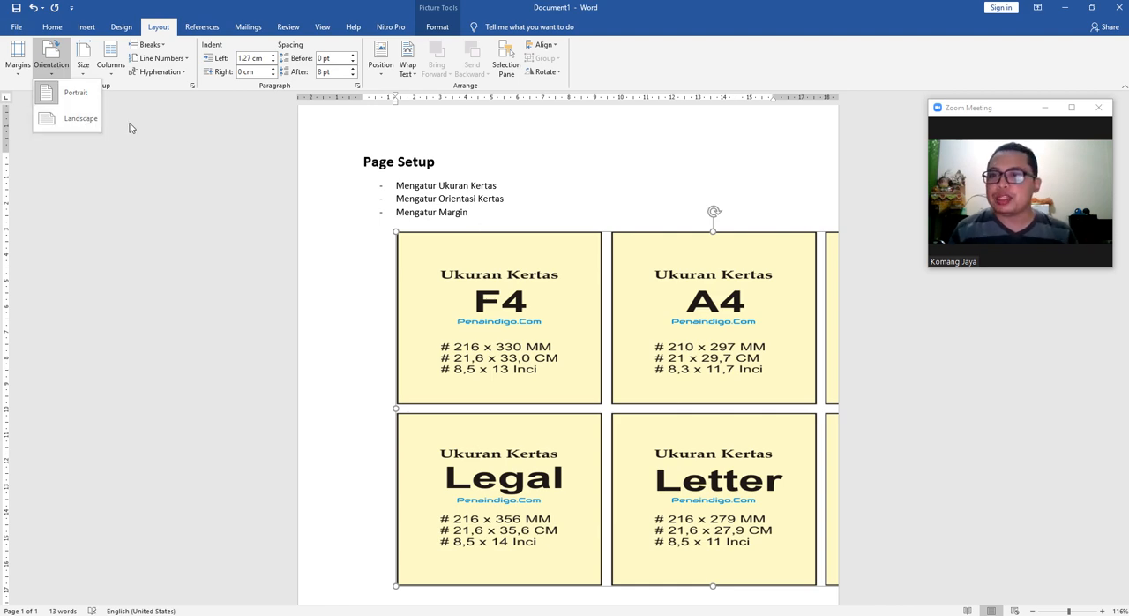
{"action": "left_click", "coordinate": [551, 190]}
{"action": "key", "text": "ctrl+z"}
{"action": "key", "text": "ctrl+z"}
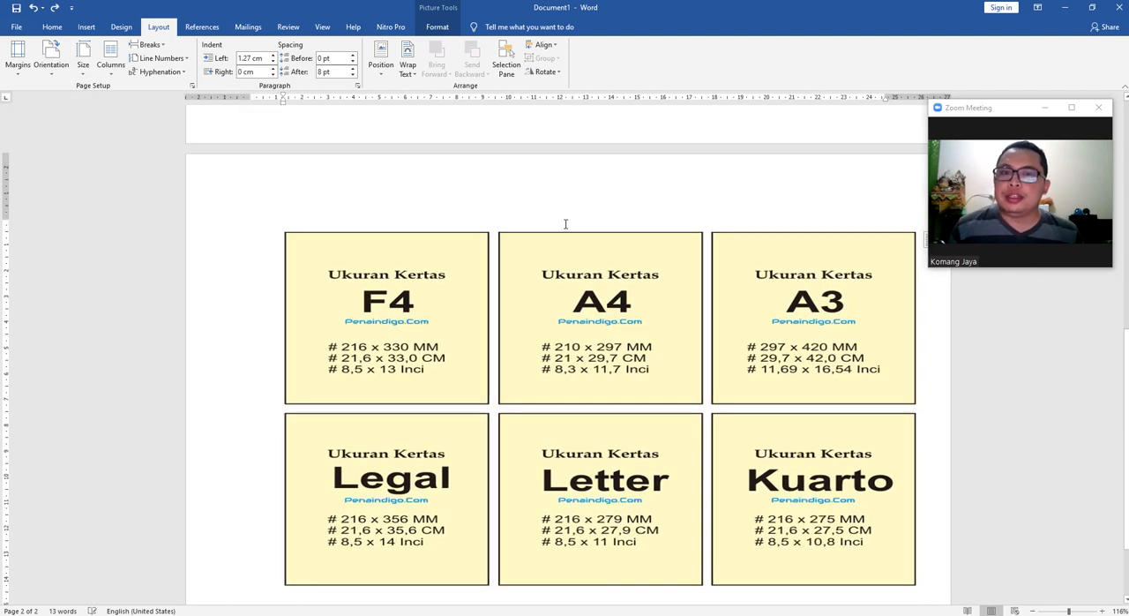
{"action": "key", "text": "ctrl+z"}
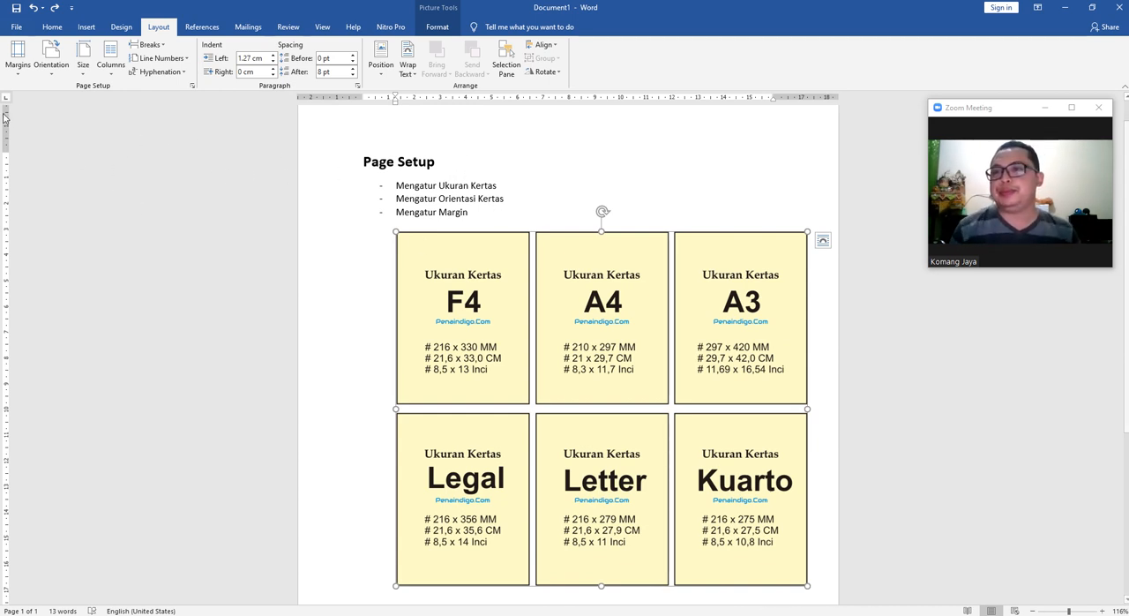
Examine the preset page margin choices and compare them with the margins of the portrait page.
{"action": "left_click", "coordinate": [17, 56]}
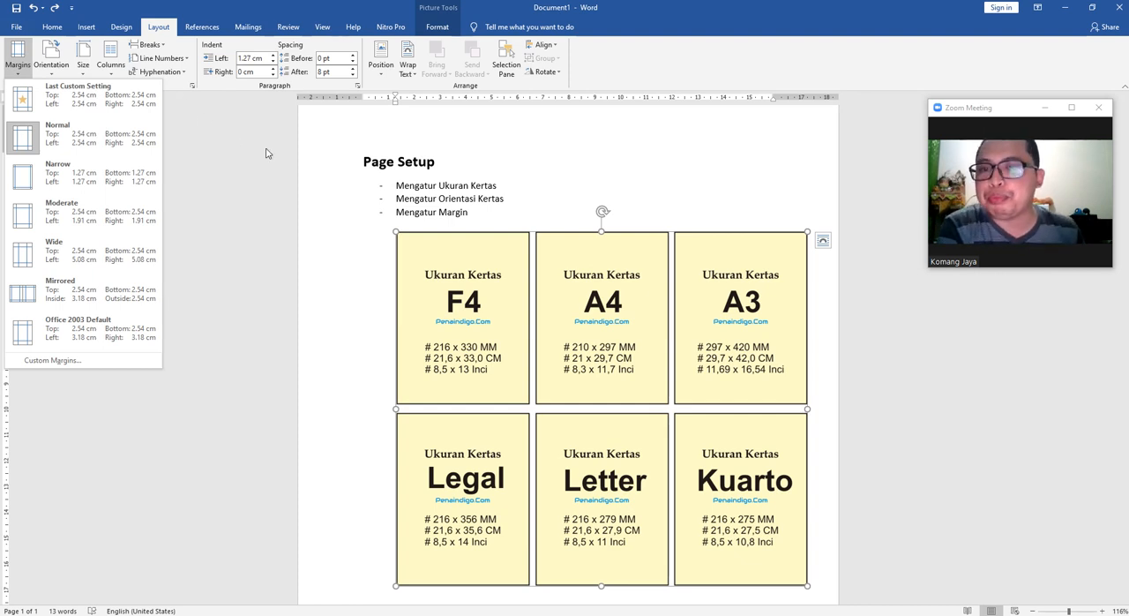
{"action": "scroll", "coordinate": [457, 227], "scroll_direction": "up", "scroll_amount": 1}
{"action": "scroll", "coordinate": [394, 207], "scroll_direction": "down", "scroll_amount": 2}
{"action": "scroll", "coordinate": [335, 193], "scroll_direction": "up", "scroll_amount": 2}
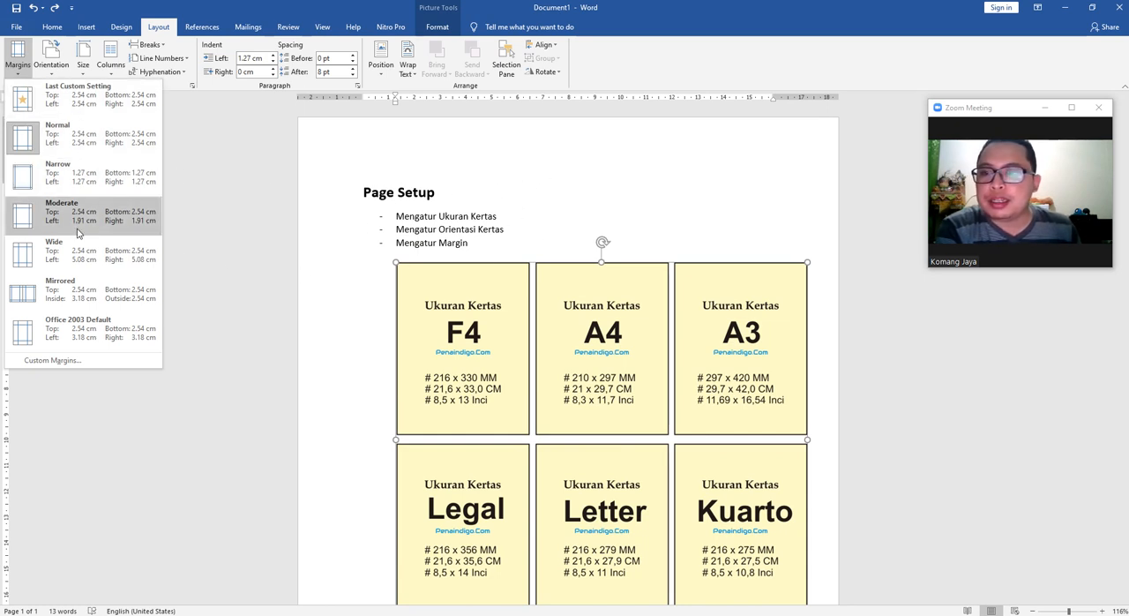
{"action": "scroll", "coordinate": [526, 174], "scroll_direction": "down", "scroll_amount": 2}
{"action": "scroll", "coordinate": [425, 180], "scroll_direction": "up", "scroll_amount": 2}
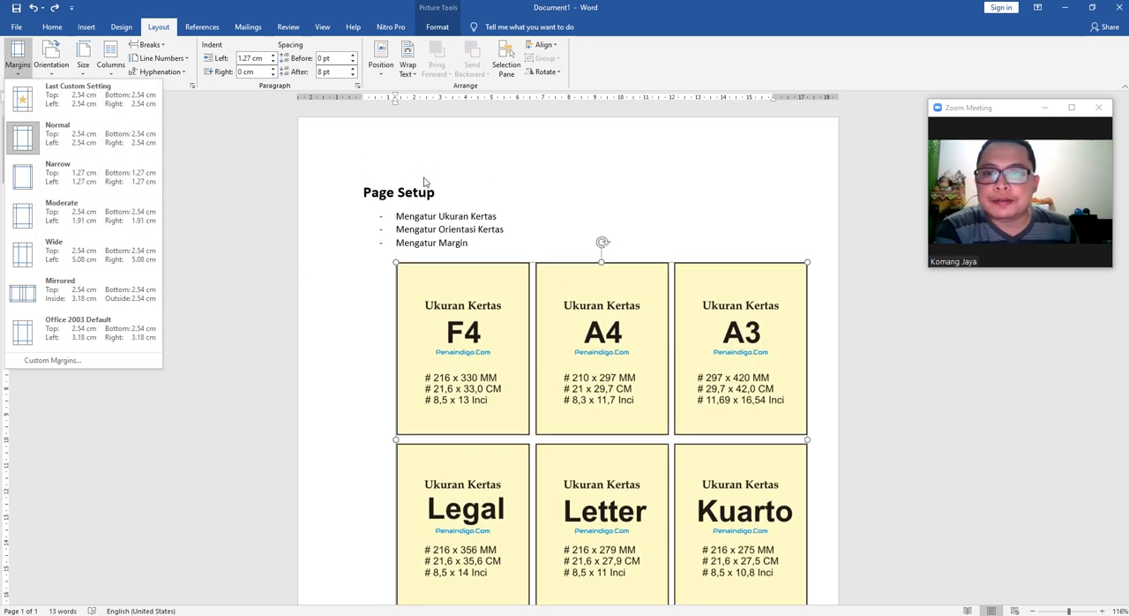
{"action": "left_click", "coordinate": [461, 199]}
{"action": "left_click", "coordinate": [496, 217]}
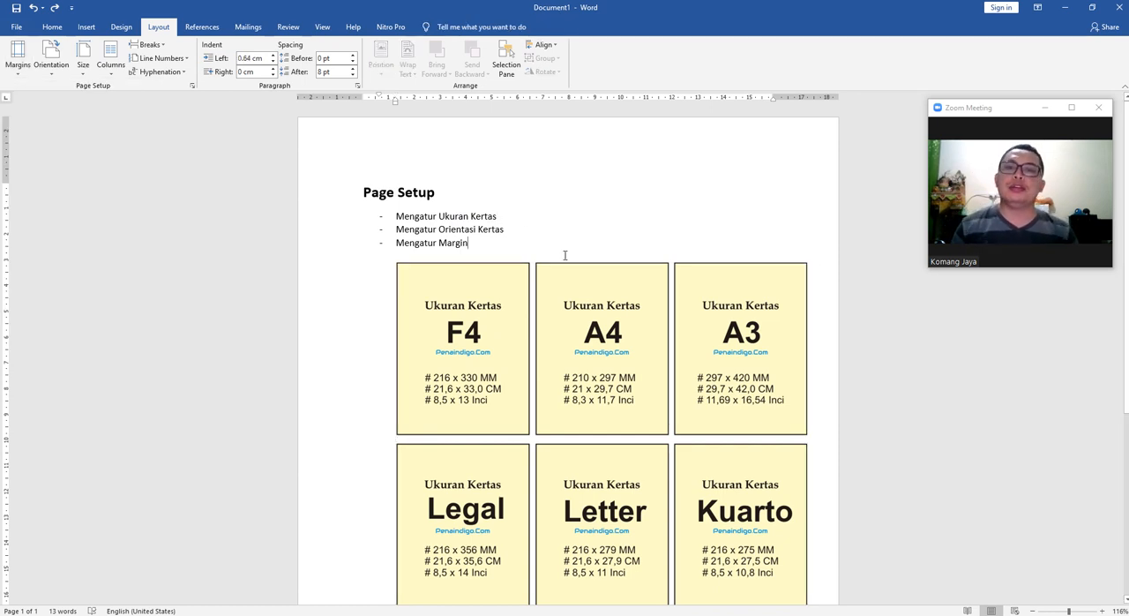
Add four margin lines below the paper-size picture: Kiri : 4, Atas : 3, Kanan : 3 and Bawah : 3.
{"action": "scroll", "coordinate": [509, 327], "scroll_direction": "down", "scroll_amount": 4}
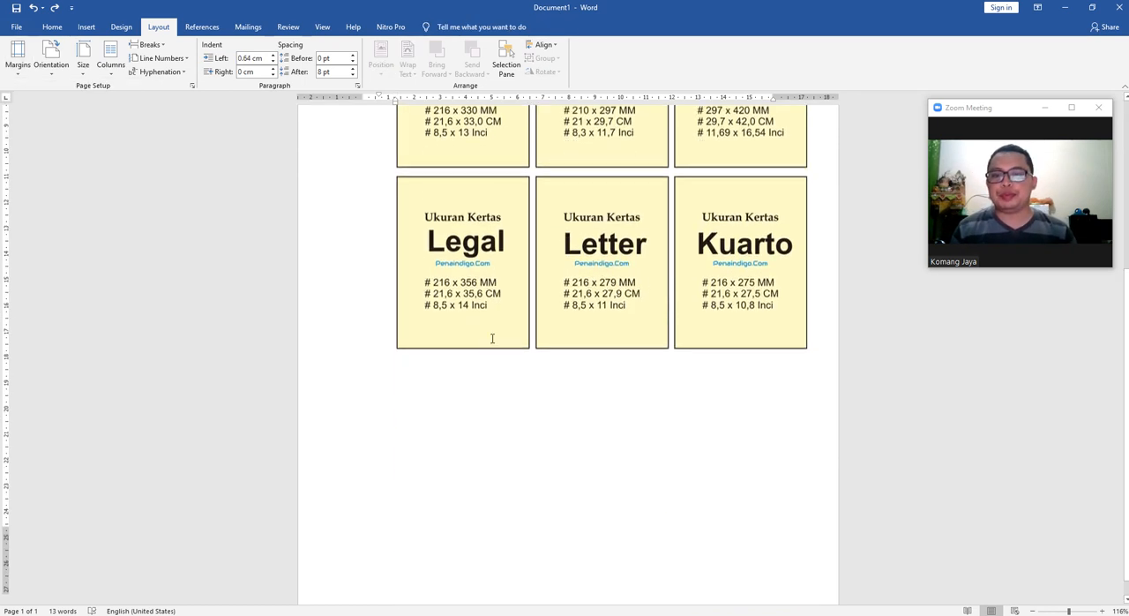
{"action": "left_click", "coordinate": [419, 391]}
{"action": "left_click", "coordinate": [836, 316]}
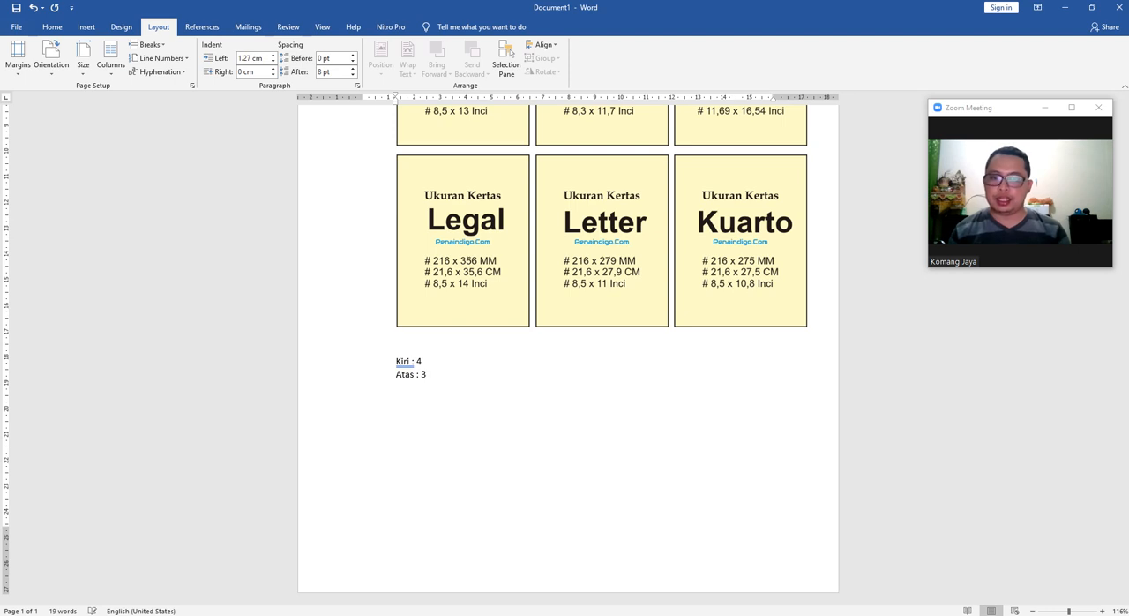
{"action": "type", "text": "Kanan : 3"}
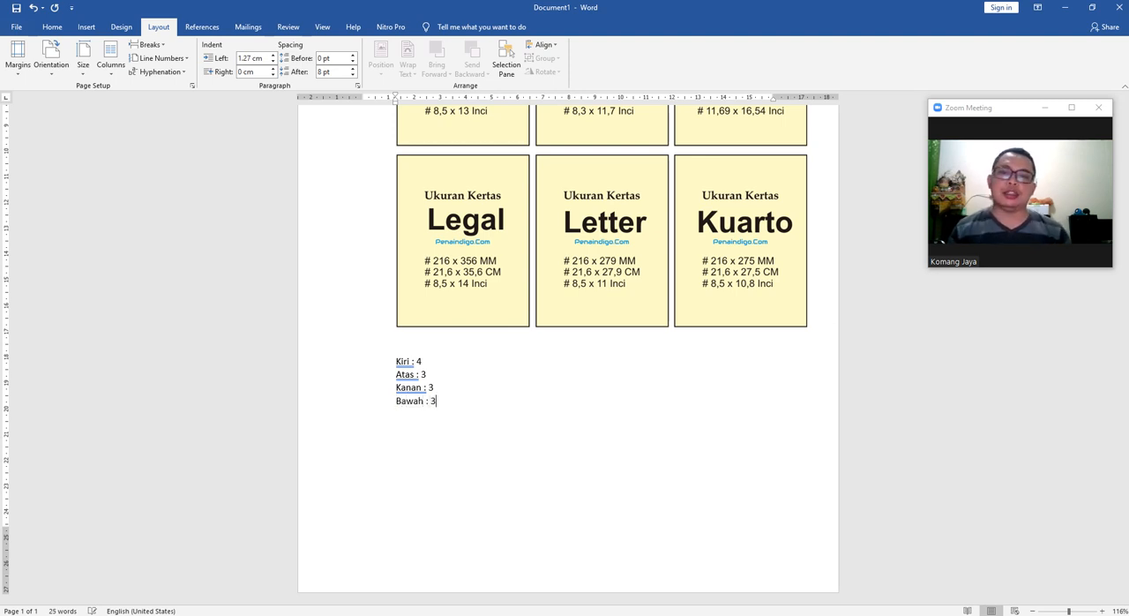
Review the four margin lines written below the paper-size picture.
{"action": "key", "text": "Up"}
{"action": "left_click", "coordinate": [476, 401]}
{"action": "left_click", "coordinate": [461, 390]}
{"action": "left_click", "coordinate": [446, 363]}
{"action": "left_click", "coordinate": [473, 386]}
{"action": "scroll", "coordinate": [504, 360], "scroll_direction": "up", "scroll_amount": 3}
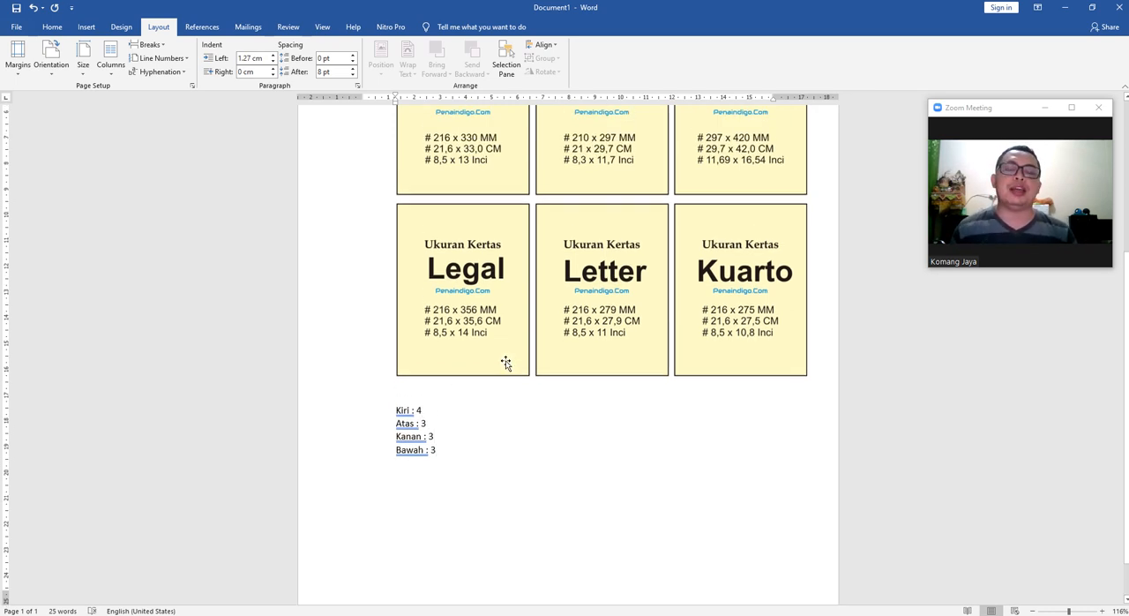
{"action": "scroll", "coordinate": [494, 419], "scroll_direction": "down", "scroll_amount": 2}
{"action": "scroll", "coordinate": [529, 393], "scroll_direction": "up", "scroll_amount": 2}
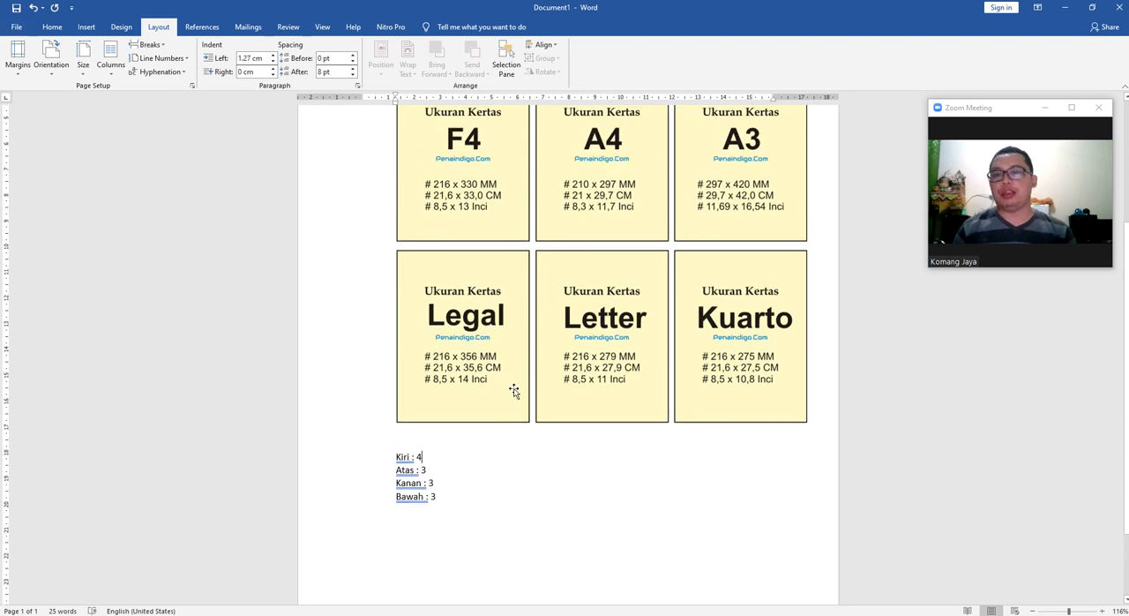
{"action": "left_click", "coordinate": [53, 27]}
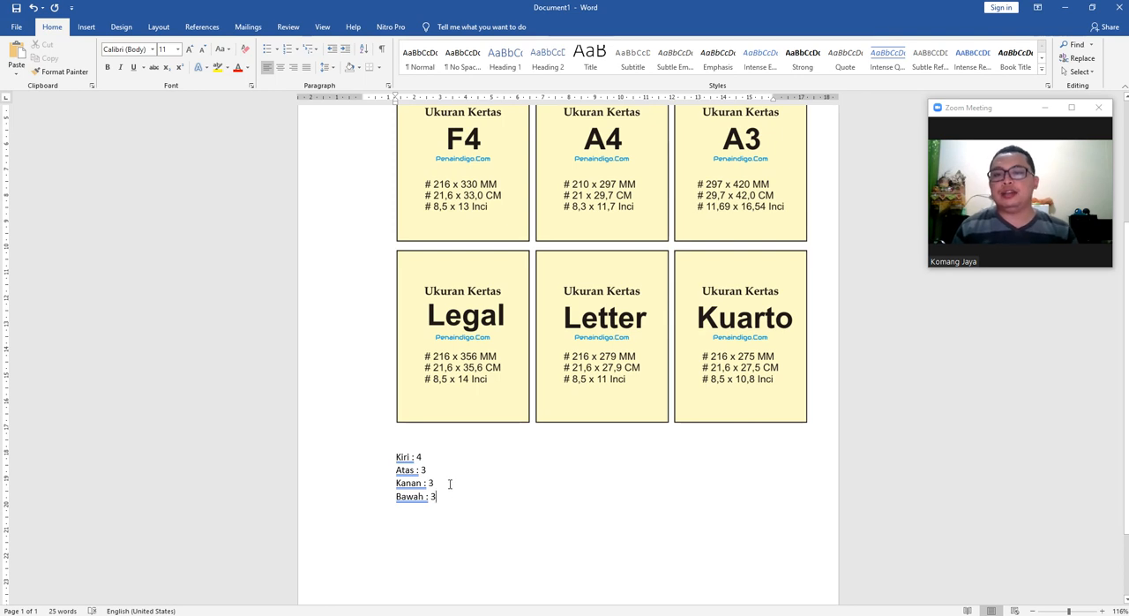
{"action": "left_click_drag", "start_coordinate": [447, 498], "coordinate": [387, 456]}
{"action": "left_click", "coordinate": [584, 525]}
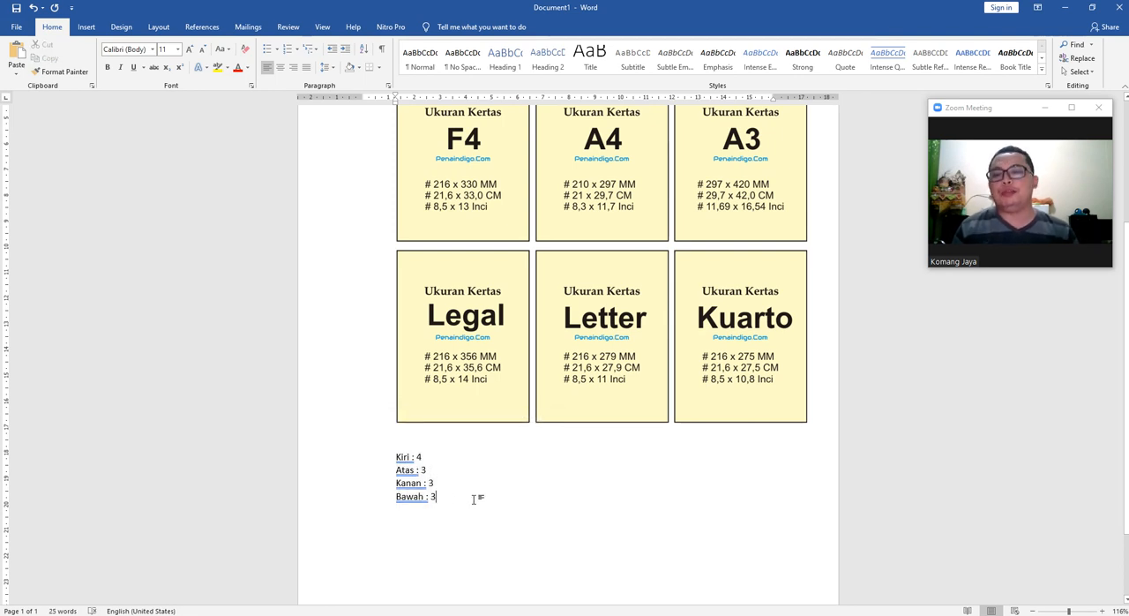
{"action": "scroll", "coordinate": [468, 468], "scroll_direction": "up", "scroll_amount": 1}
{"action": "scroll", "coordinate": [477, 497], "scroll_direction": "down", "scroll_amount": 1}
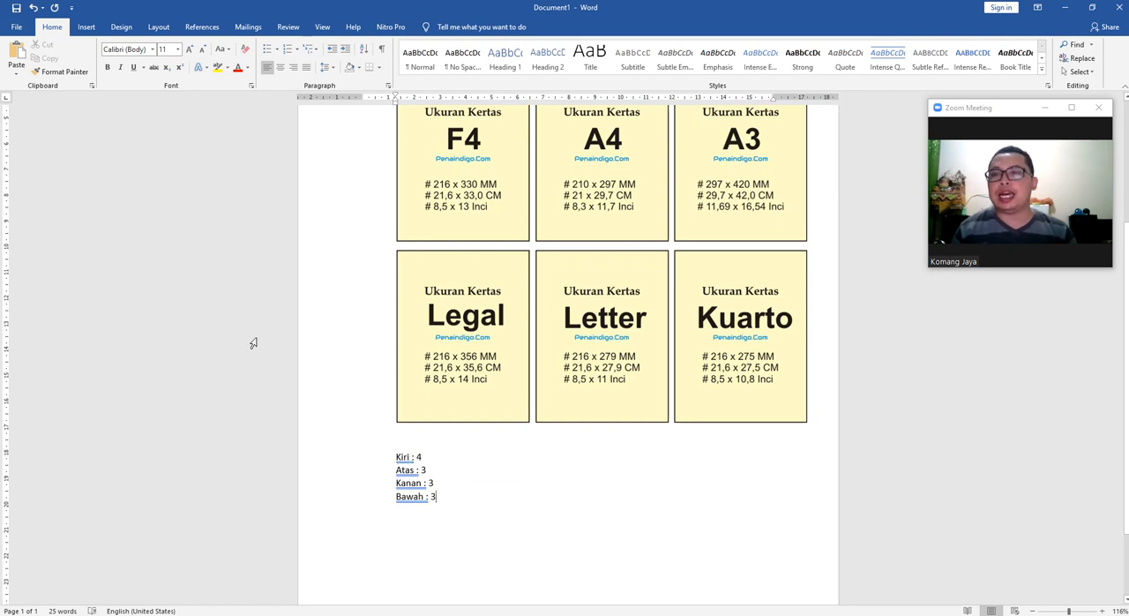
Try the Narrow margin preset on the page and return it to the Normal margins.
{"action": "left_click", "coordinate": [158, 27]}
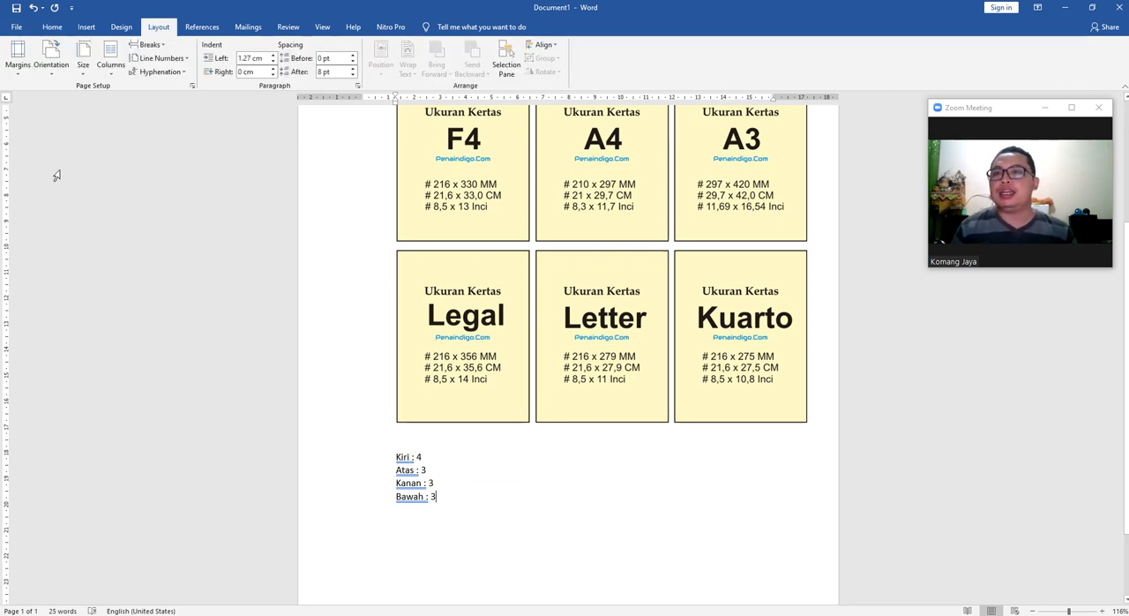
{"action": "left_click", "coordinate": [17, 54]}
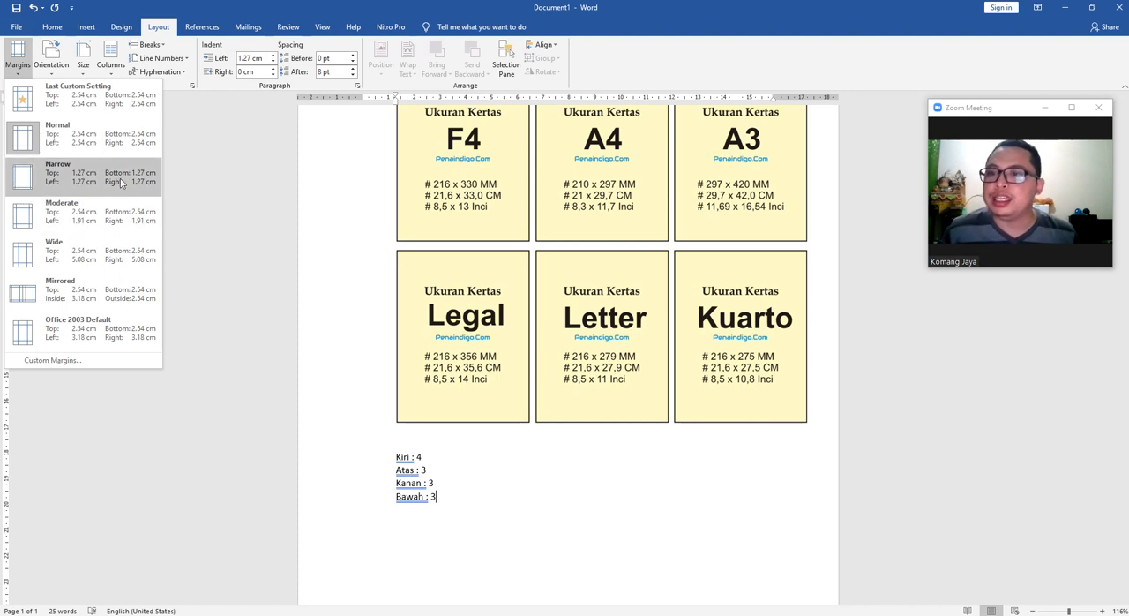
{"action": "left_click", "coordinate": [79, 174]}
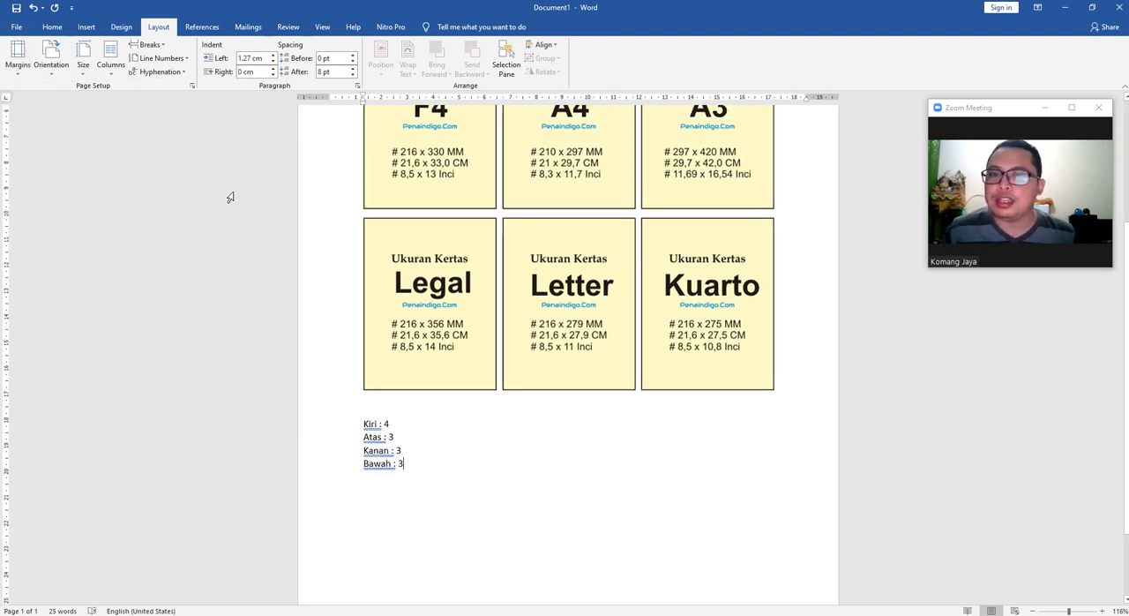
{"action": "scroll", "coordinate": [229, 198], "scroll_direction": "up", "scroll_amount": 4}
{"action": "left_click", "coordinate": [18, 55]}
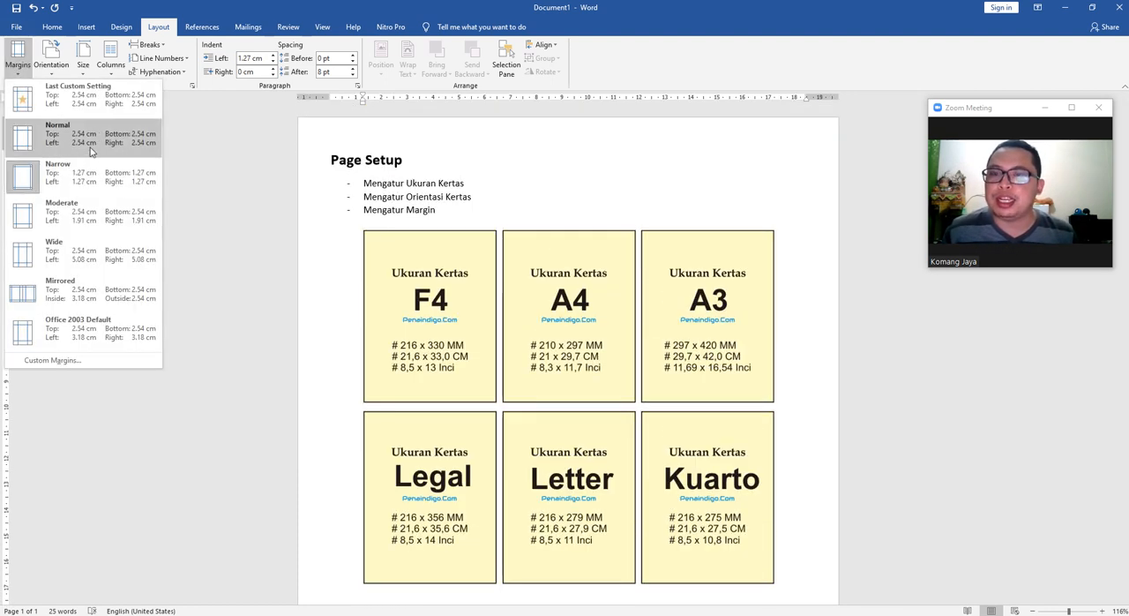
{"action": "left_click", "coordinate": [90, 152]}
Apply the Narrow margin preset to the page and check the layout from heading to page end.
{"action": "left_click", "coordinate": [18, 55]}
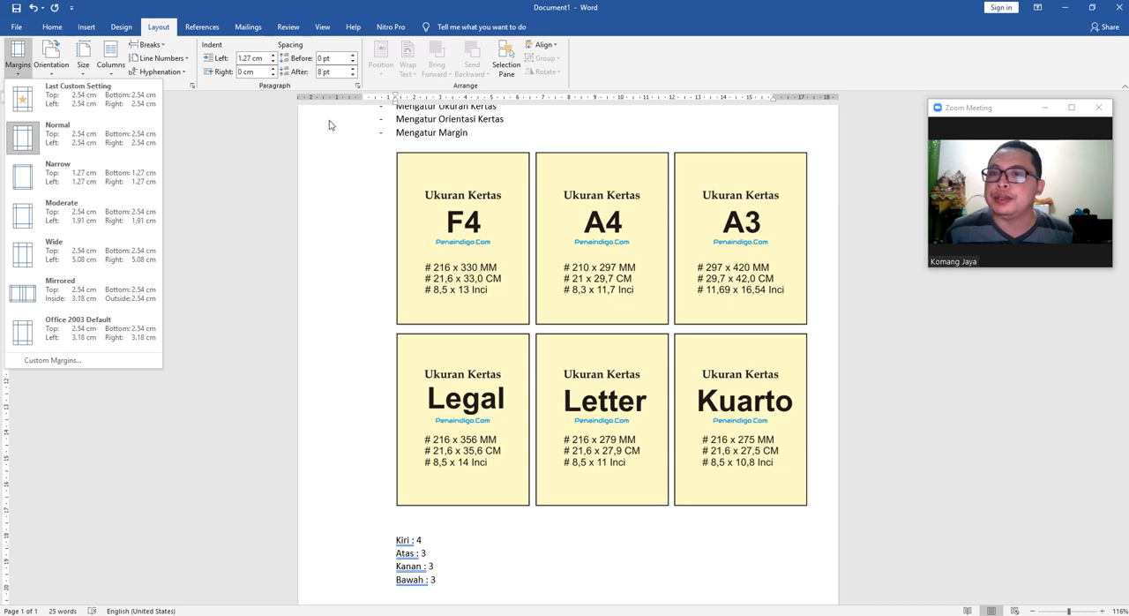
{"action": "left_click", "coordinate": [100, 188]}
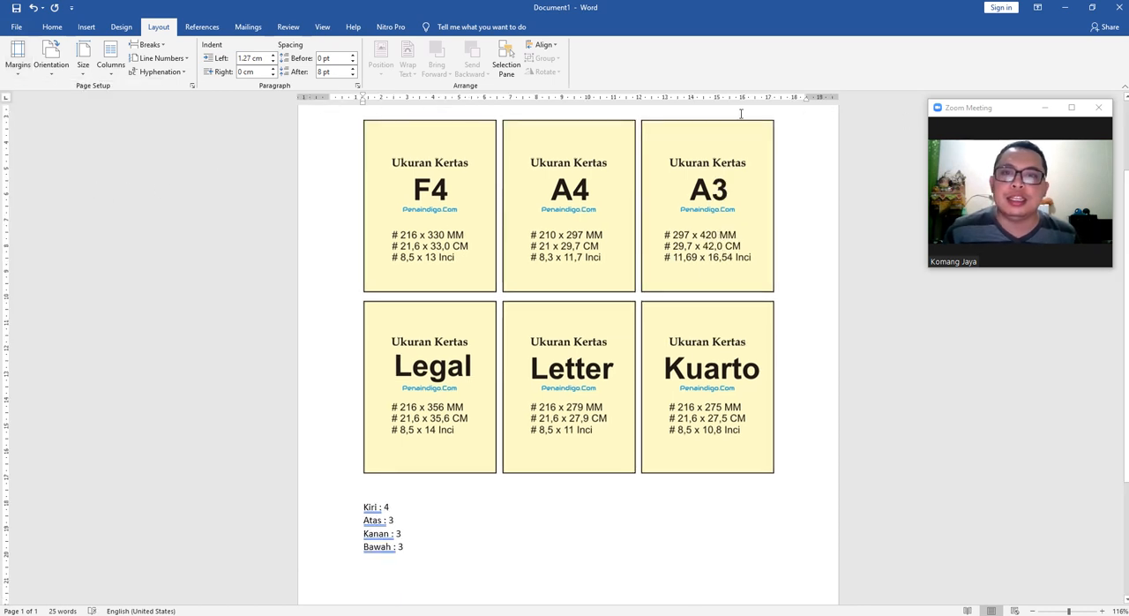
{"action": "scroll", "coordinate": [414, 149], "scroll_direction": "up", "scroll_amount": 2}
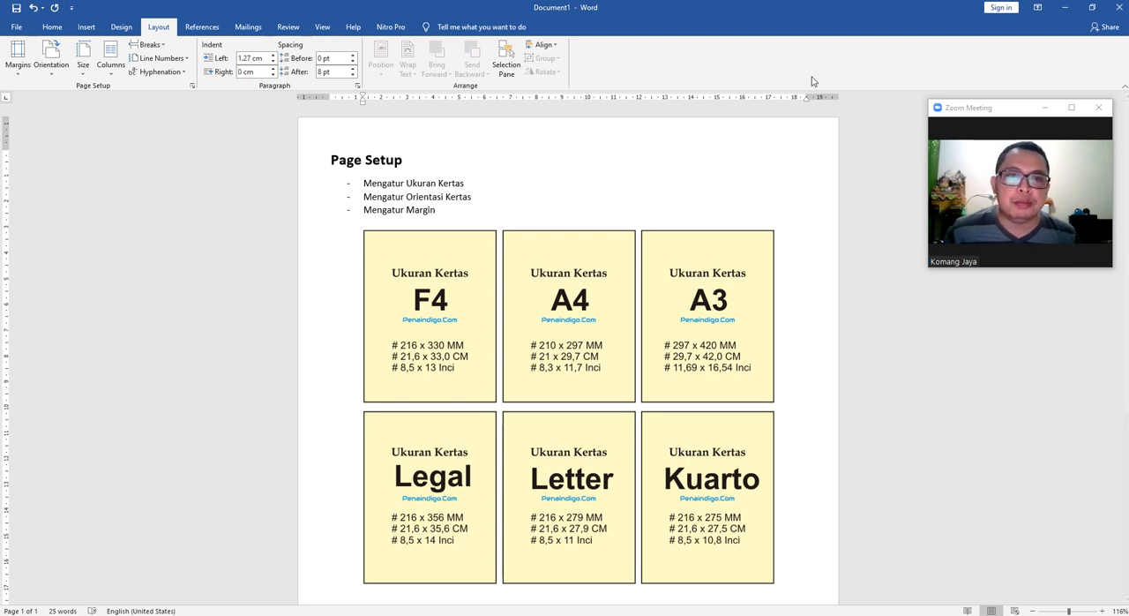
{"action": "scroll", "coordinate": [181, 421], "scroll_direction": "down", "scroll_amount": 5}
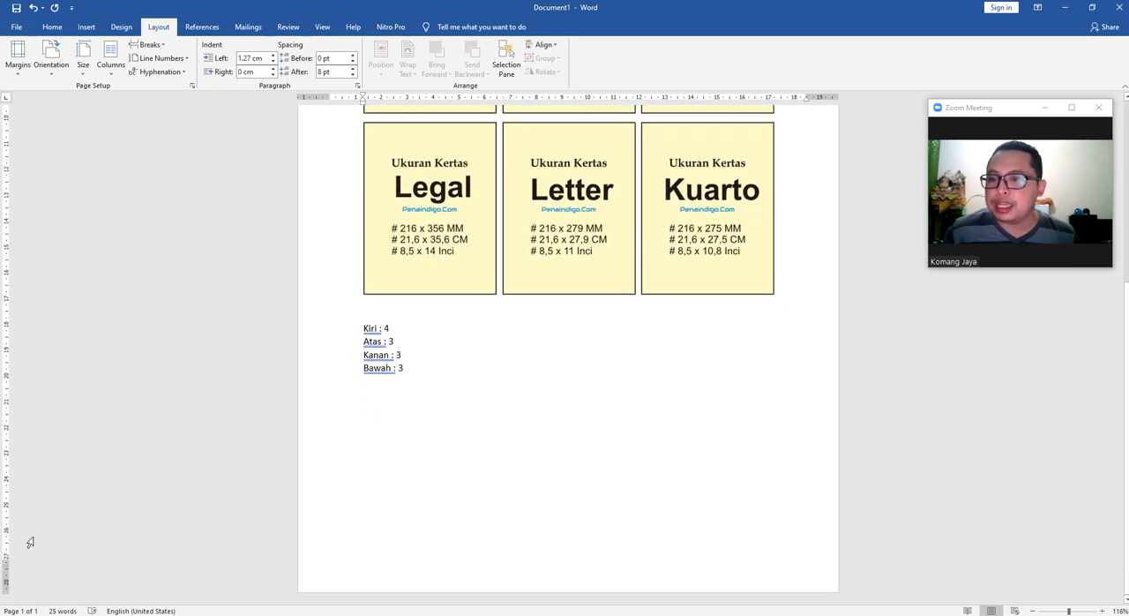
{"action": "scroll", "coordinate": [661, 282], "scroll_direction": "up", "scroll_amount": 6}
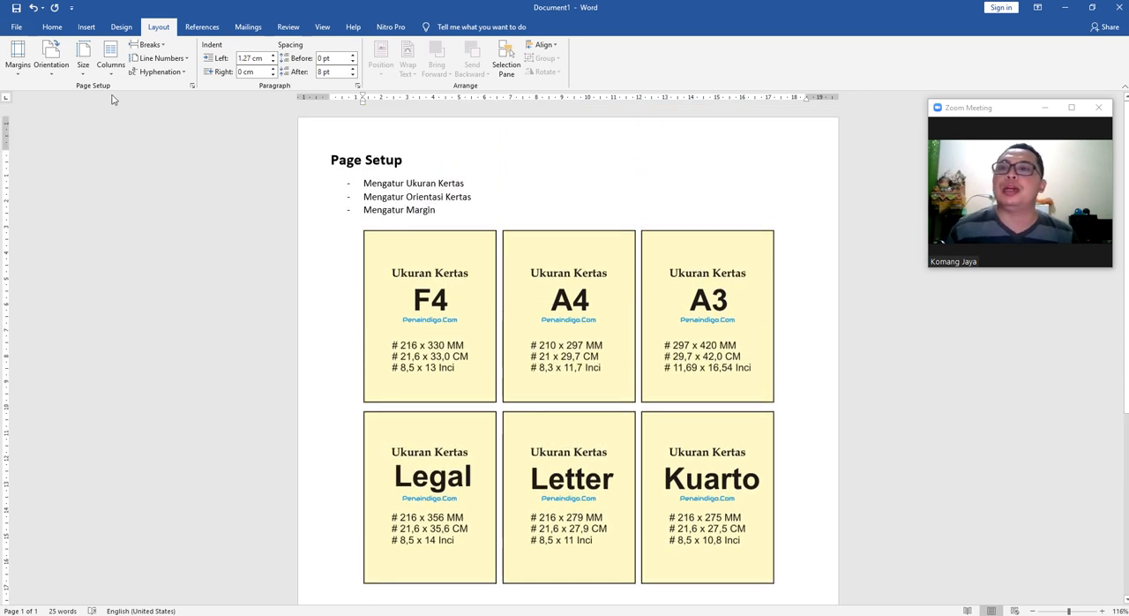
Compare the preset margin choices with the Kiri, Atas, Kanan and Bawah values listed below the picture.
{"action": "left_click", "coordinate": [18, 54]}
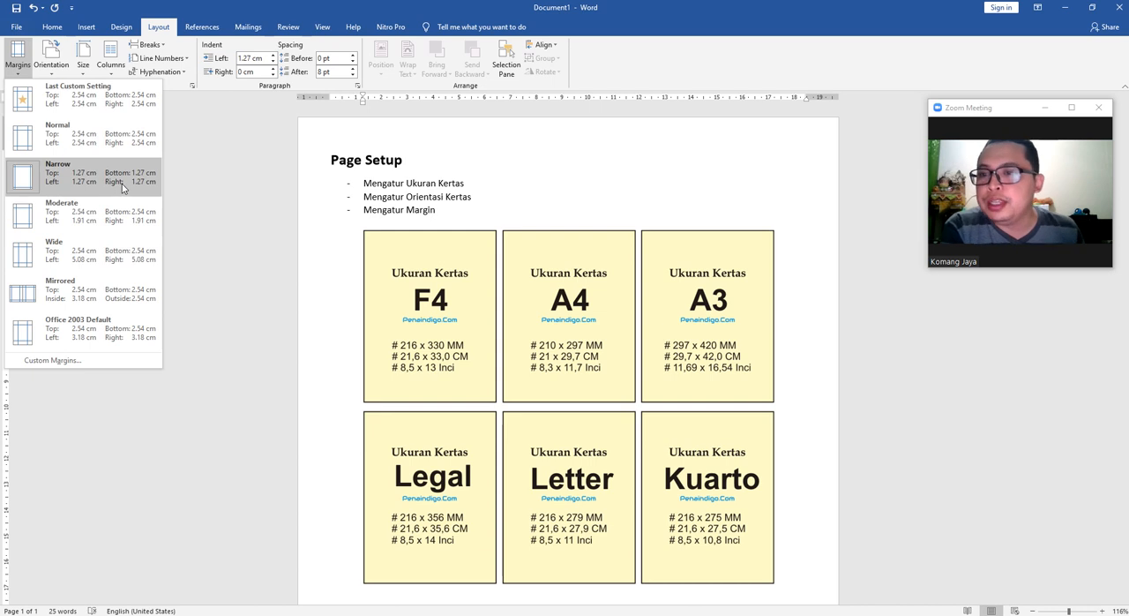
{"action": "scroll", "coordinate": [236, 292], "scroll_direction": "down", "scroll_amount": 3}
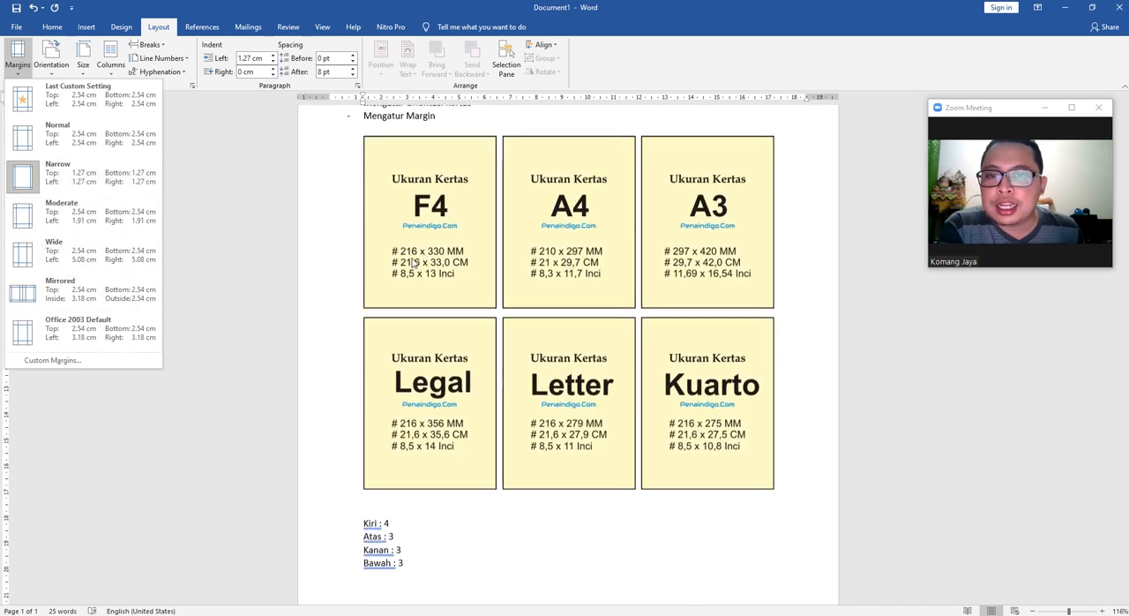
{"action": "scroll", "coordinate": [177, 301], "scroll_direction": "down", "scroll_amount": 1}
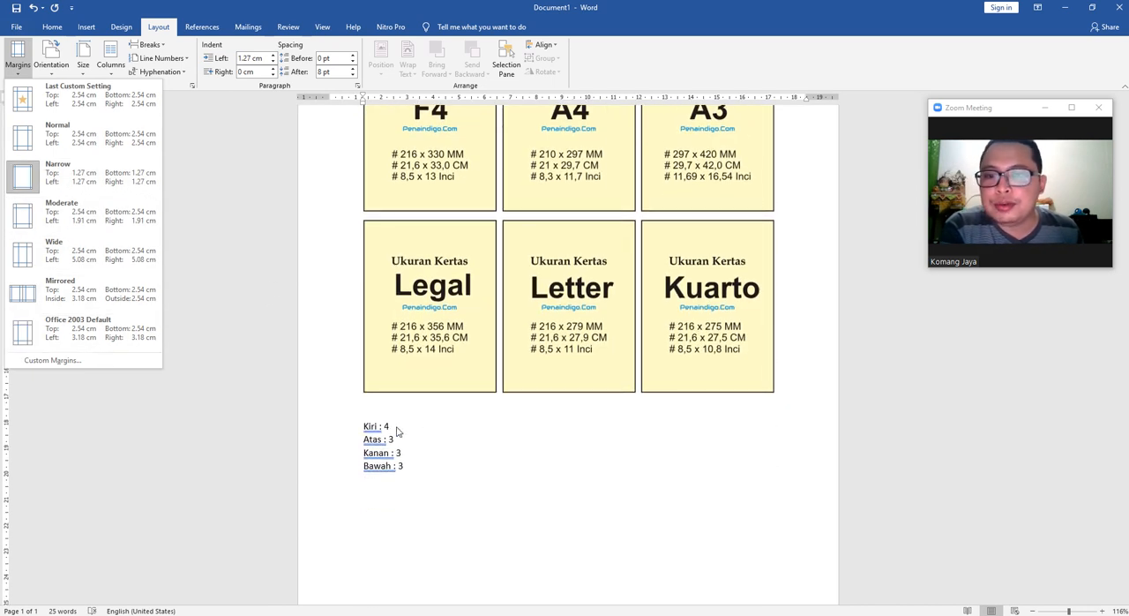
{"action": "scroll", "coordinate": [306, 410], "scroll_direction": "down", "scroll_amount": 1}
{"action": "scroll", "coordinate": [494, 410], "scroll_direction": "up", "scroll_amount": 1}
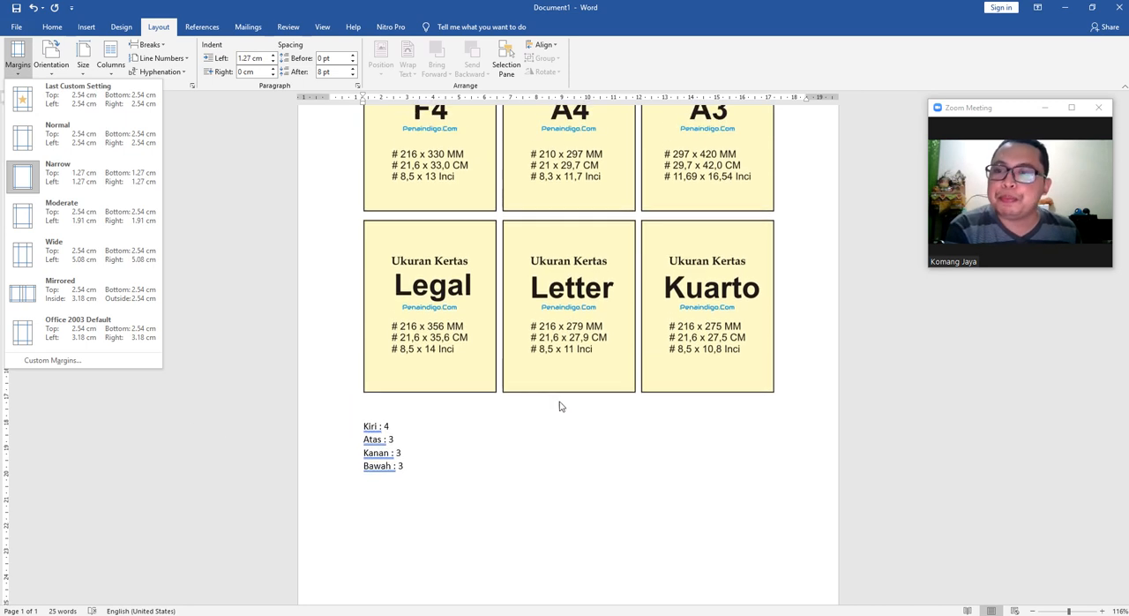
{"action": "scroll", "coordinate": [264, 417], "scroll_direction": "down", "scroll_amount": 3}
{"action": "scroll", "coordinate": [383, 370], "scroll_direction": "up", "scroll_amount": 1}
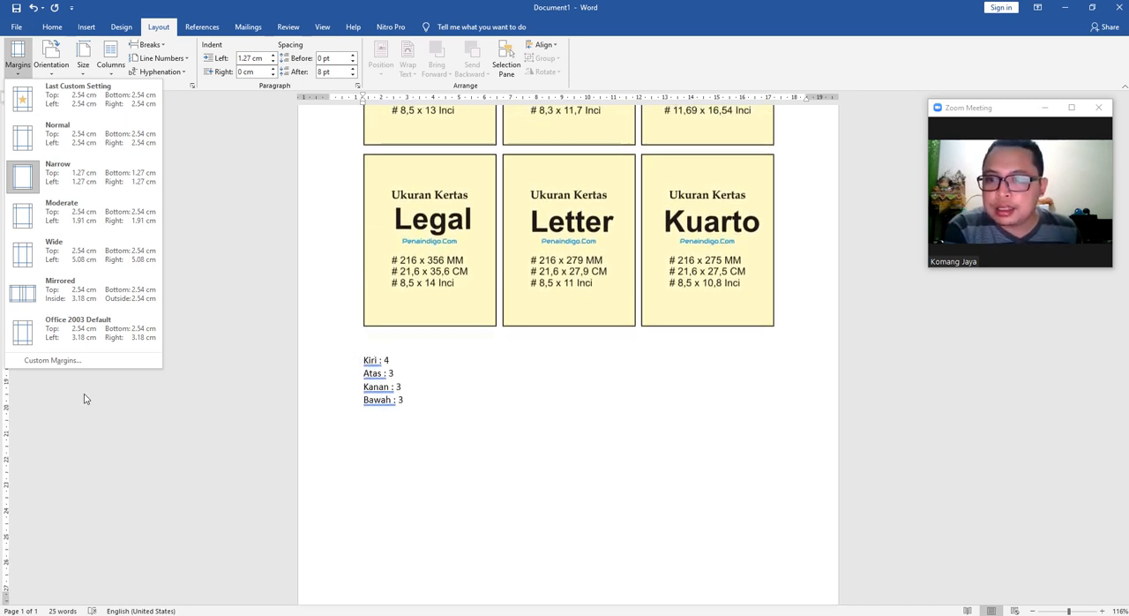
{"action": "scroll", "coordinate": [408, 378], "scroll_direction": "down", "scroll_amount": 1}
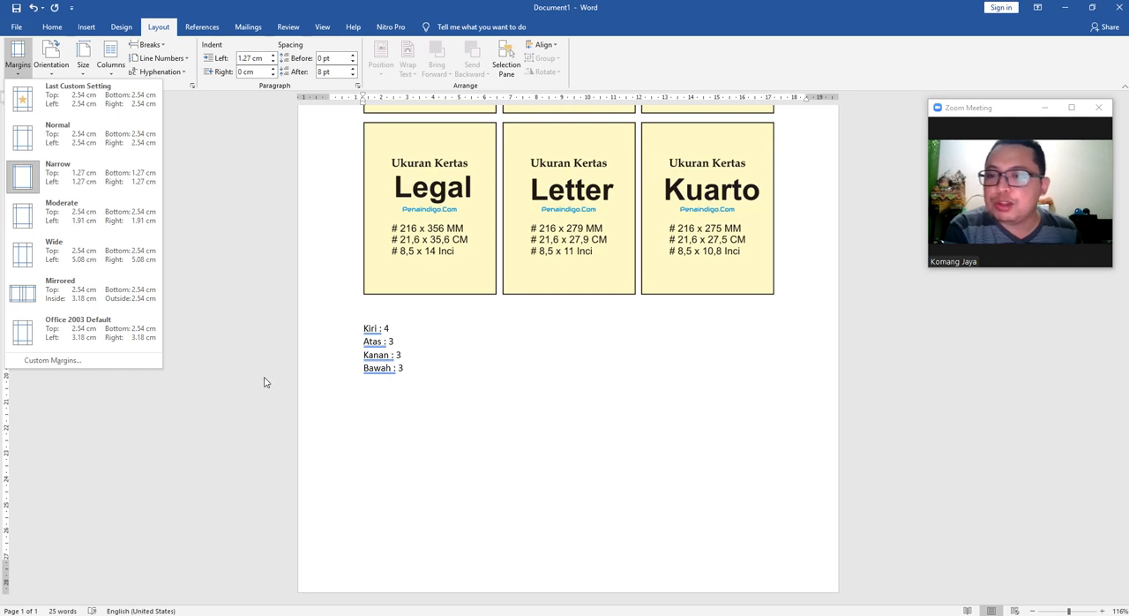
Open the custom margin settings, examine the unit used in the margin fields, and close them without changes.
{"action": "left_click", "coordinate": [372, 328]}
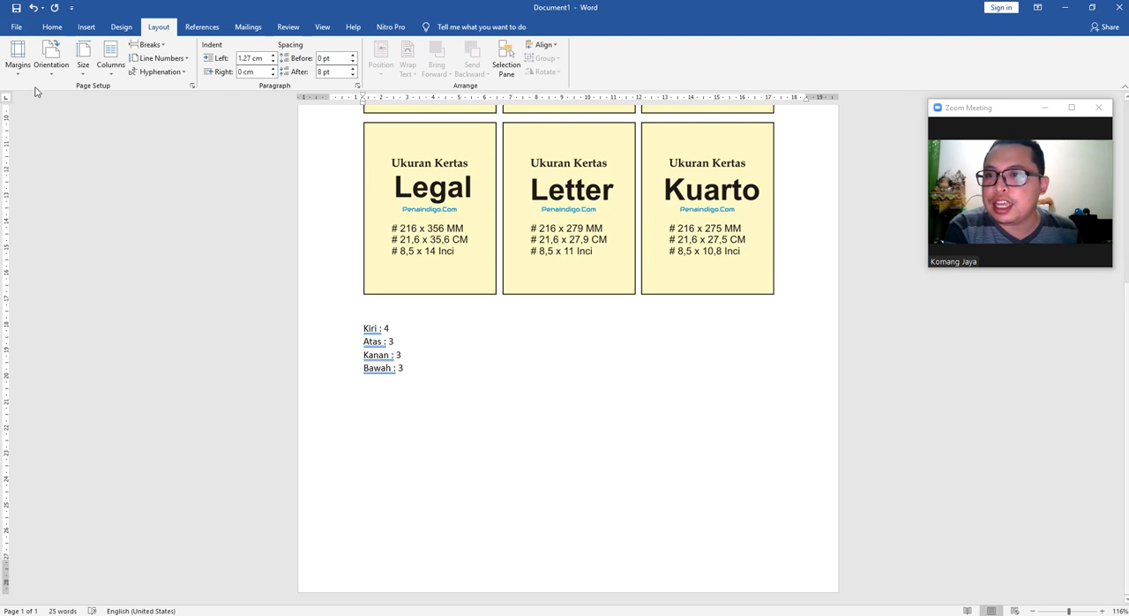
{"action": "left_click", "coordinate": [18, 55]}
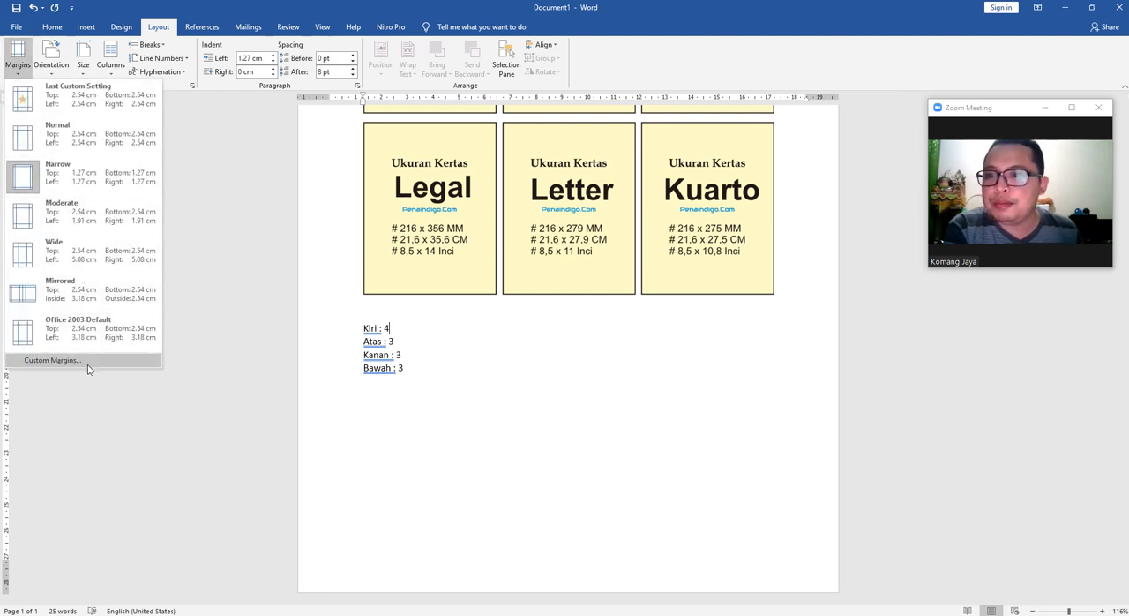
{"action": "left_click", "coordinate": [53, 360]}
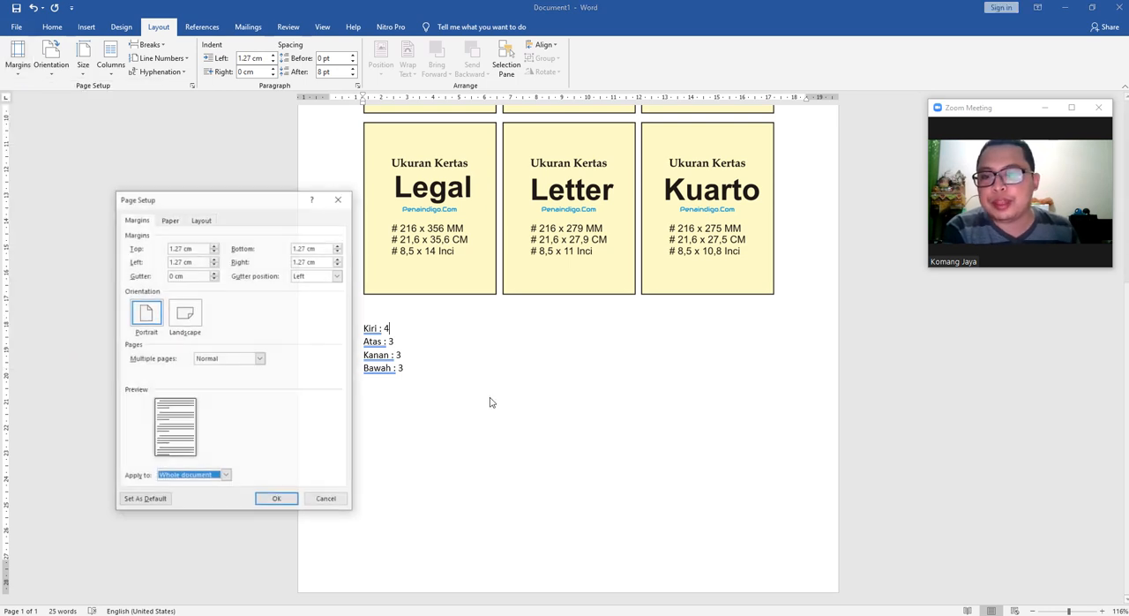
{"action": "left_click_drag", "start_coordinate": [233, 205], "coordinate": [193, 166]}
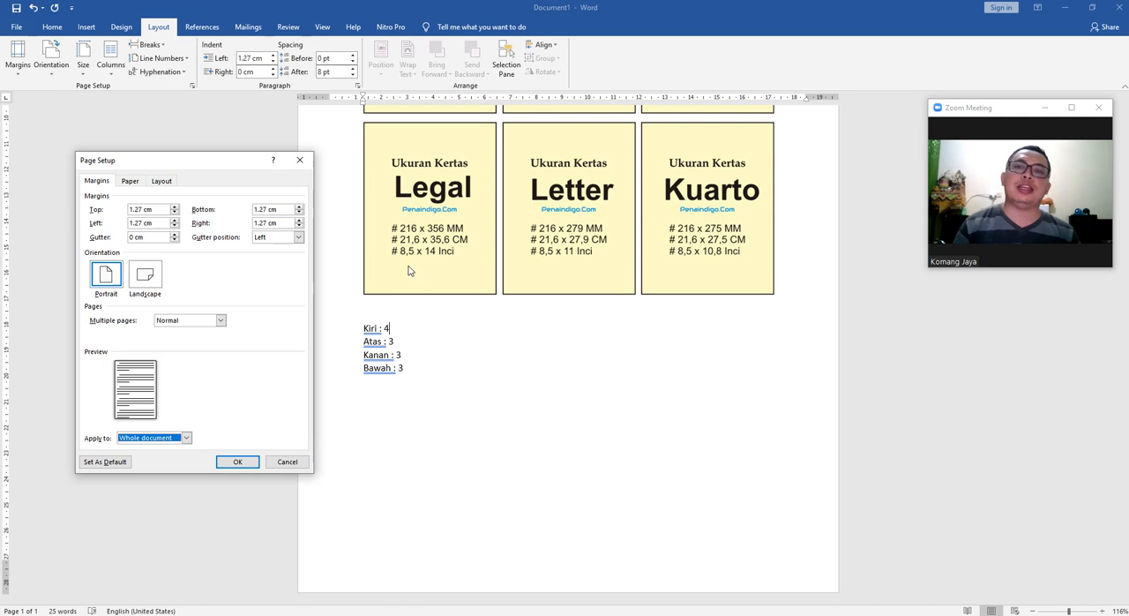
{"action": "left_click", "coordinate": [299, 160]}
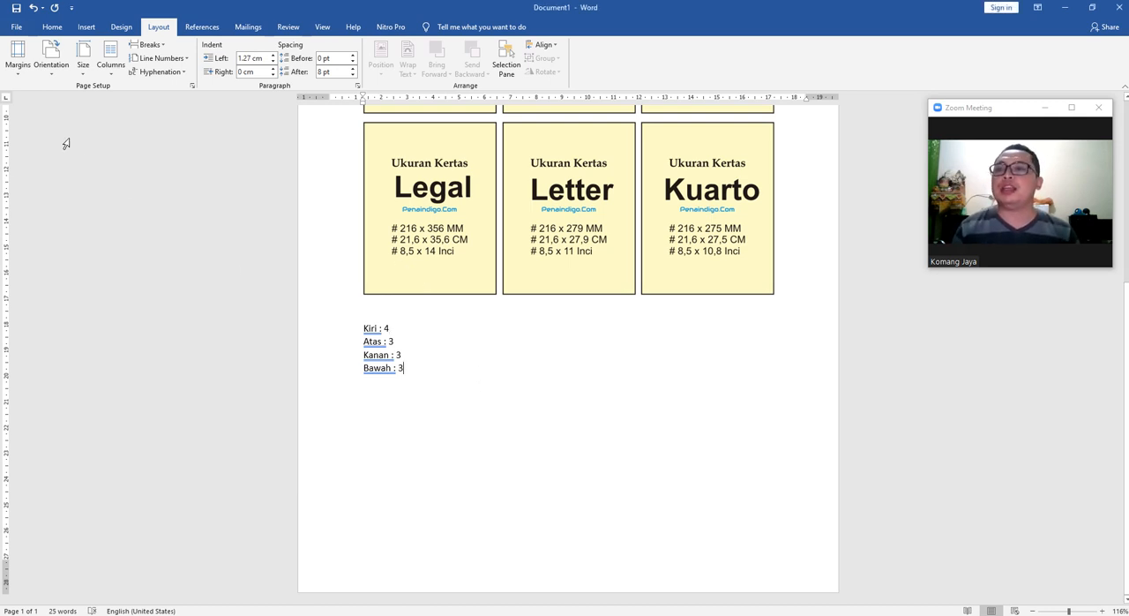
Set the measurement units to Inches in the advanced display options of Word.
{"action": "left_click", "coordinate": [16, 27]}
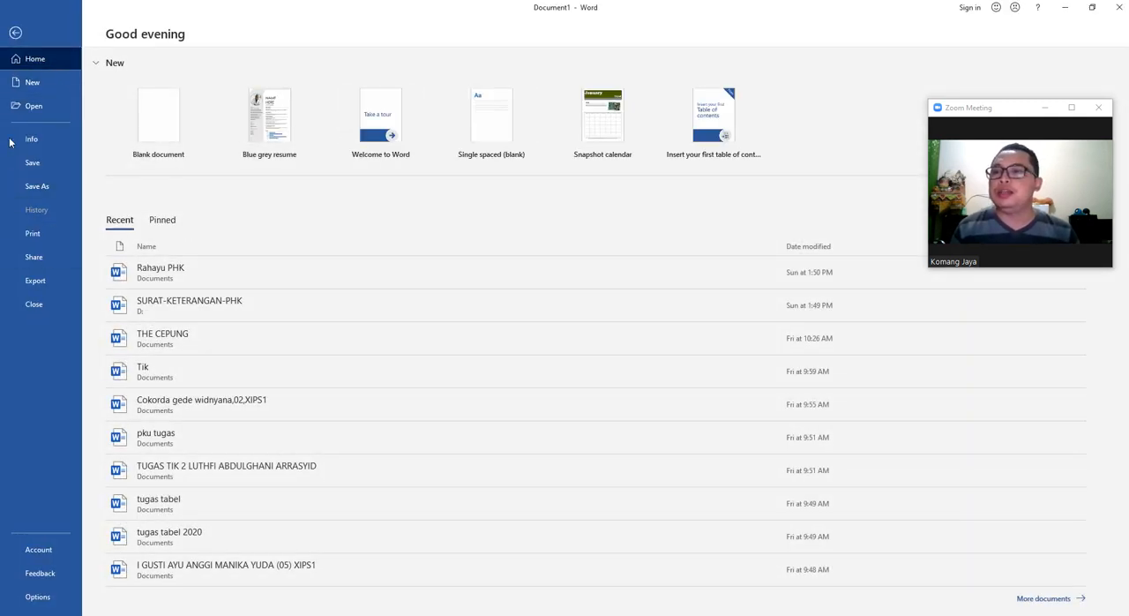
{"action": "left_click", "coordinate": [44, 597]}
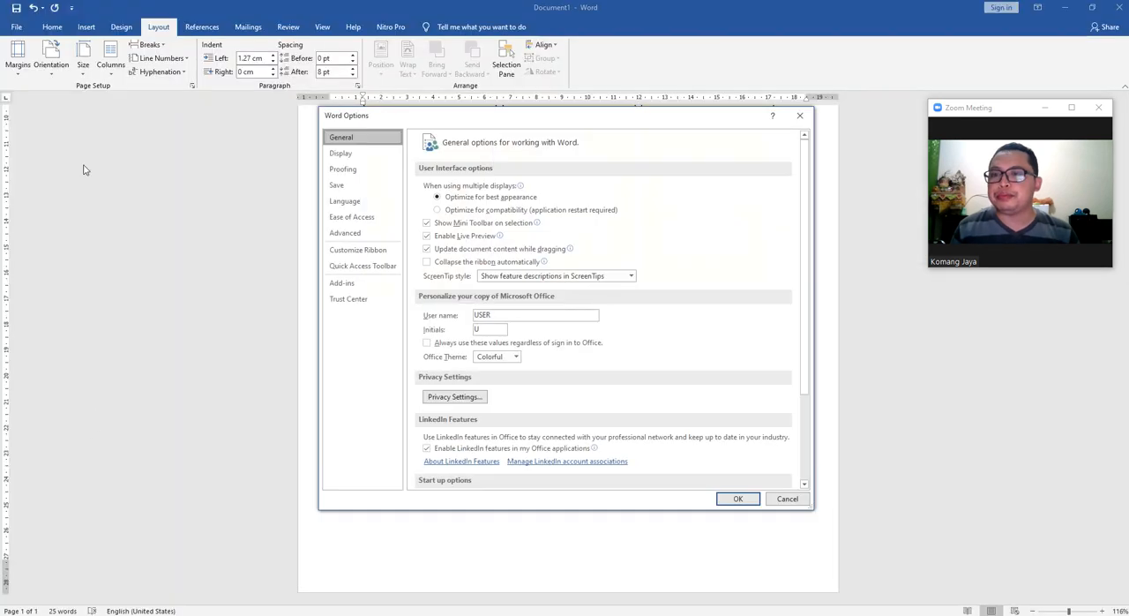
{"action": "scroll", "coordinate": [738, 375], "scroll_direction": "down", "scroll_amount": 3}
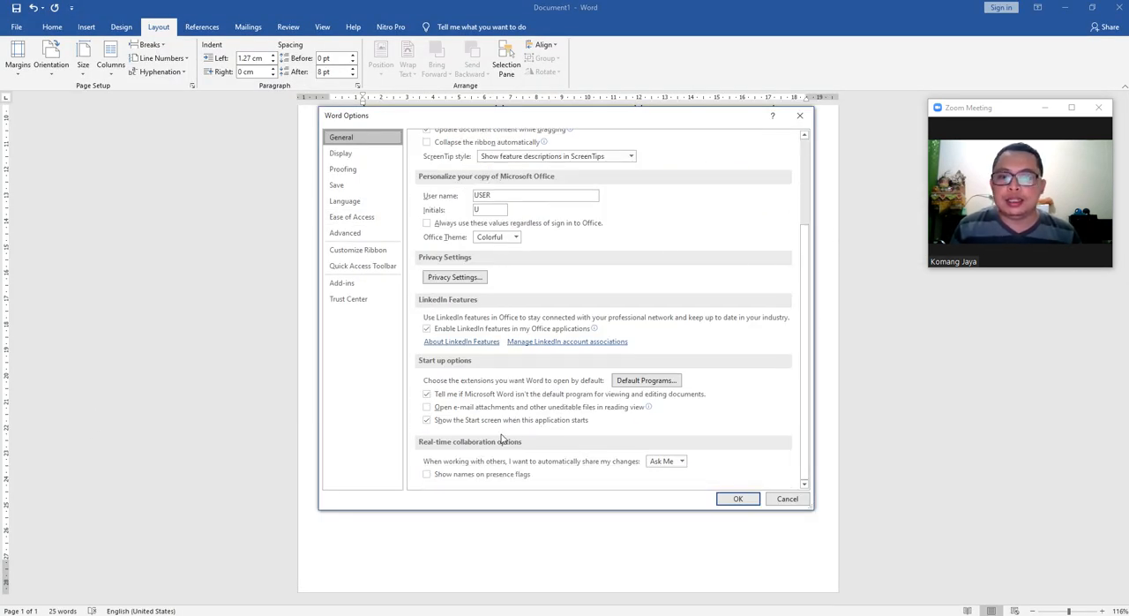
{"action": "left_click", "coordinate": [344, 233]}
{"action": "left_click_drag", "start_coordinate": [804, 201], "coordinate": [785, 321]}
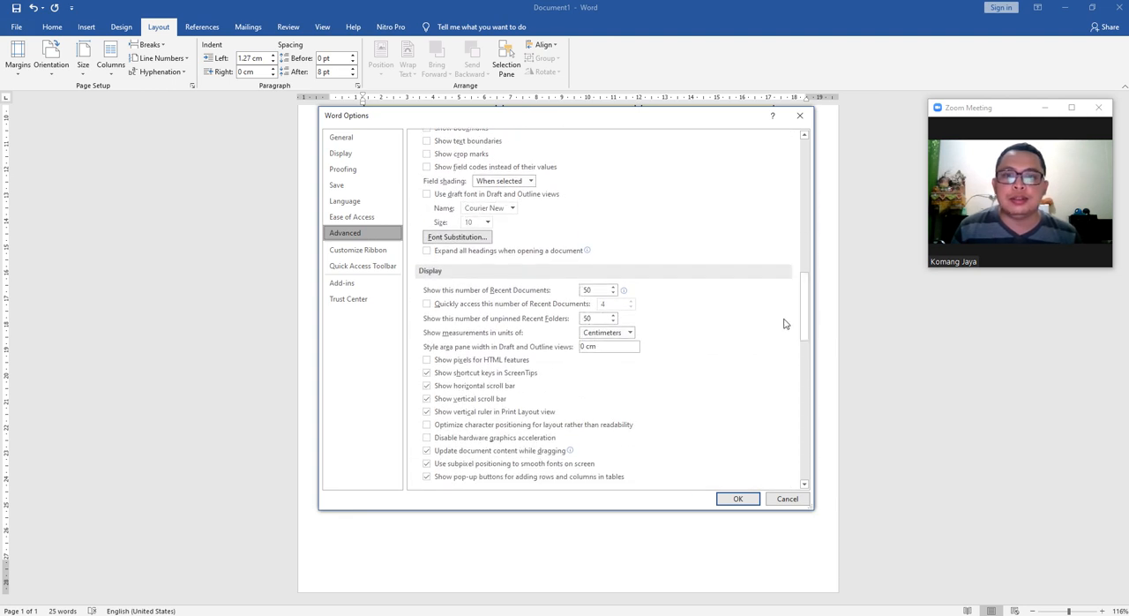
{"action": "left_click", "coordinate": [616, 337]}
{"action": "left_click", "coordinate": [607, 344]}
{"action": "left_click", "coordinate": [735, 499]}
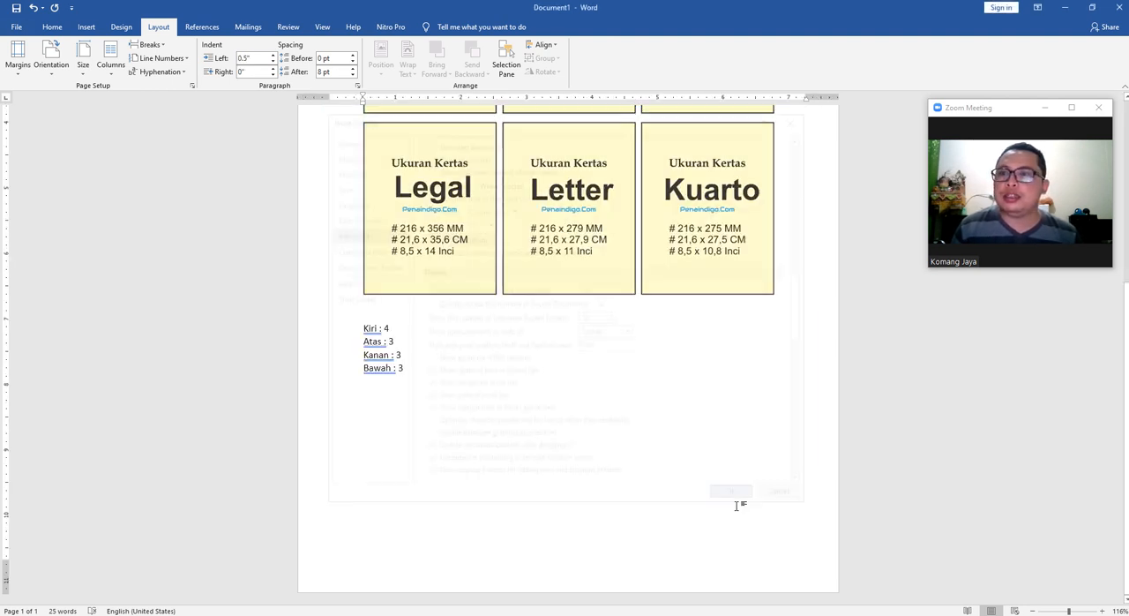
Check the preset margins and the custom margin fields in inches, then close the settings without changes.
{"action": "left_click", "coordinate": [18, 54]}
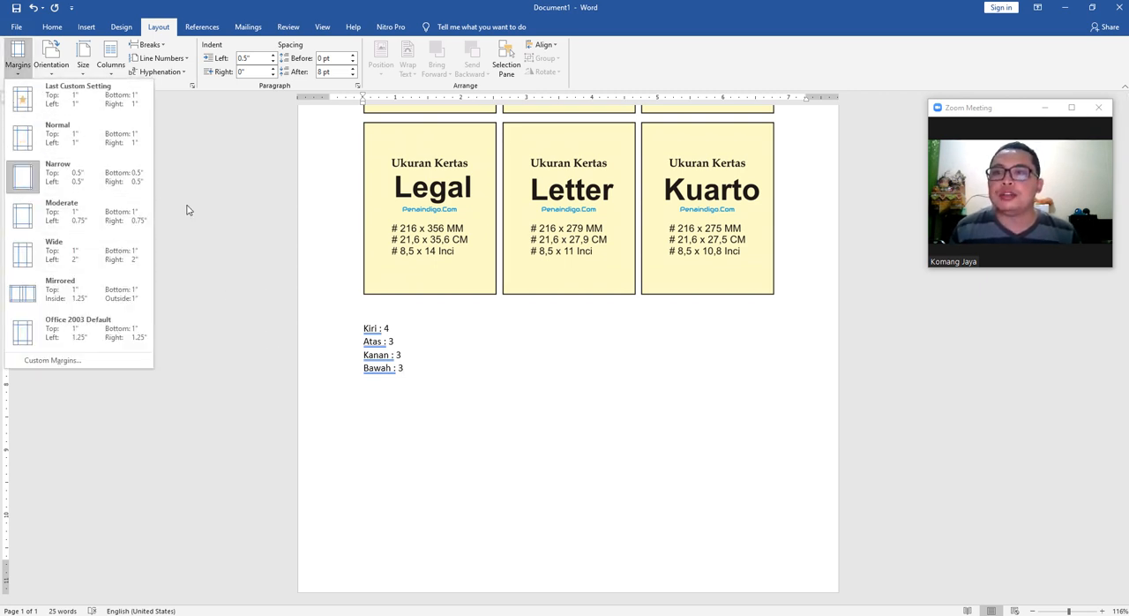
{"action": "left_click", "coordinate": [224, 208]}
{"action": "left_click", "coordinate": [18, 55]}
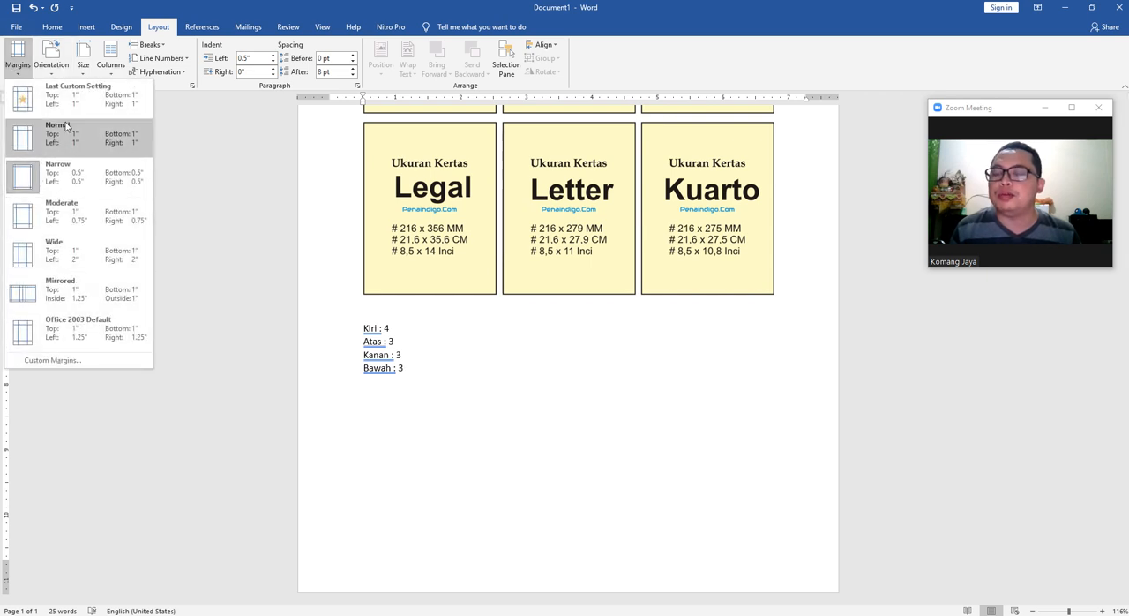
{"action": "left_click", "coordinate": [55, 360]}
{"action": "key", "text": "Tab"}
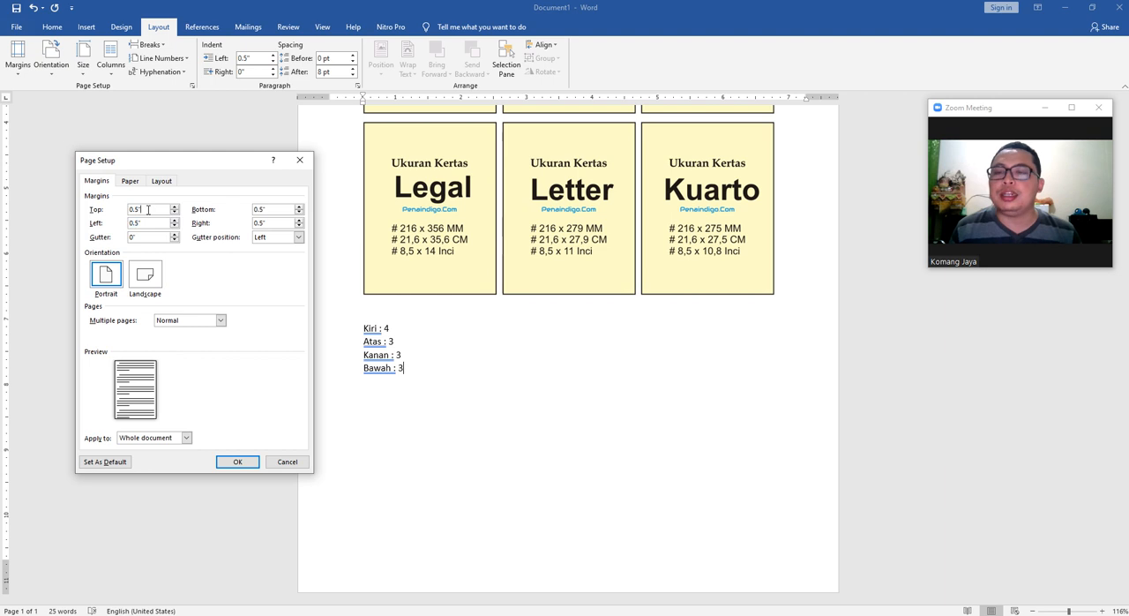
{"action": "key", "text": "Tab"}
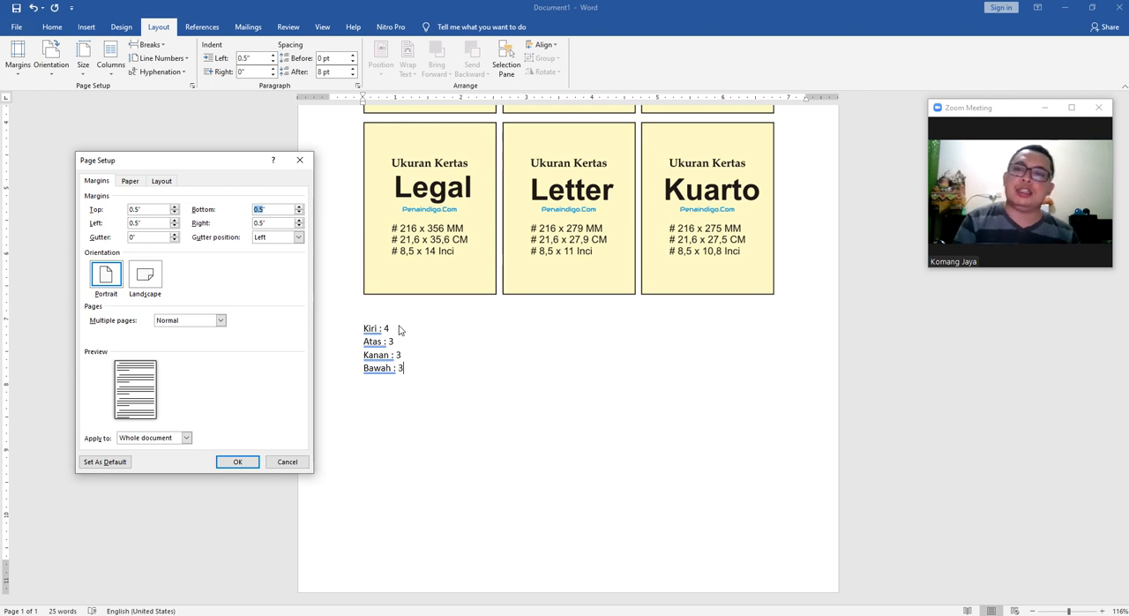
{"action": "left_click", "coordinate": [299, 159]}
Set the measurement units to Centimeters in the advanced display options and apply the change.
{"action": "left_click", "coordinate": [16, 27]}
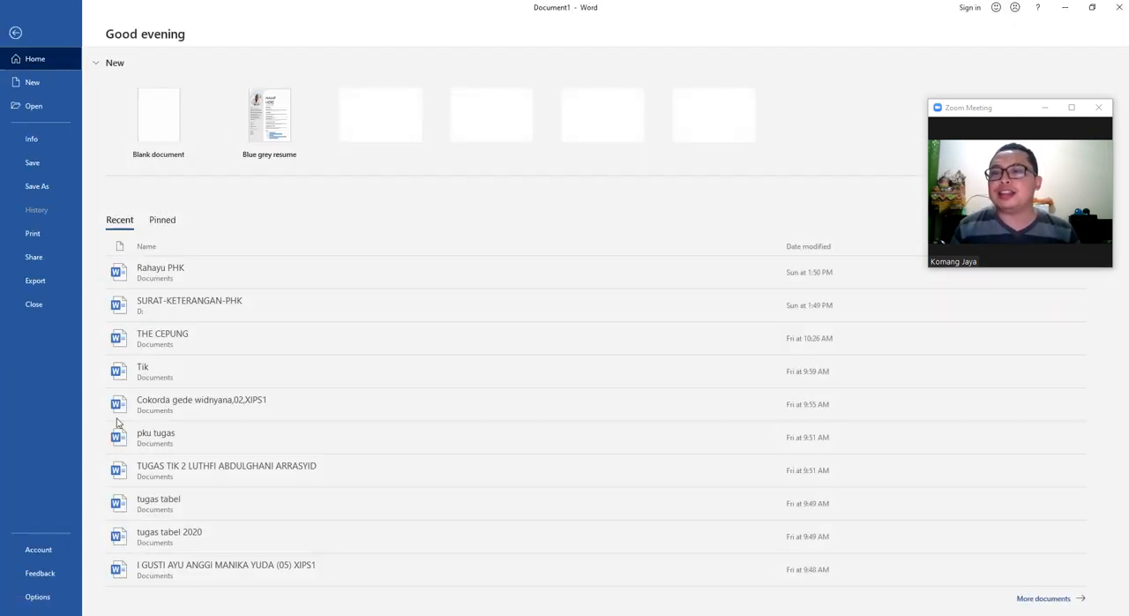
{"action": "left_click", "coordinate": [61, 548]}
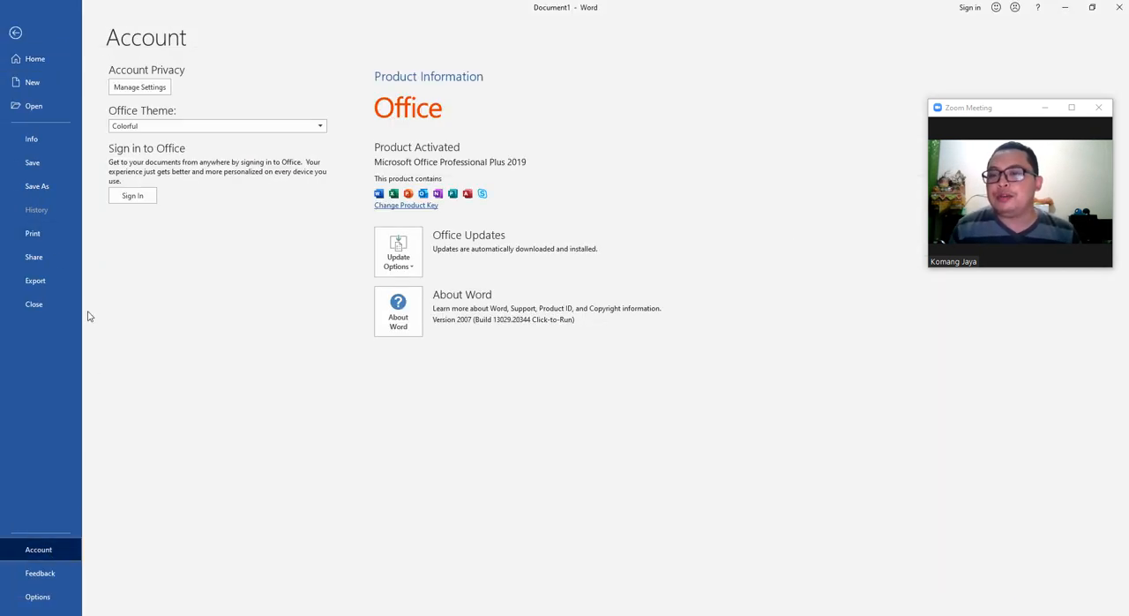
{"action": "left_click", "coordinate": [41, 597]}
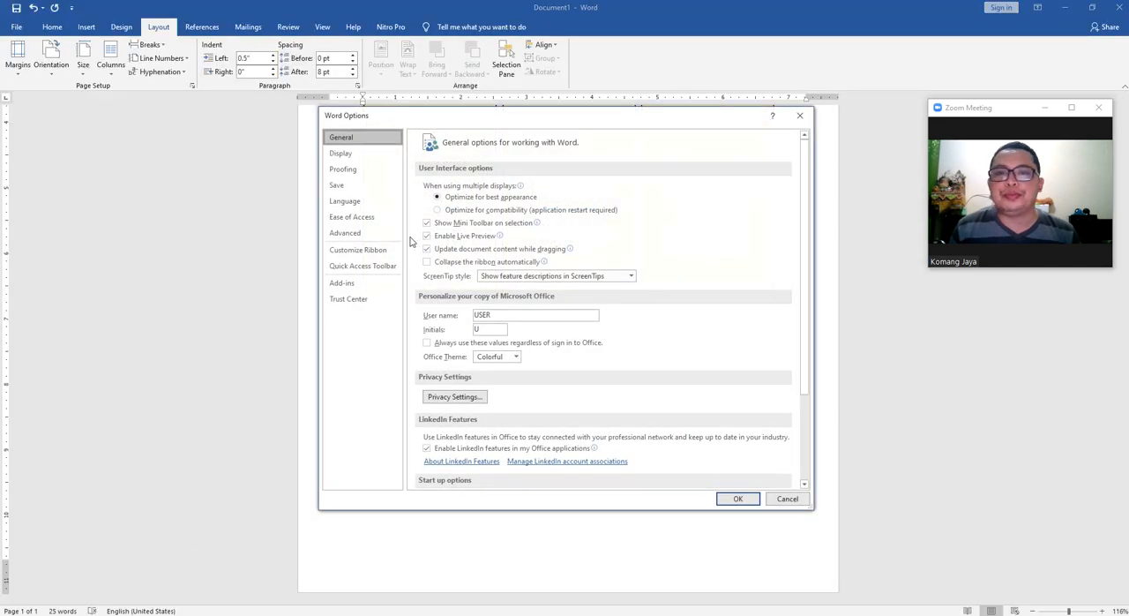
{"action": "left_click", "coordinate": [371, 233]}
{"action": "left_click_drag", "start_coordinate": [810, 175], "coordinate": [809, 342]}
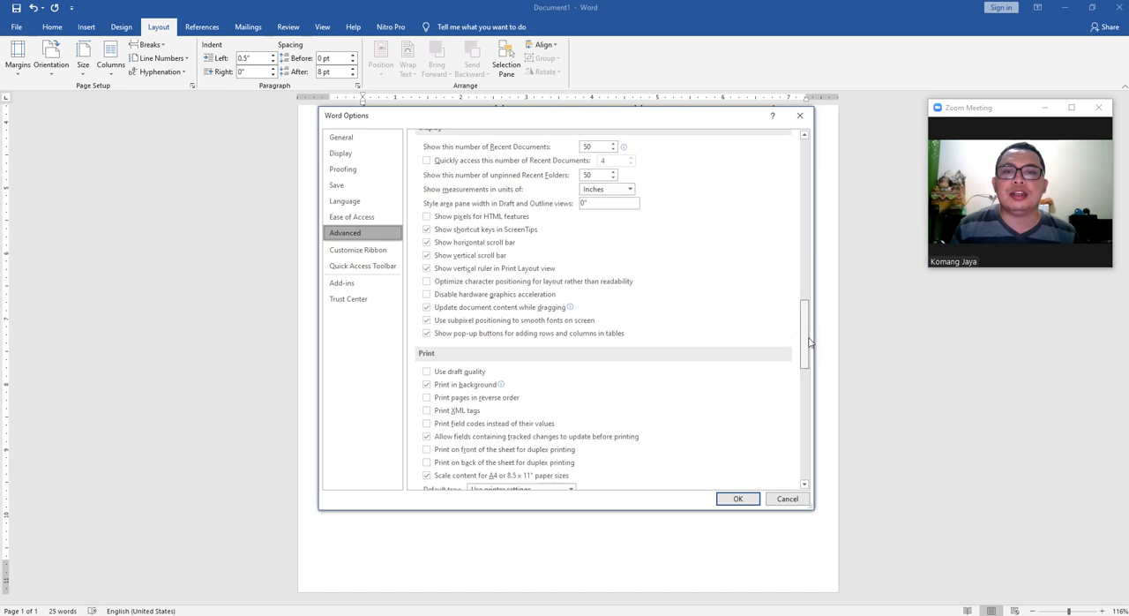
{"action": "left_click", "coordinate": [607, 191]}
{"action": "left_click", "coordinate": [611, 215]}
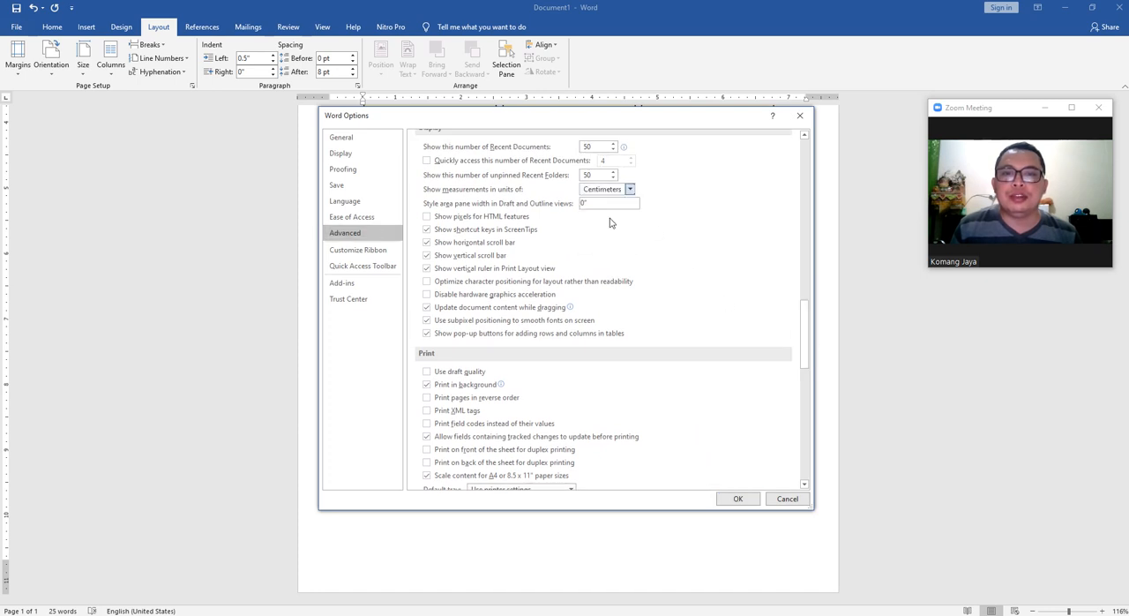
{"action": "left_click", "coordinate": [735, 497]}
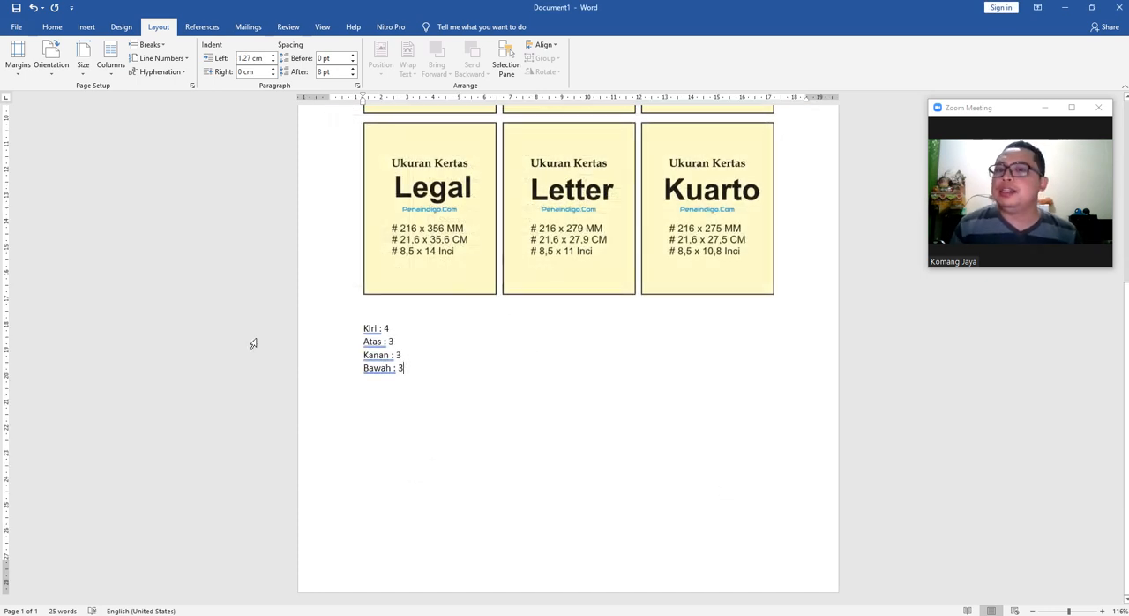
Check that the preset and custom margin values use centimetres, then close Page Setup without changes.
{"action": "scroll", "coordinate": [93, 164], "scroll_direction": "up", "scroll_amount": 5}
{"action": "left_click", "coordinate": [18, 55]}
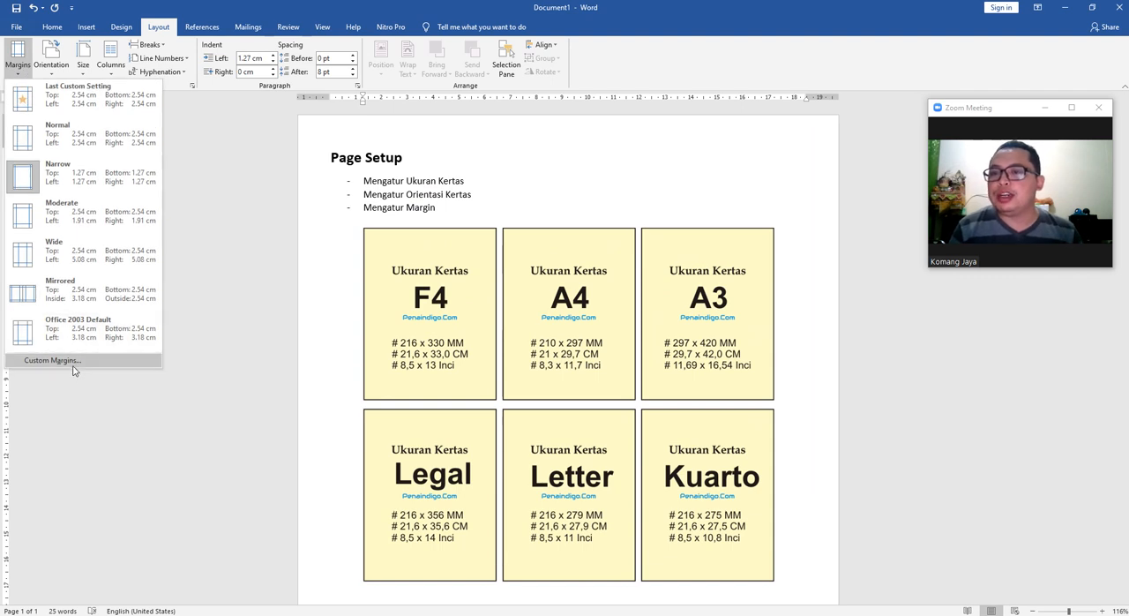
{"action": "left_click", "coordinate": [74, 367]}
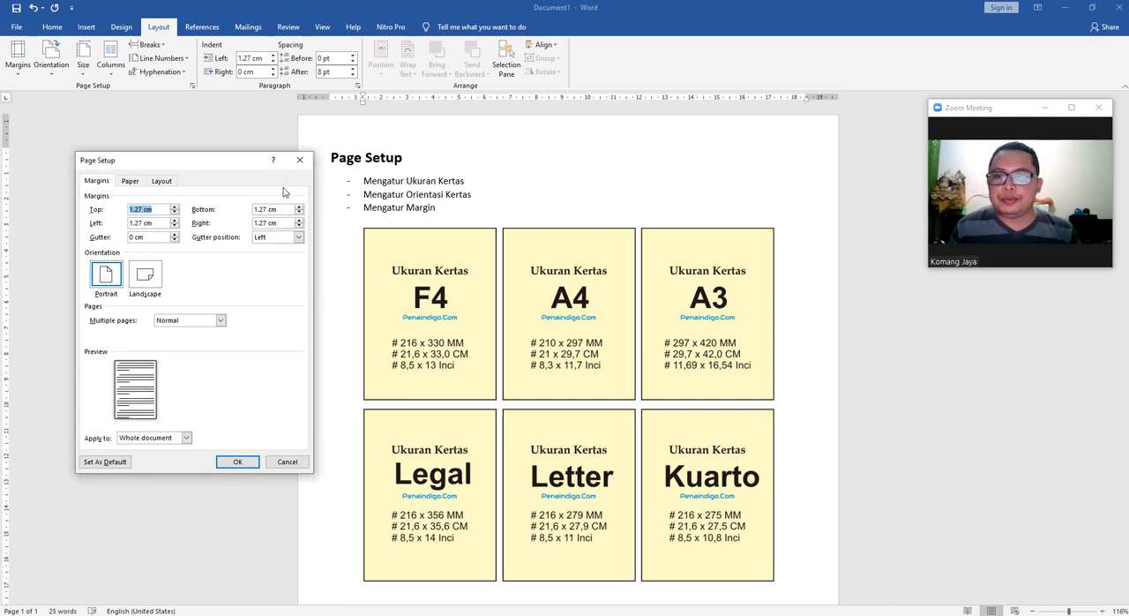
{"action": "left_click", "coordinate": [299, 162]}
In the custom margin settings, set the top margin to 3 cm and the left margin to 4 cm.
{"action": "scroll", "coordinate": [459, 287], "scroll_direction": "down", "scroll_amount": 4}
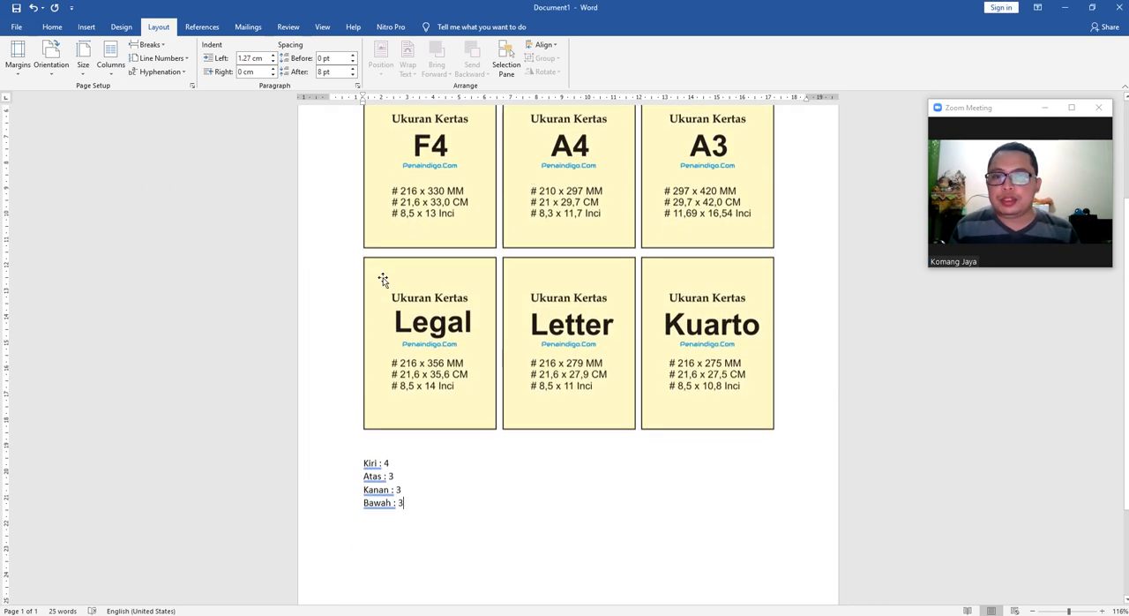
{"action": "left_click", "coordinate": [25, 69]}
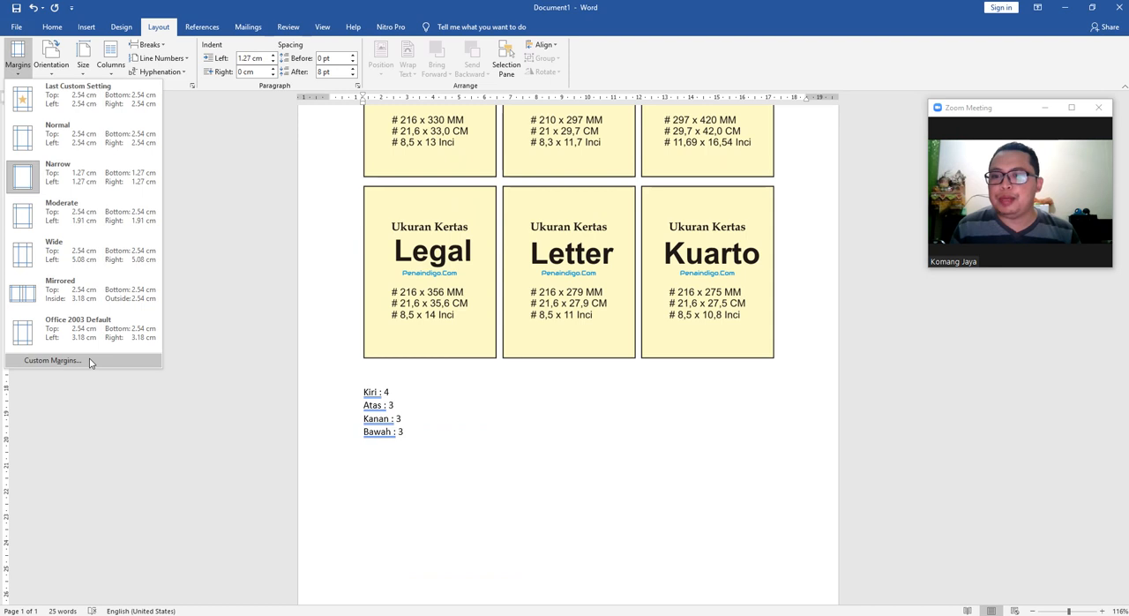
{"action": "left_click", "coordinate": [88, 362]}
{"action": "left_click_drag", "start_coordinate": [213, 168], "coordinate": [198, 138]}
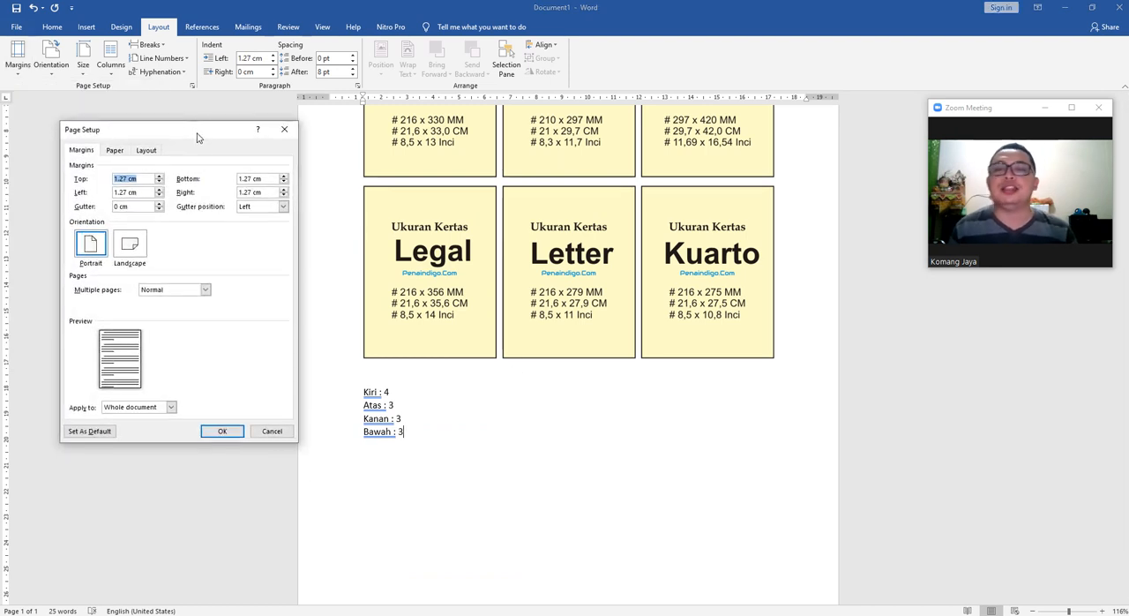
{"action": "left_click", "coordinate": [132, 179]}
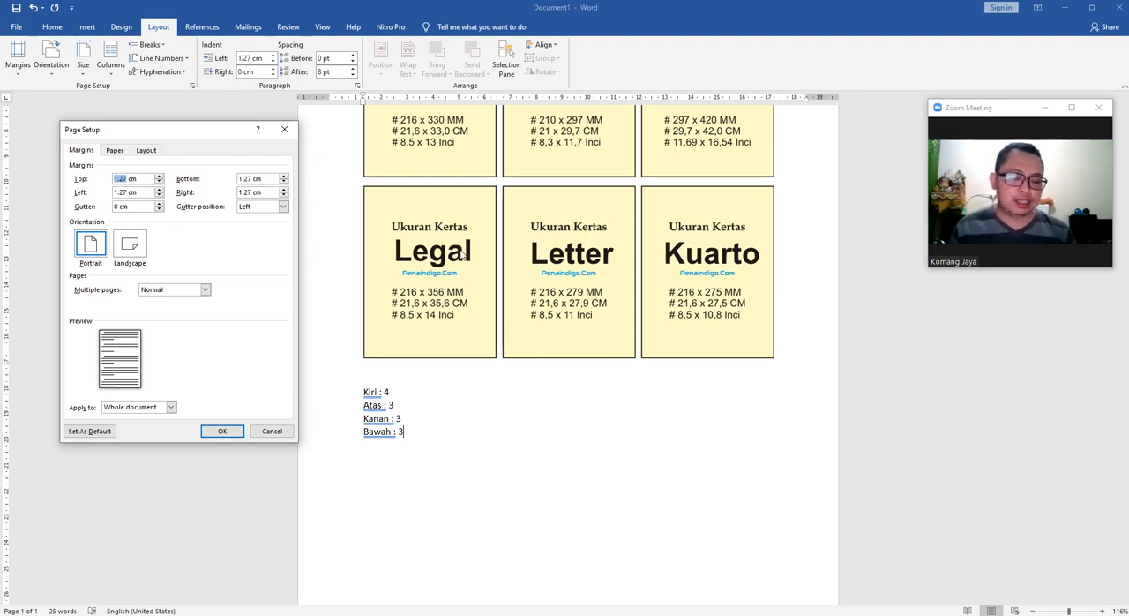
{"action": "type", "text": "3"}
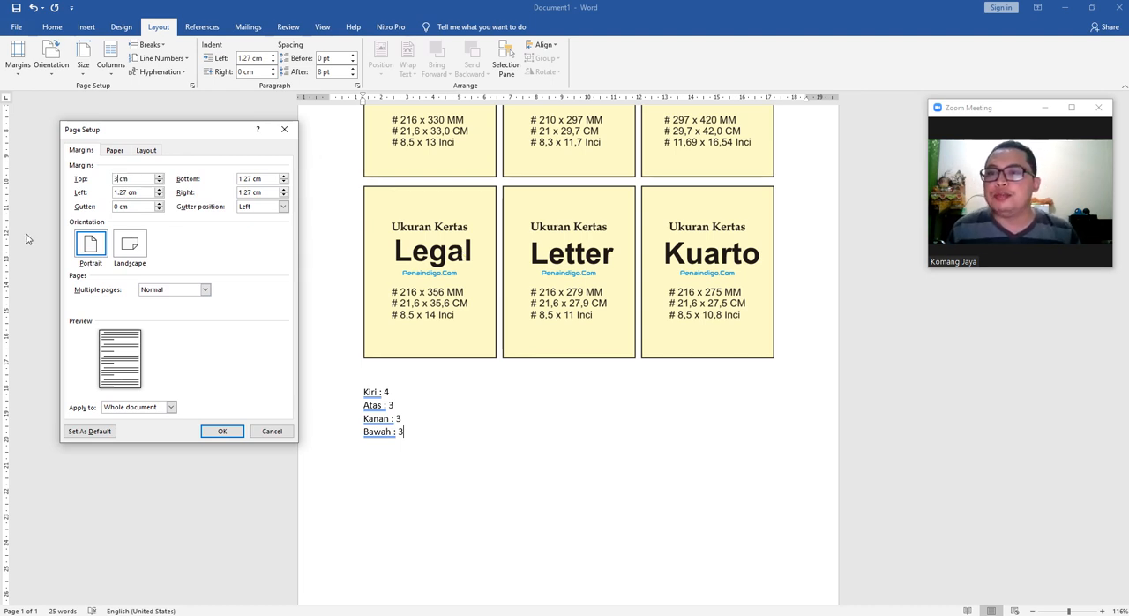
{"action": "double_click", "coordinate": [126, 191]}
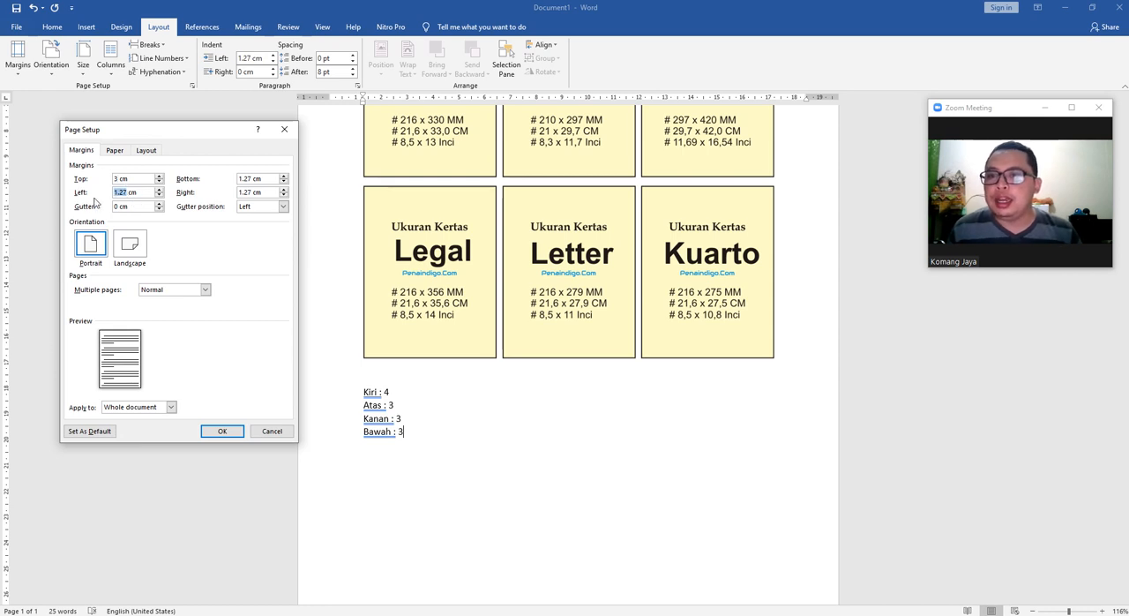
{"action": "type", "text": "4"}
Set the bottom and right margins to 3 cm, keep the gutter position at Left, and apply the margins to the whole document.
{"action": "double_click", "coordinate": [247, 178]}
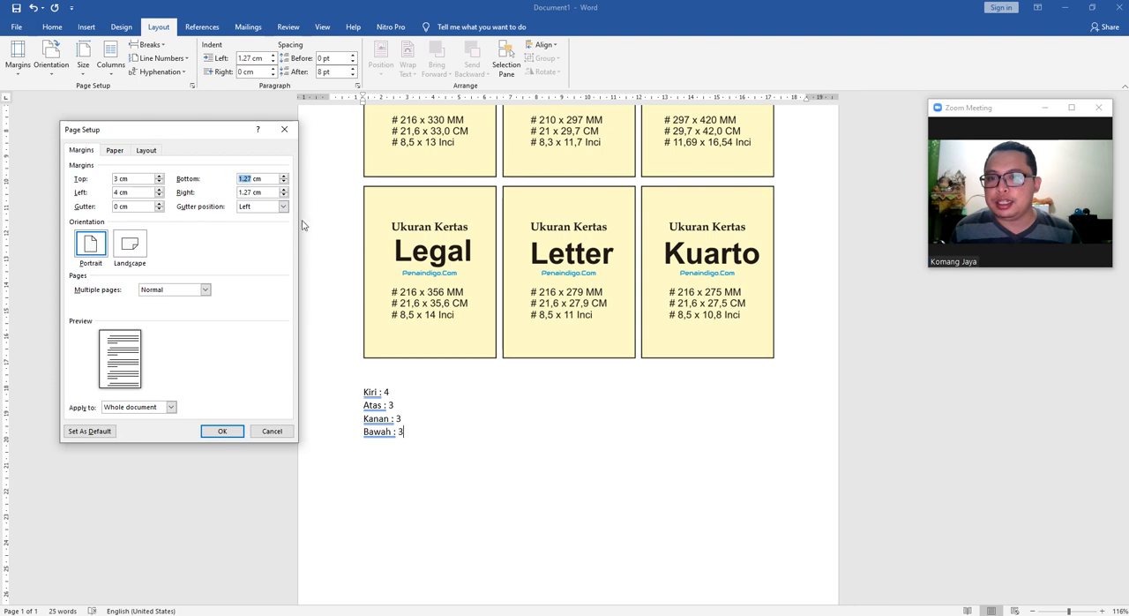
{"action": "type", "text": "3"}
{"action": "type", "text": "3"}
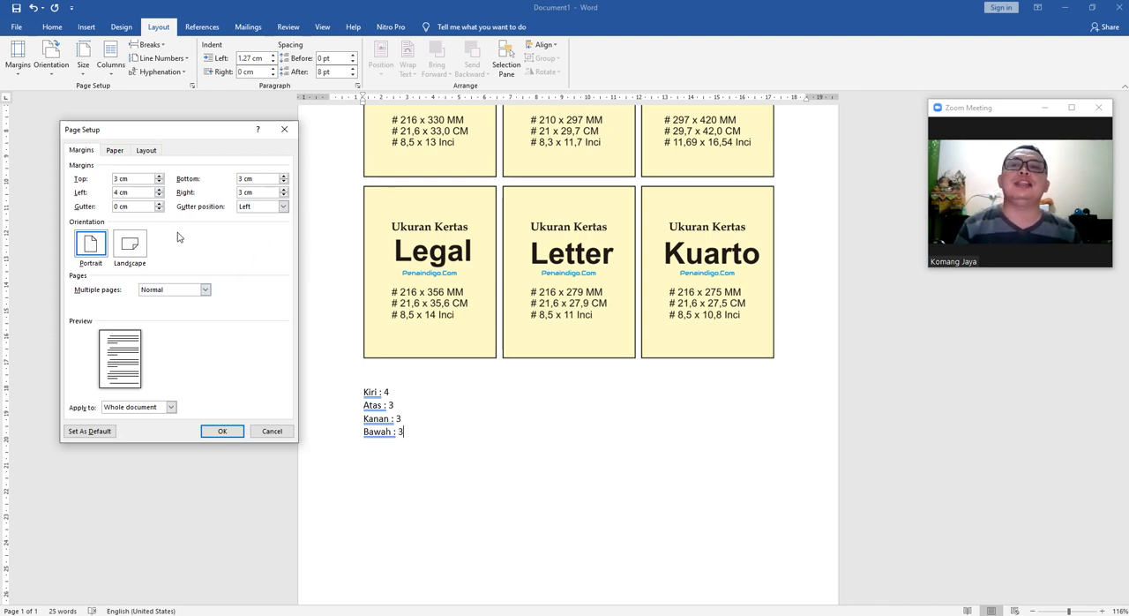
{"action": "left_click", "coordinate": [267, 208]}
{"action": "left_click", "coordinate": [267, 212]}
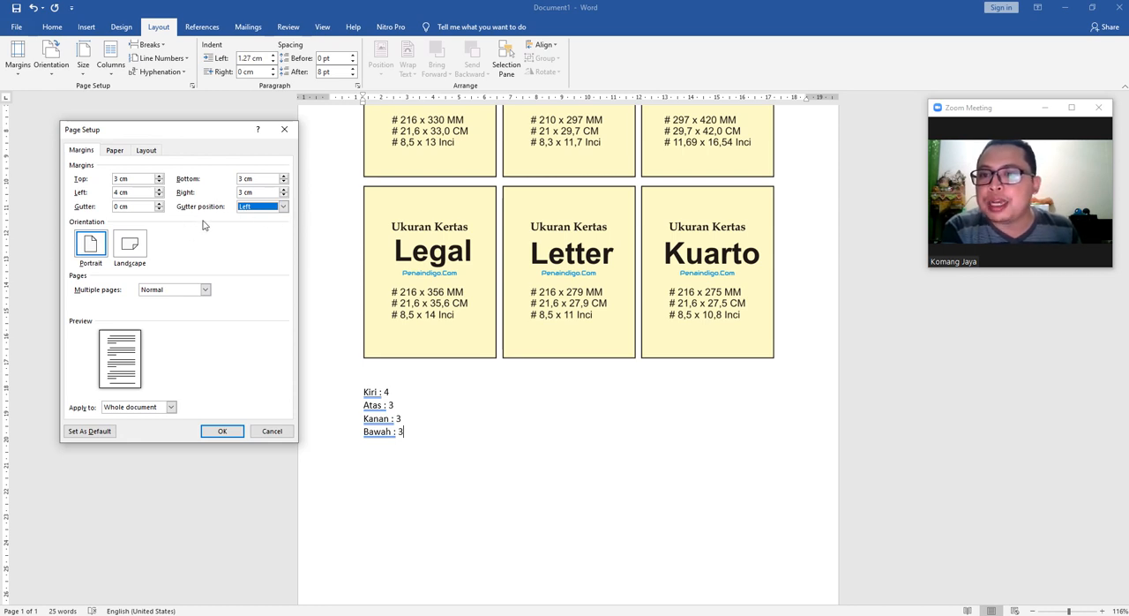
{"action": "left_click", "coordinate": [221, 431]}
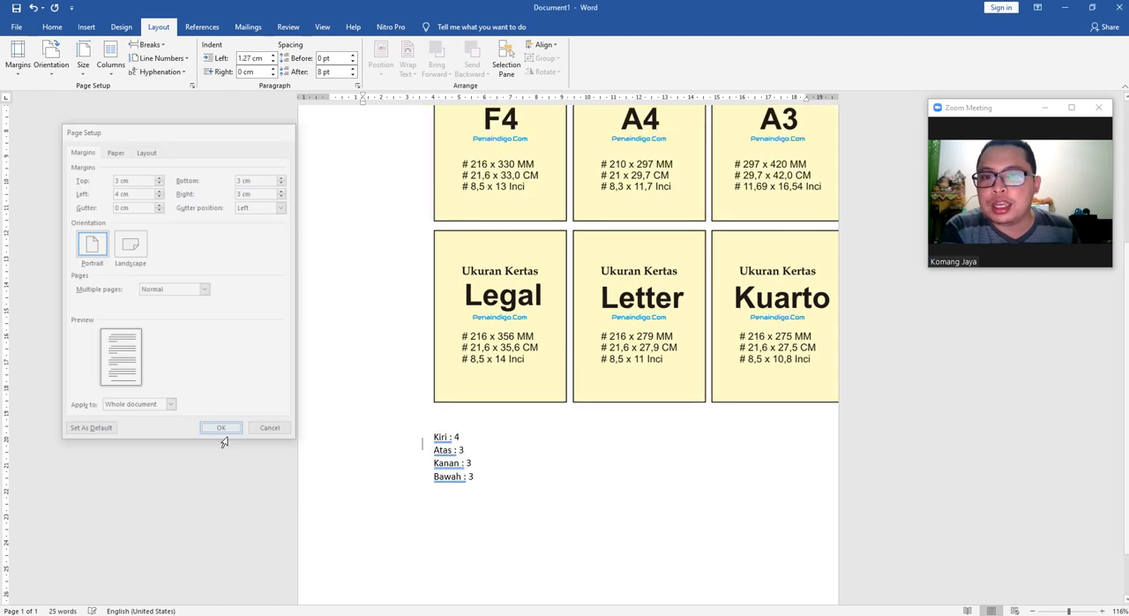
Check the new left and top margins around the Page Setup heading against the rulers.
{"action": "scroll", "coordinate": [524, 397], "scroll_direction": "up", "scroll_amount": 5}
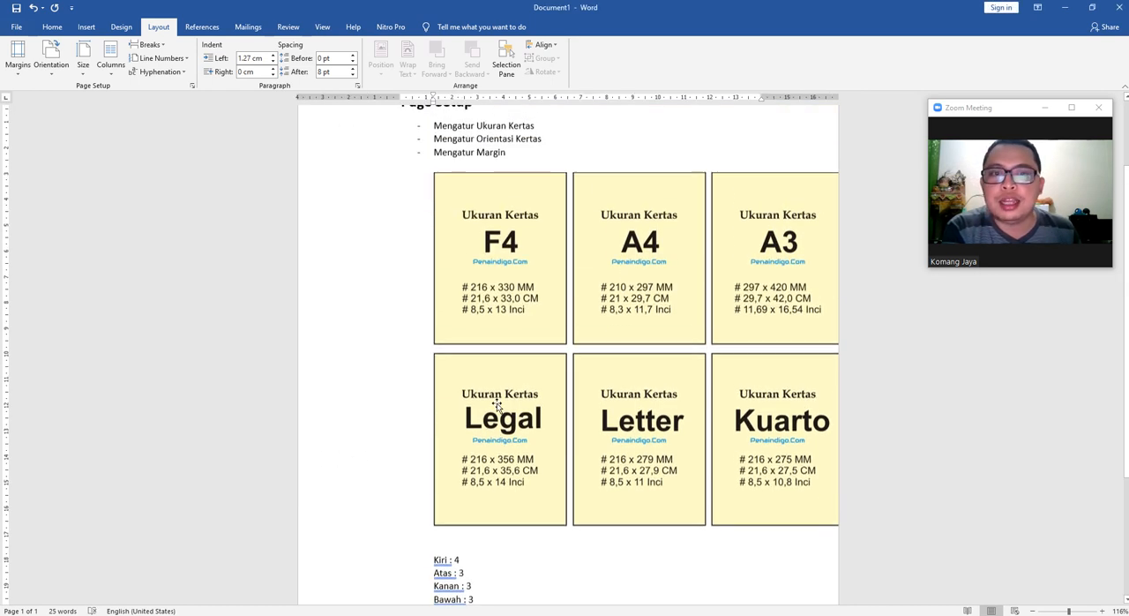
{"action": "left_click", "coordinate": [346, 256]}
{"action": "left_click", "coordinate": [342, 116]}
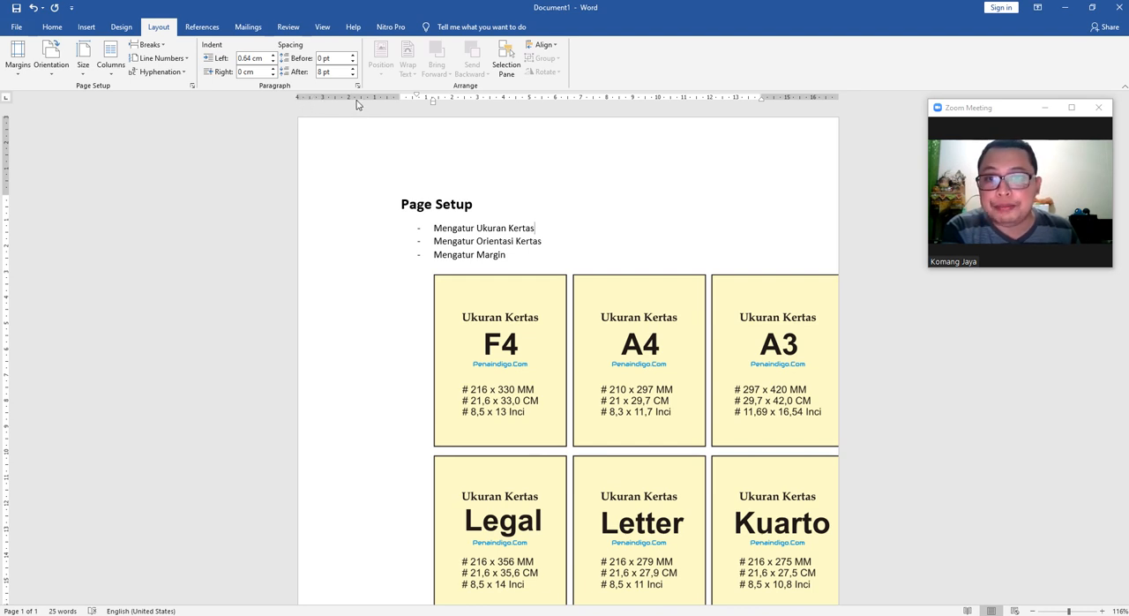
{"action": "left_click", "coordinate": [343, 203]}
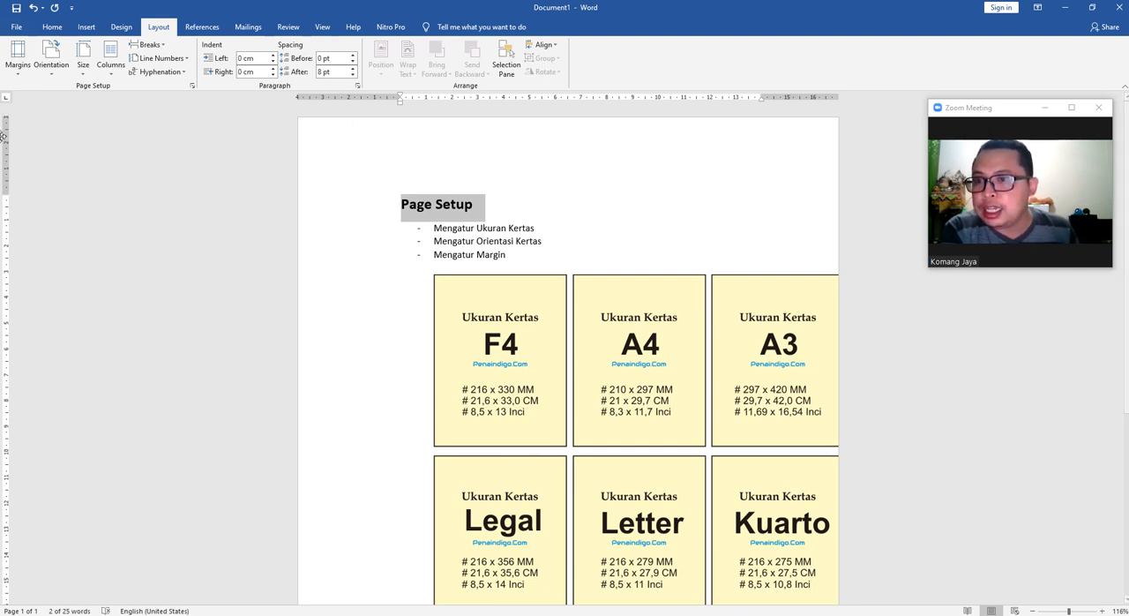
Check the right and bottom margins of the page against the rulers.
{"action": "scroll", "coordinate": [352, 322], "scroll_direction": "down", "scroll_amount": 1}
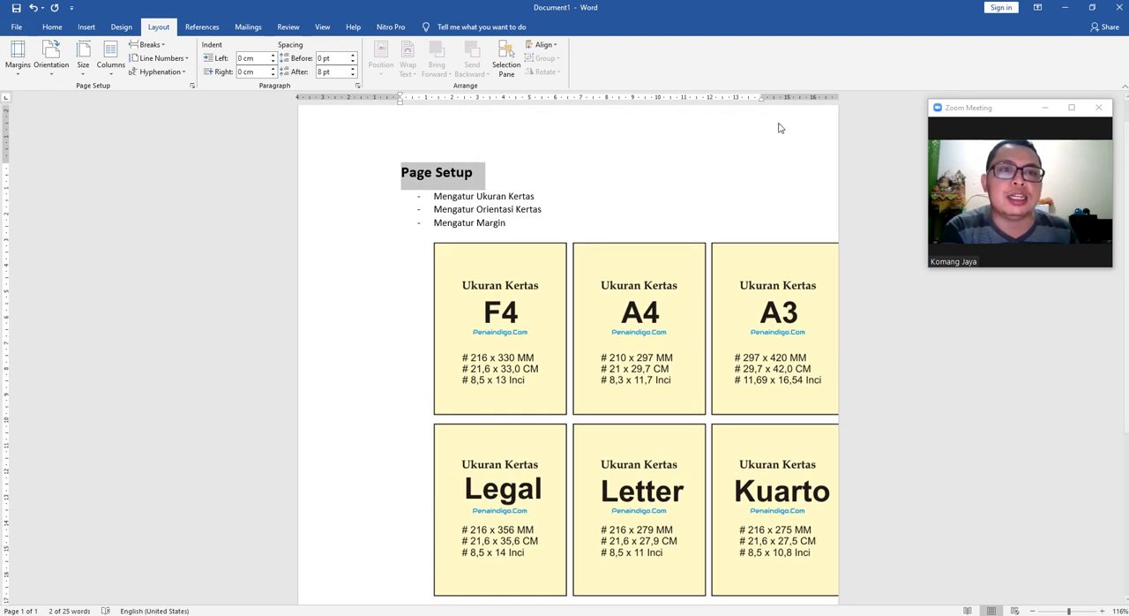
{"action": "scroll", "coordinate": [212, 279], "scroll_direction": "down", "scroll_amount": 8}
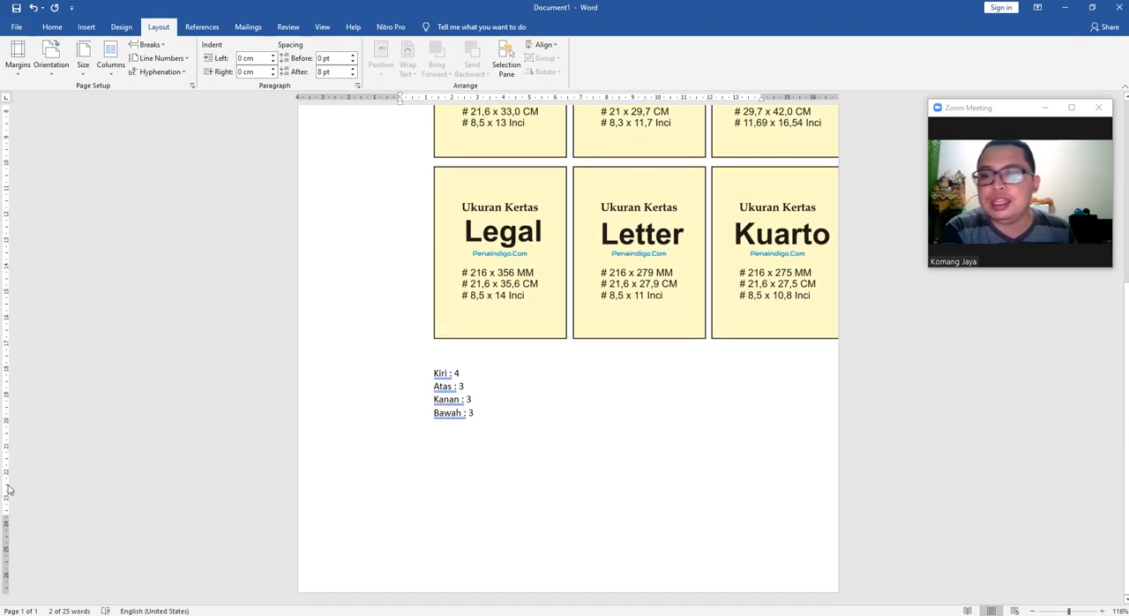
{"action": "scroll", "coordinate": [386, 479], "scroll_direction": "up", "scroll_amount": 9}
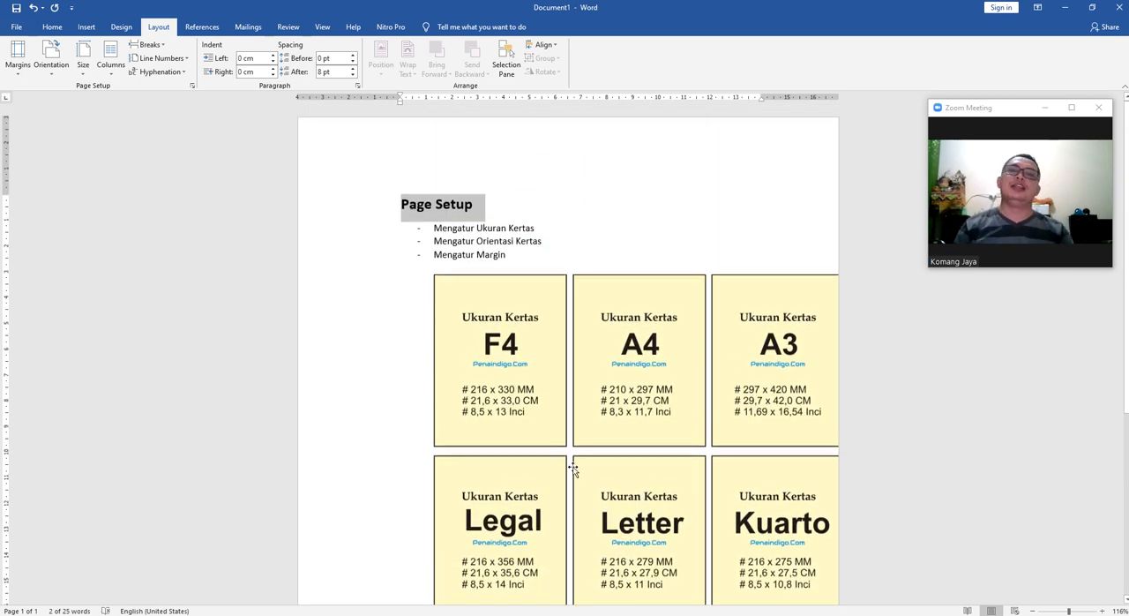
Undo the custom margins, look over the custom margin settings, and close Page Setup without changes.
{"action": "left_click", "coordinate": [623, 244]}
{"action": "scroll", "coordinate": [618, 317], "scroll_direction": "down", "scroll_amount": 4}
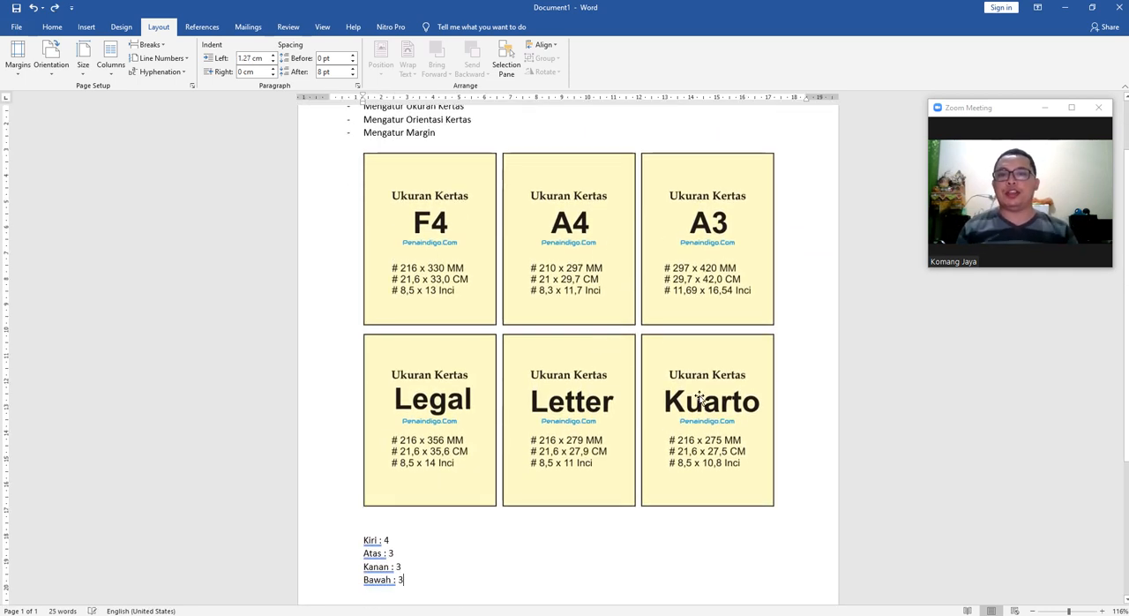
{"action": "left_click", "coordinate": [18, 57]}
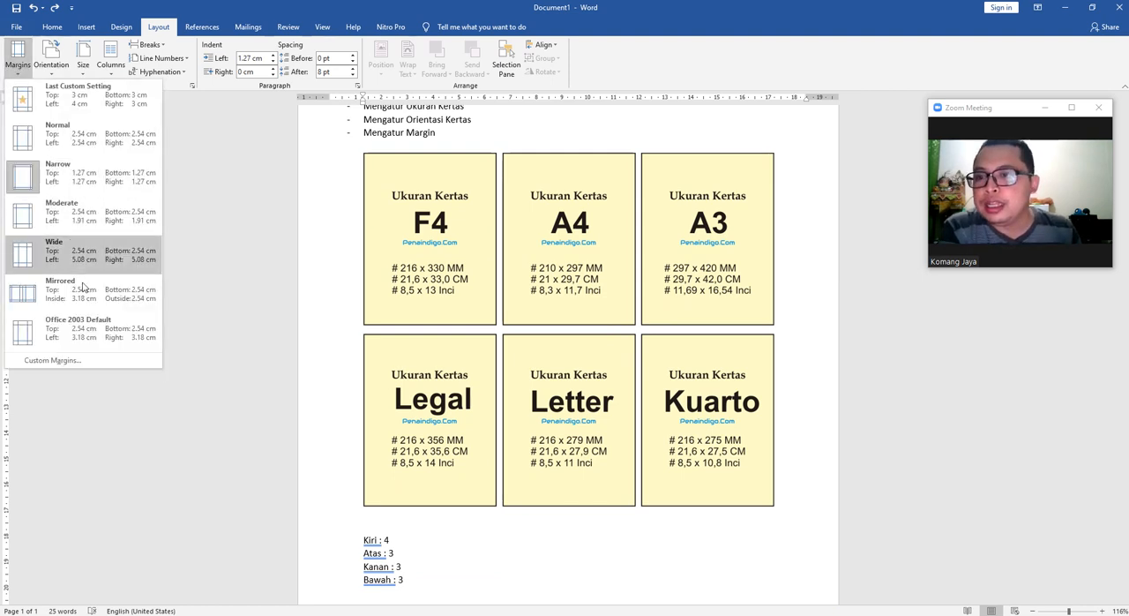
{"action": "left_click", "coordinate": [86, 365]}
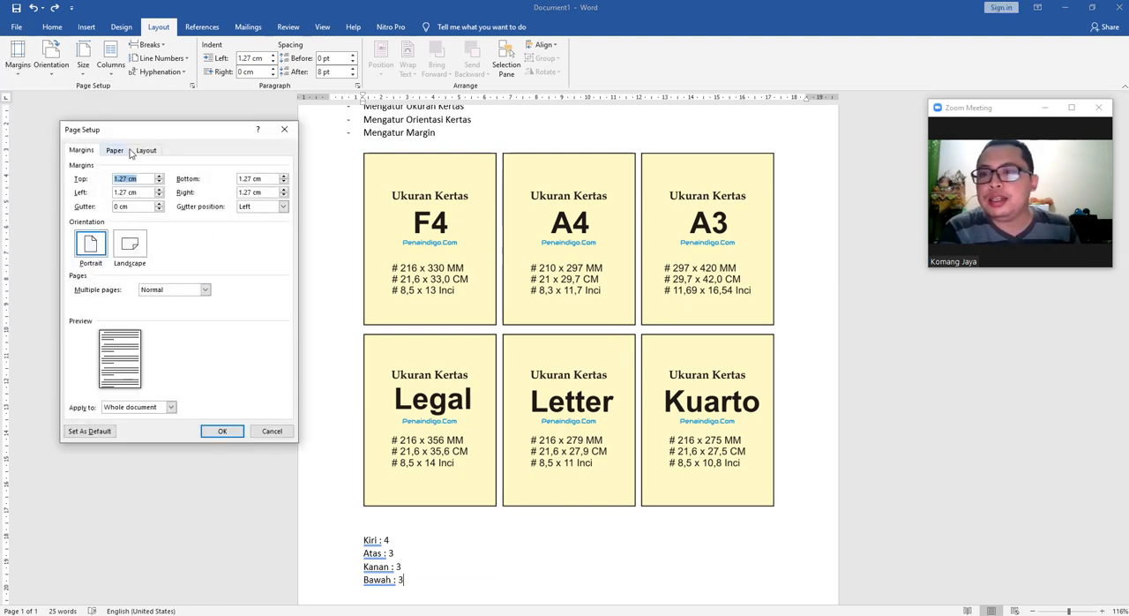
{"action": "left_click", "coordinate": [284, 130]}
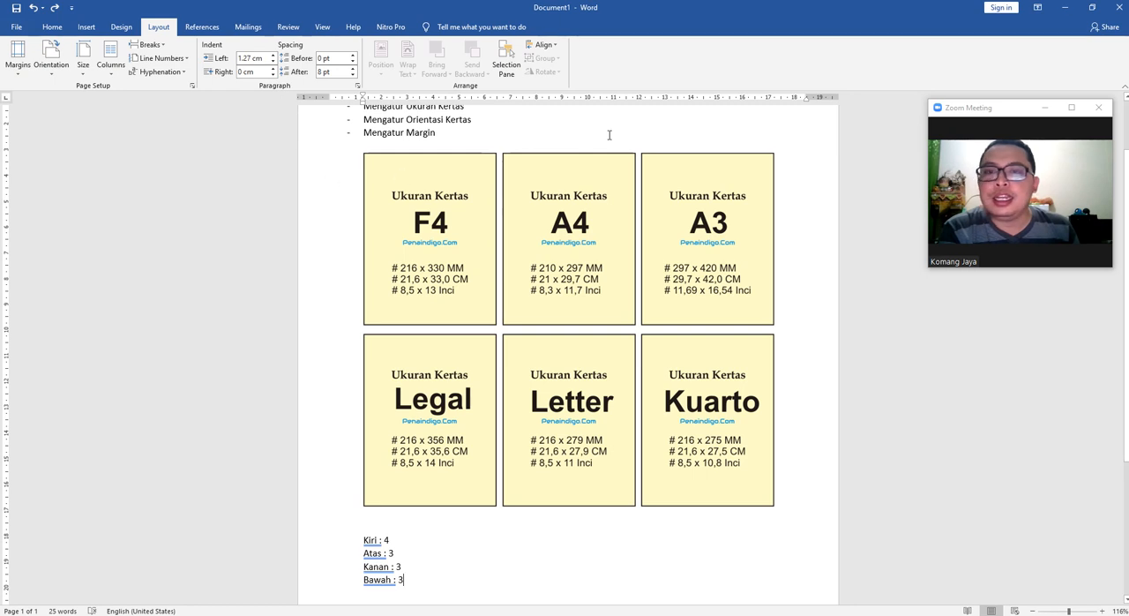
{"action": "scroll", "coordinate": [405, 194], "scroll_direction": "up", "scroll_amount": 2}
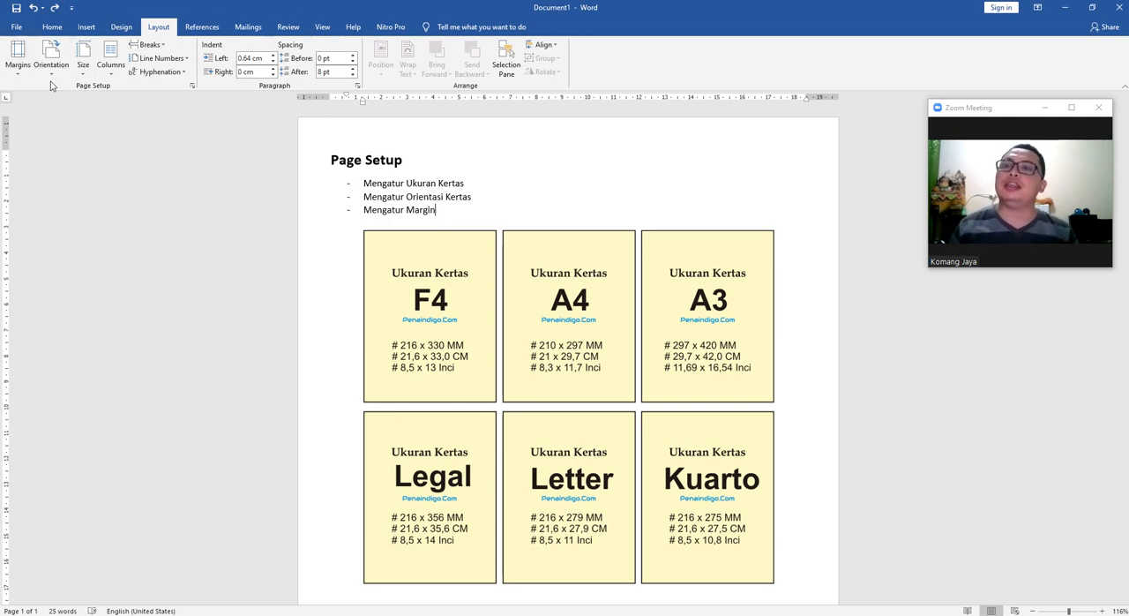
Review the available margin, orientation, paper size and column options without choosing any of them.
{"action": "left_click", "coordinate": [17, 54]}
{"action": "left_click", "coordinate": [51, 55]}
{"action": "left_click", "coordinate": [83, 55]}
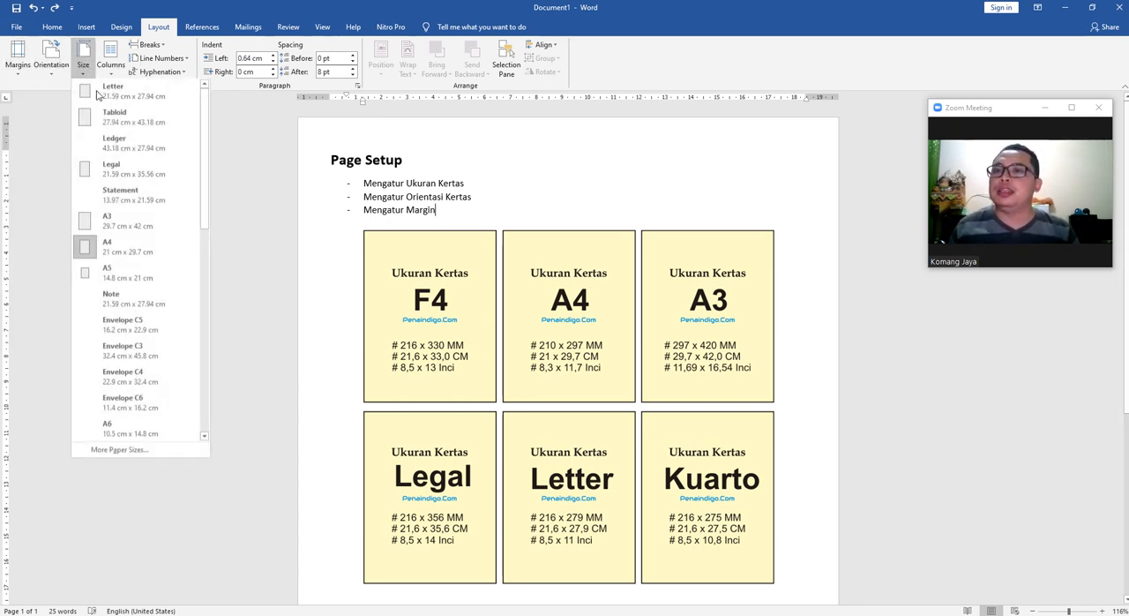
{"action": "left_click", "coordinate": [261, 192]}
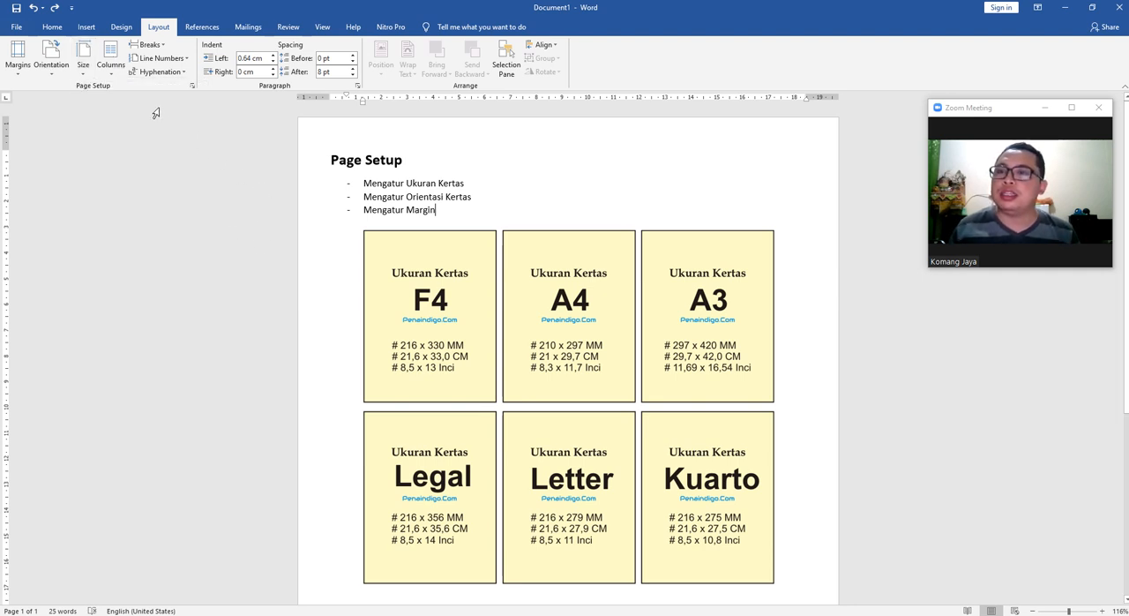
{"action": "left_click", "coordinate": [101, 65]}
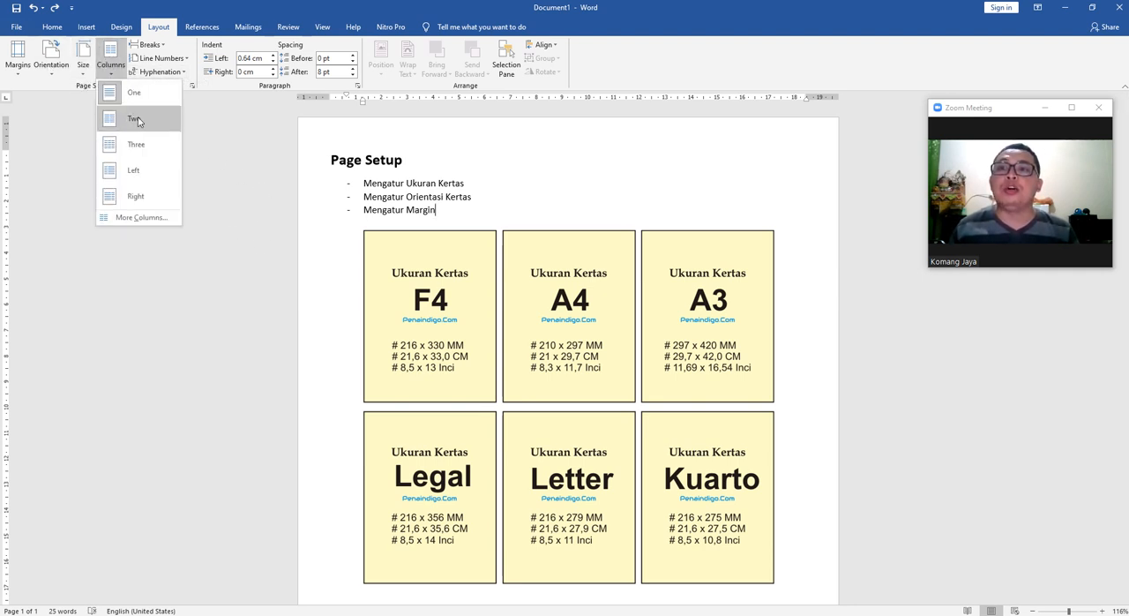
{"action": "left_click", "coordinate": [239, 171]}
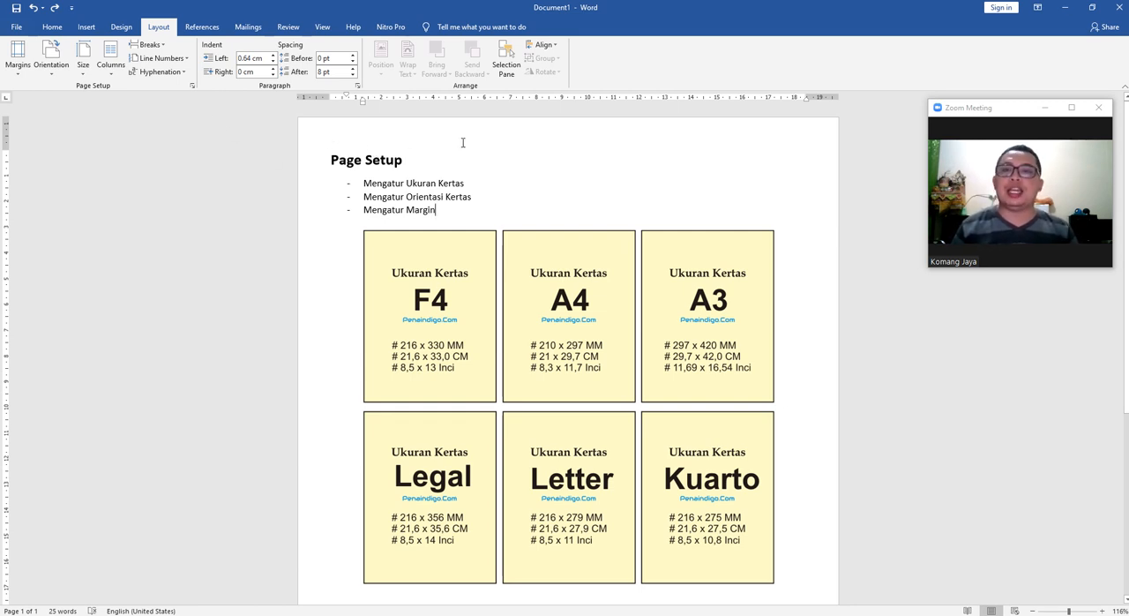
Open the full Page Setup dialog and move it over the middle of the document.
{"action": "left_click", "coordinate": [192, 87]}
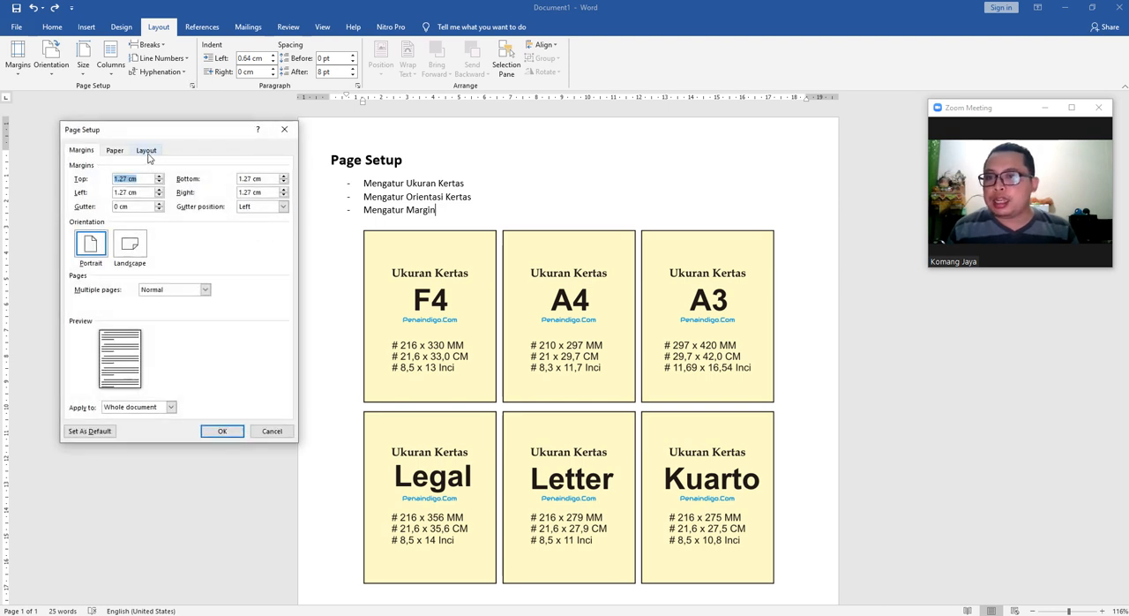
{"action": "left_click_drag", "start_coordinate": [160, 132], "coordinate": [248, 128]}
{"action": "left_click", "coordinate": [392, 128]}
{"action": "left_click", "coordinate": [372, 129]}
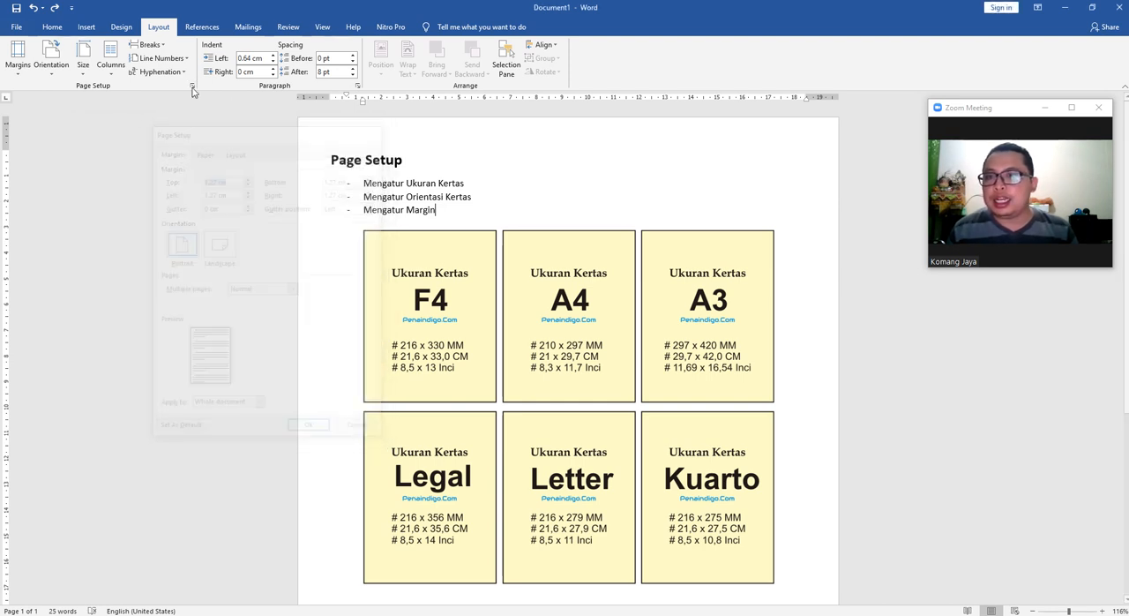
{"action": "left_click", "coordinate": [192, 86]}
{"action": "left_click_drag", "start_coordinate": [236, 129], "coordinate": [499, 128]}
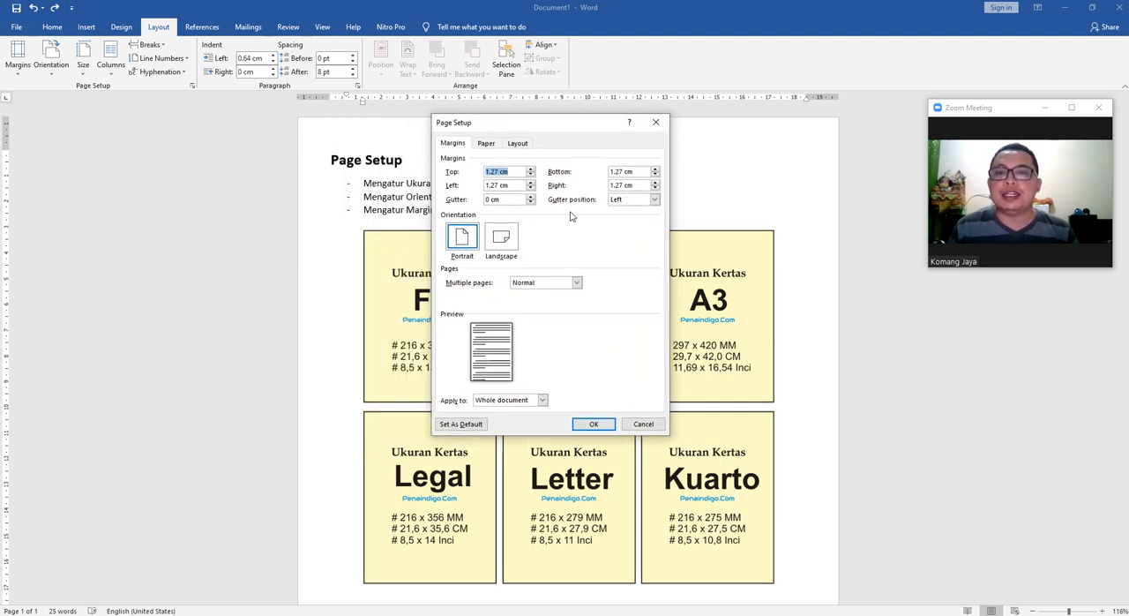
Compare the margin and orientation settings with the paper size and source settings in Page Setup.
{"action": "left_click", "coordinate": [486, 144]}
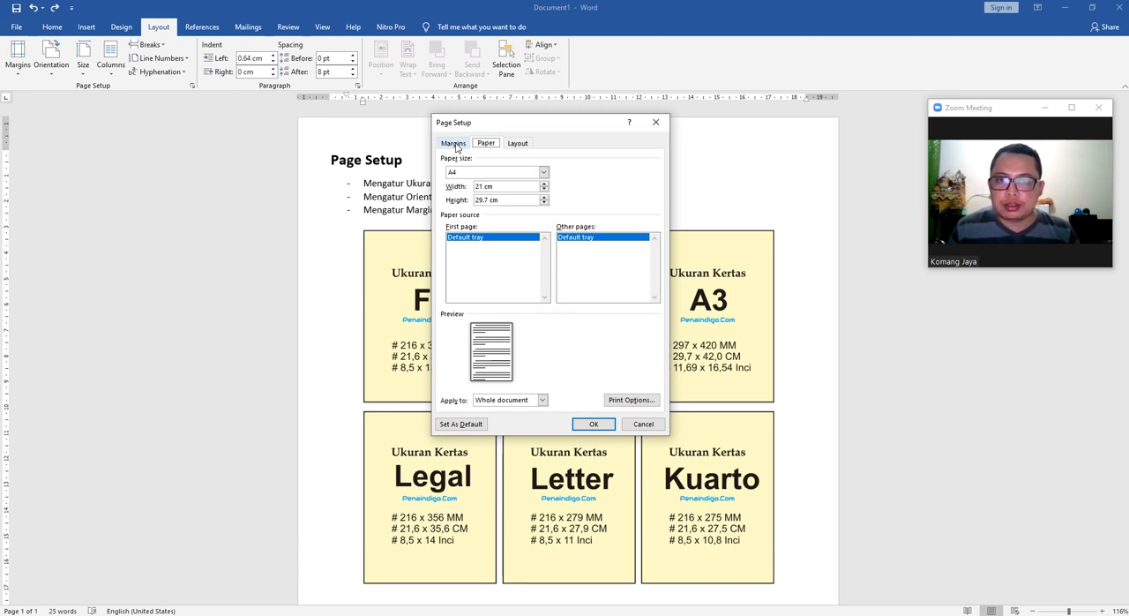
{"action": "left_click", "coordinate": [460, 145]}
{"action": "left_click", "coordinate": [486, 143]}
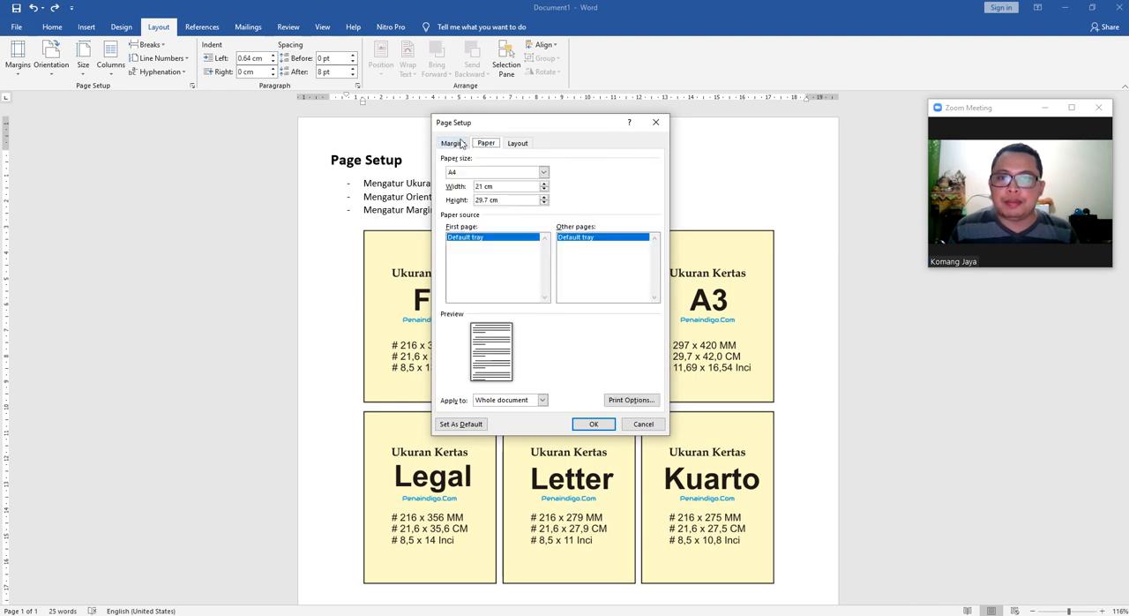
{"action": "left_click", "coordinate": [460, 144]}
{"action": "left_click", "coordinate": [484, 144]}
{"action": "left_click", "coordinate": [453, 146]}
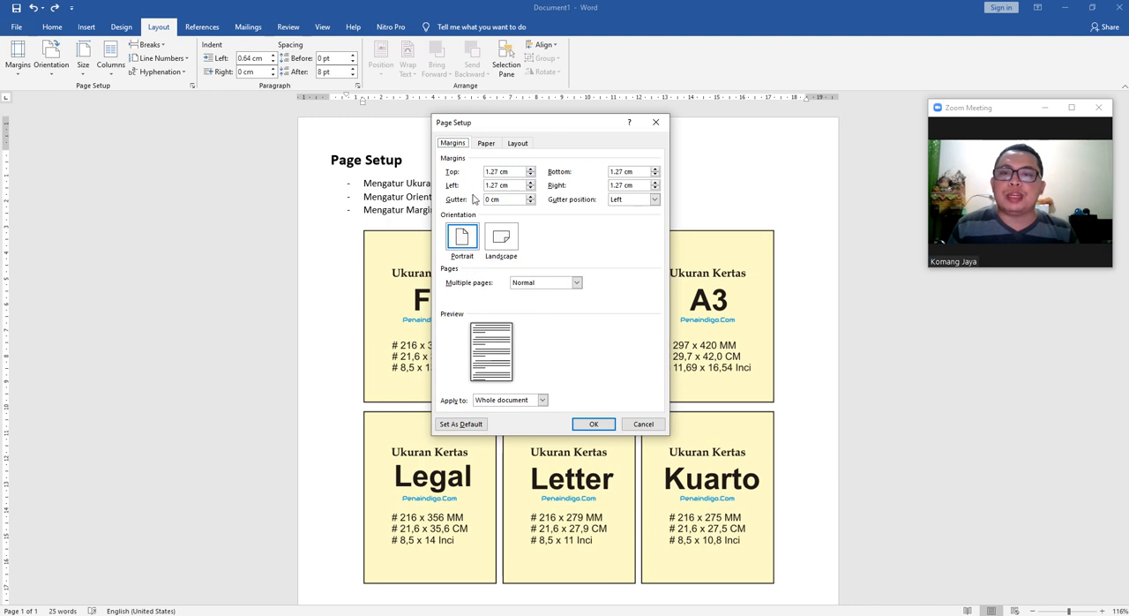
{"action": "left_click", "coordinate": [485, 144]}
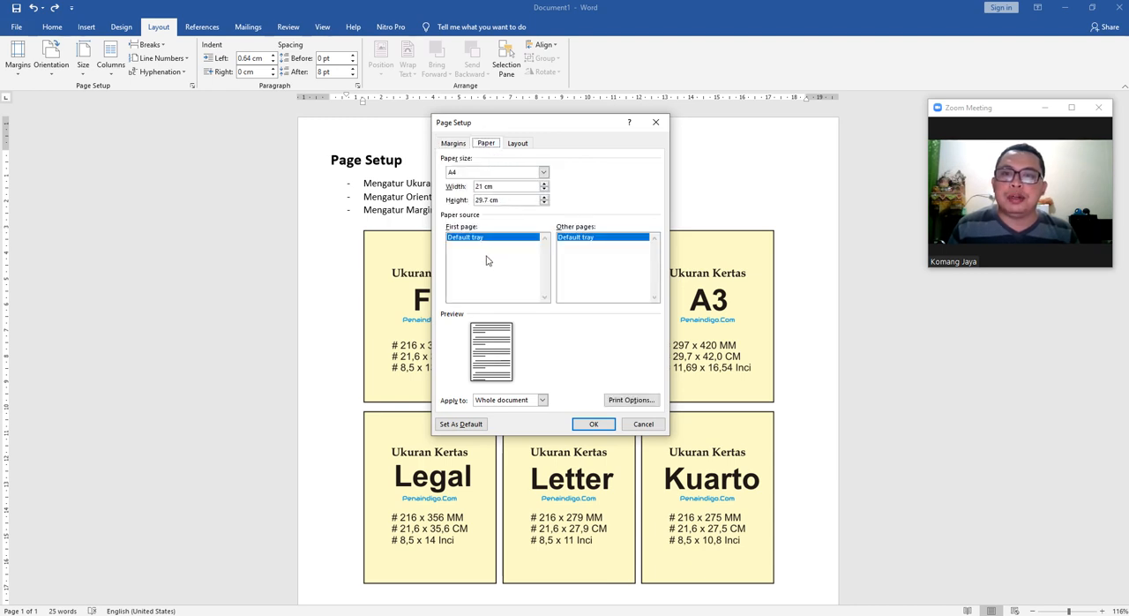
Browse the list of paper sizes, including the custom size option, and keep A4 selected.
{"action": "left_click", "coordinate": [503, 174]}
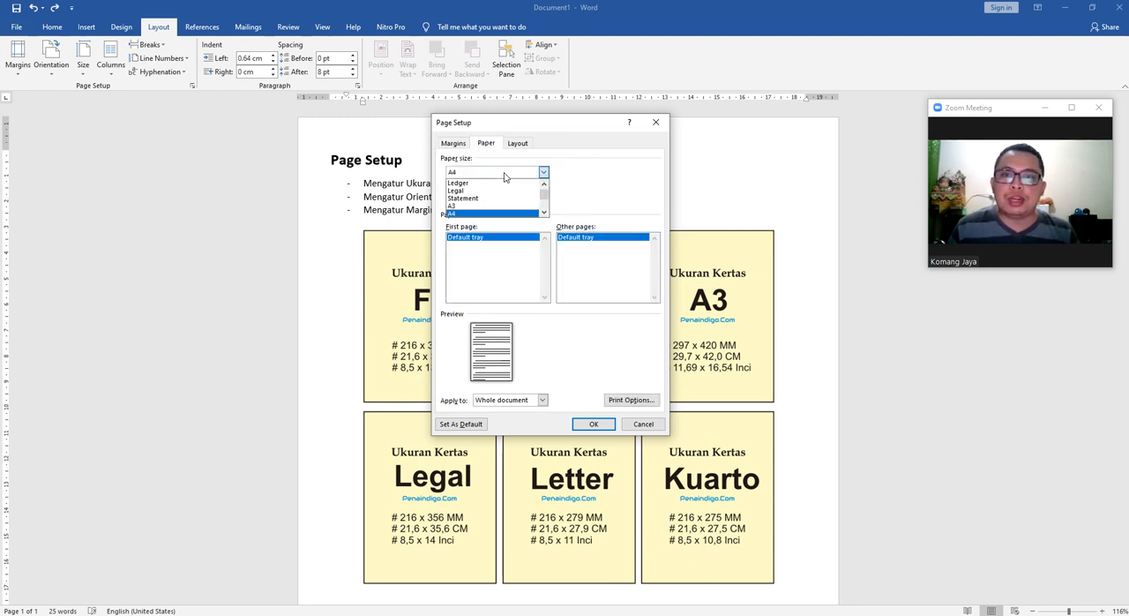
{"action": "left_click", "coordinate": [535, 173]}
{"action": "left_click", "coordinate": [505, 172]}
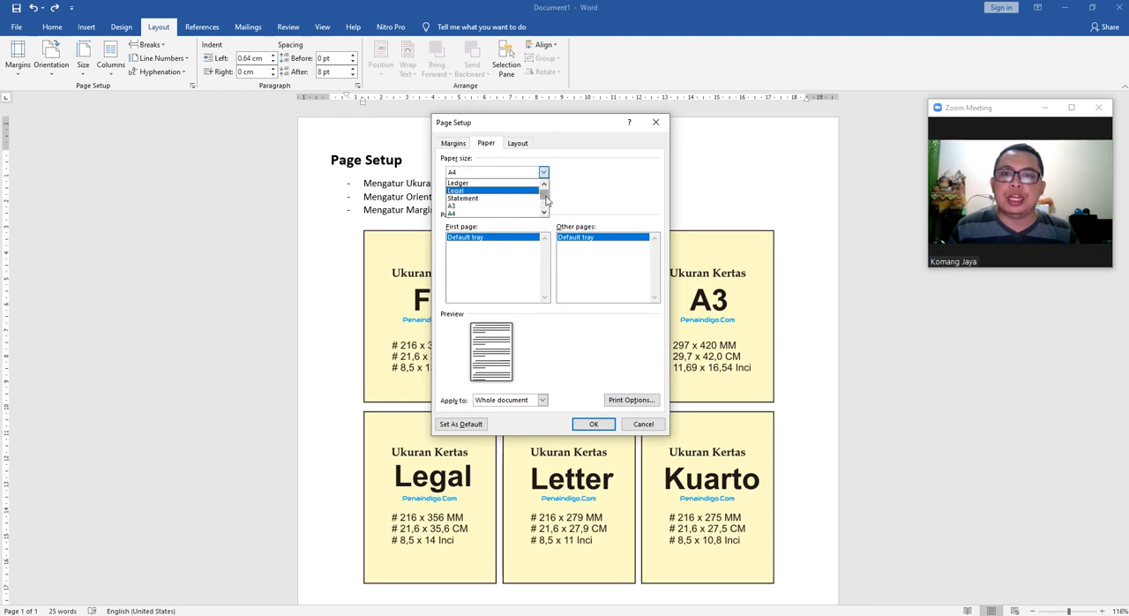
{"action": "scroll", "coordinate": [511, 208], "scroll_direction": "down", "scroll_amount": 5}
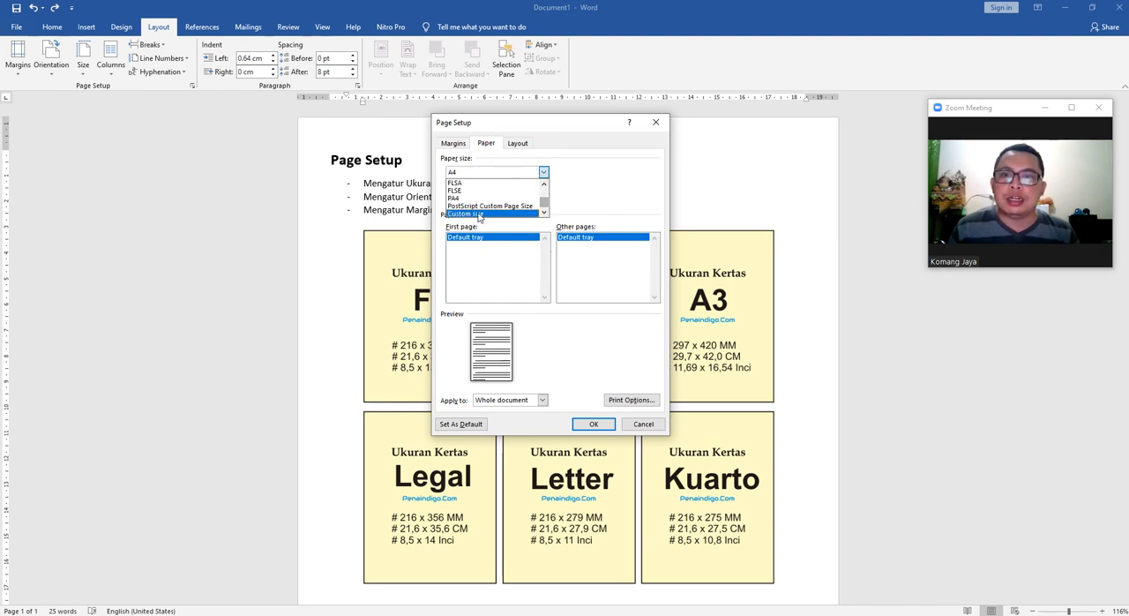
{"action": "left_click", "coordinate": [593, 205]}
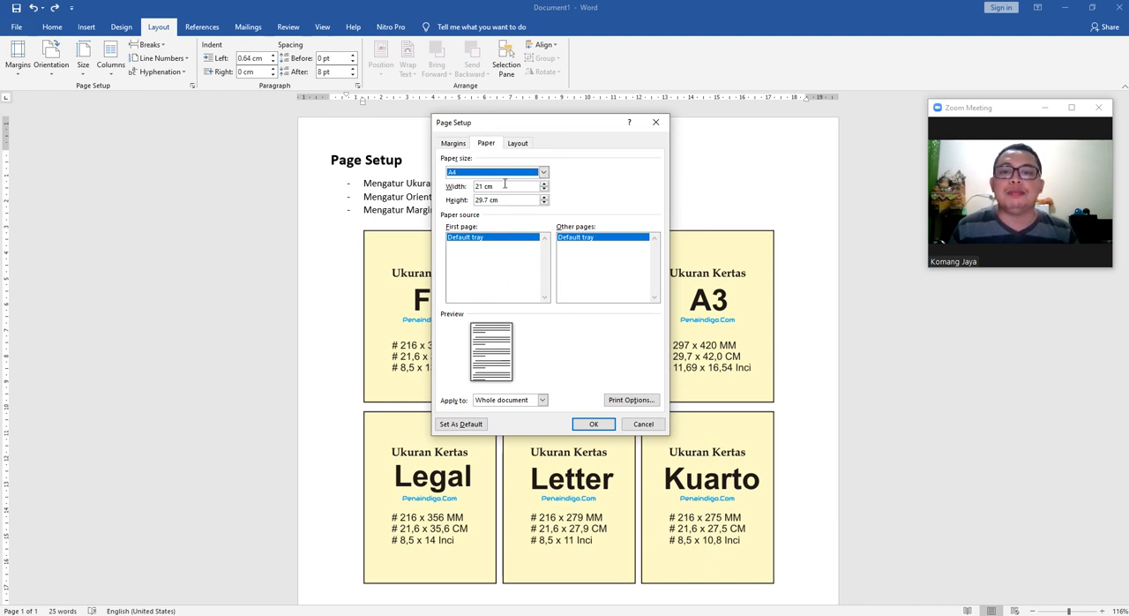
{"action": "left_click", "coordinate": [544, 172]}
{"action": "left_click", "coordinate": [545, 211]}
{"action": "scroll", "coordinate": [546, 198], "scroll_direction": "up", "scroll_amount": 3}
{"action": "left_click", "coordinate": [632, 196]}
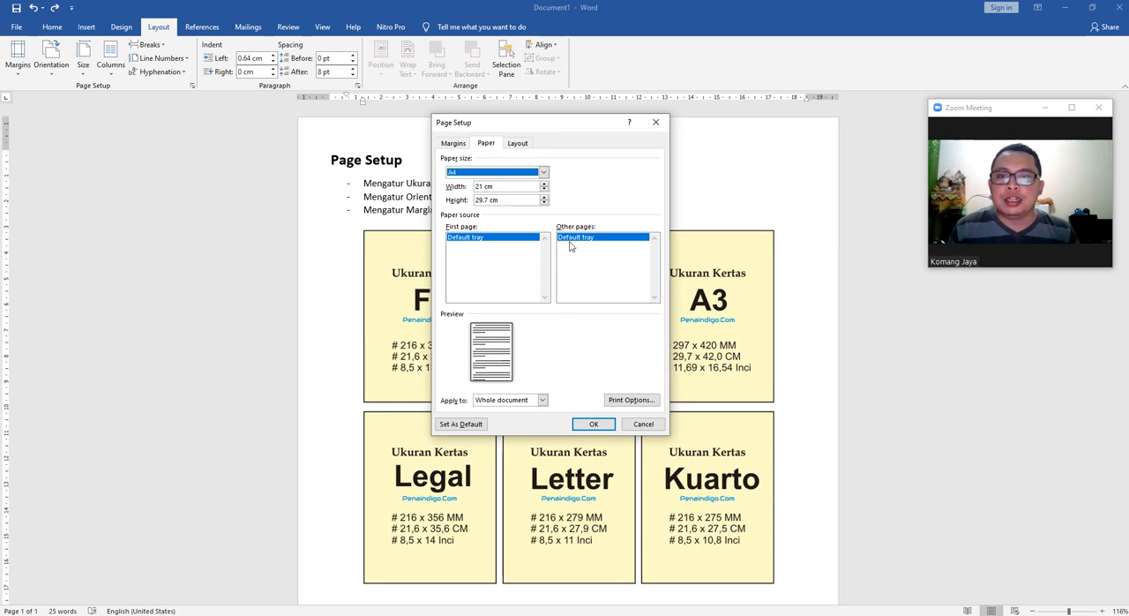
Review the section, header and footer settings, return to the margin settings, and close Page Setup without changes.
{"action": "left_click", "coordinate": [515, 145]}
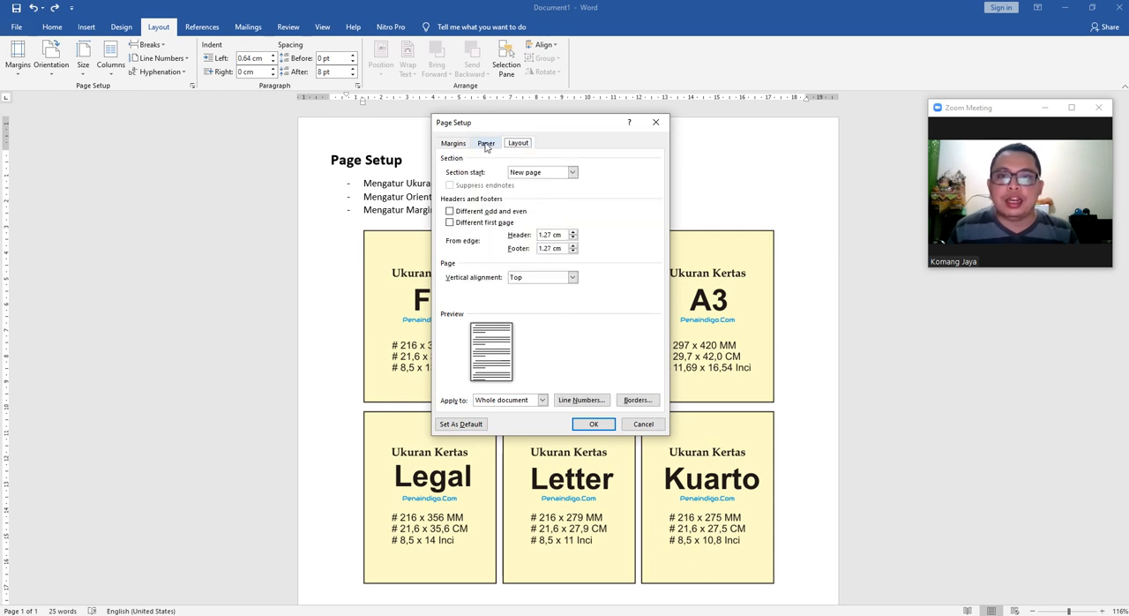
{"action": "left_click", "coordinate": [485, 144]}
{"action": "left_click", "coordinate": [452, 144]}
{"action": "left_click", "coordinate": [485, 144]}
{"action": "left_click", "coordinate": [450, 144]}
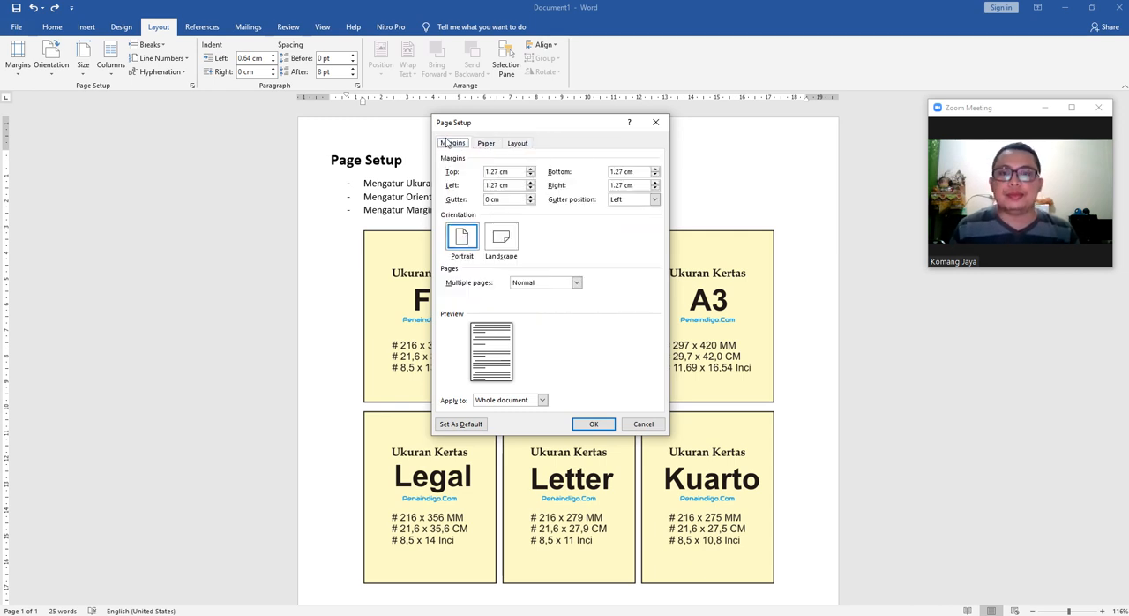
{"action": "left_click", "coordinate": [656, 122]}
Add an empty list item below "Mengatur Margin" and insert a page break to move the paper-size cards onto a new page.
{"action": "scroll", "coordinate": [582, 379], "scroll_direction": "down", "scroll_amount": 6}
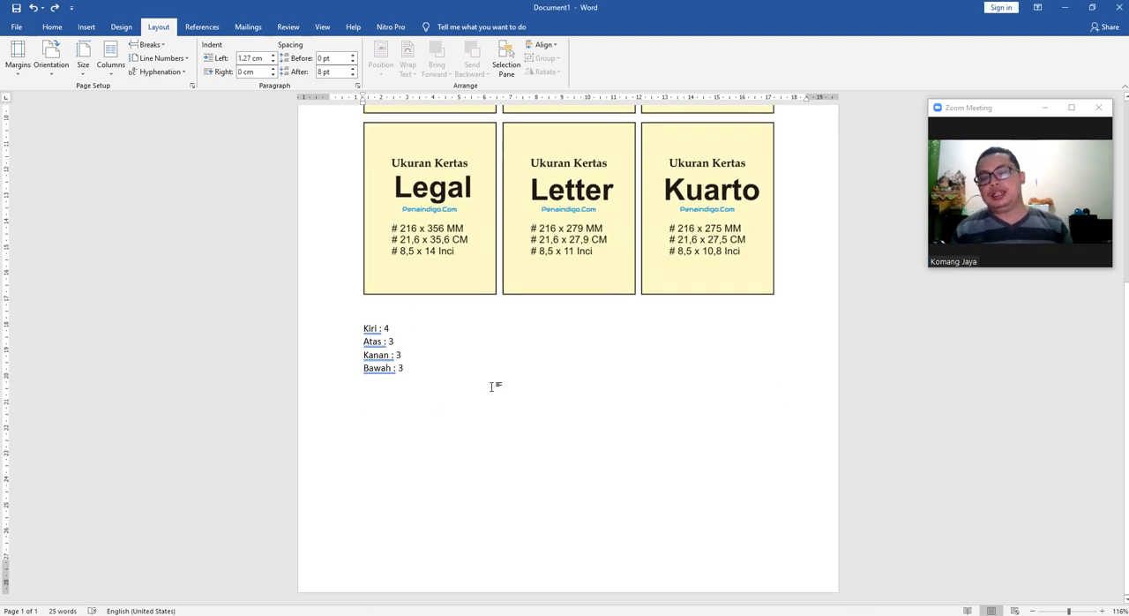
{"action": "scroll", "coordinate": [495, 386], "scroll_direction": "down", "scroll_amount": 2}
{"action": "scroll", "coordinate": [466, 252], "scroll_direction": "up", "scroll_amount": 11}
{"action": "left_click", "coordinate": [573, 215]}
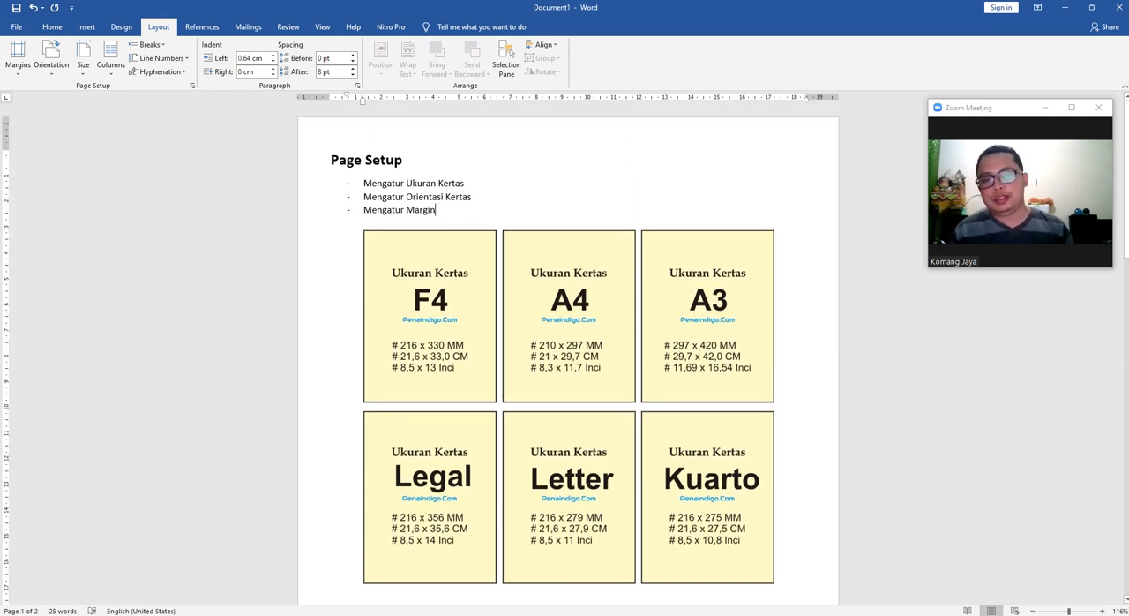
{"action": "key", "text": "Return"}
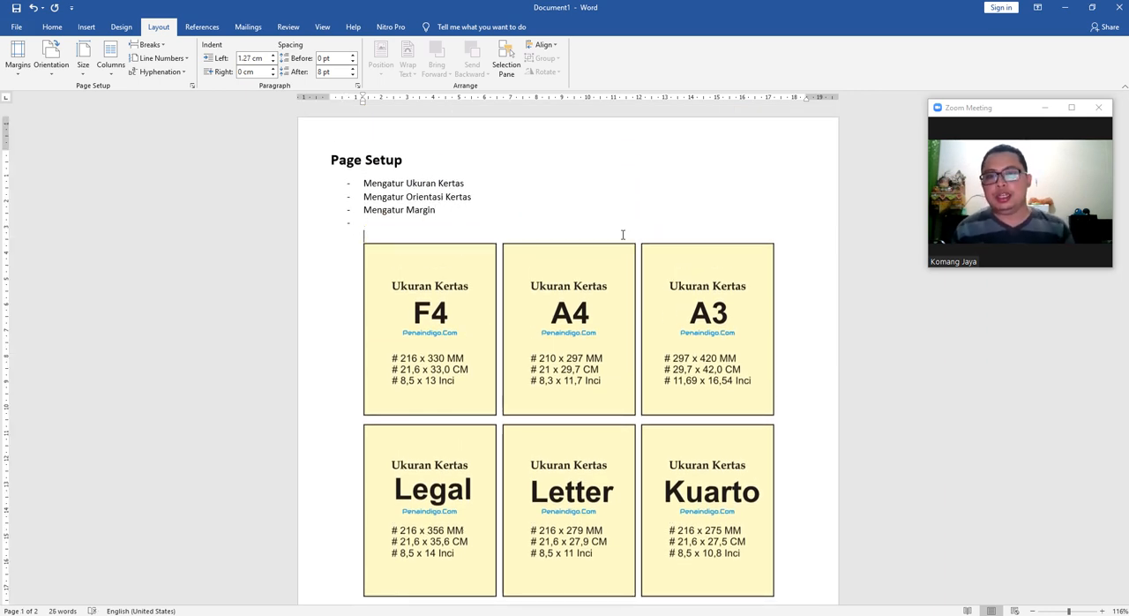
{"action": "key", "text": "ctrl+Return"}
{"action": "scroll", "coordinate": [622, 236], "scroll_direction": "down", "scroll_amount": 3}
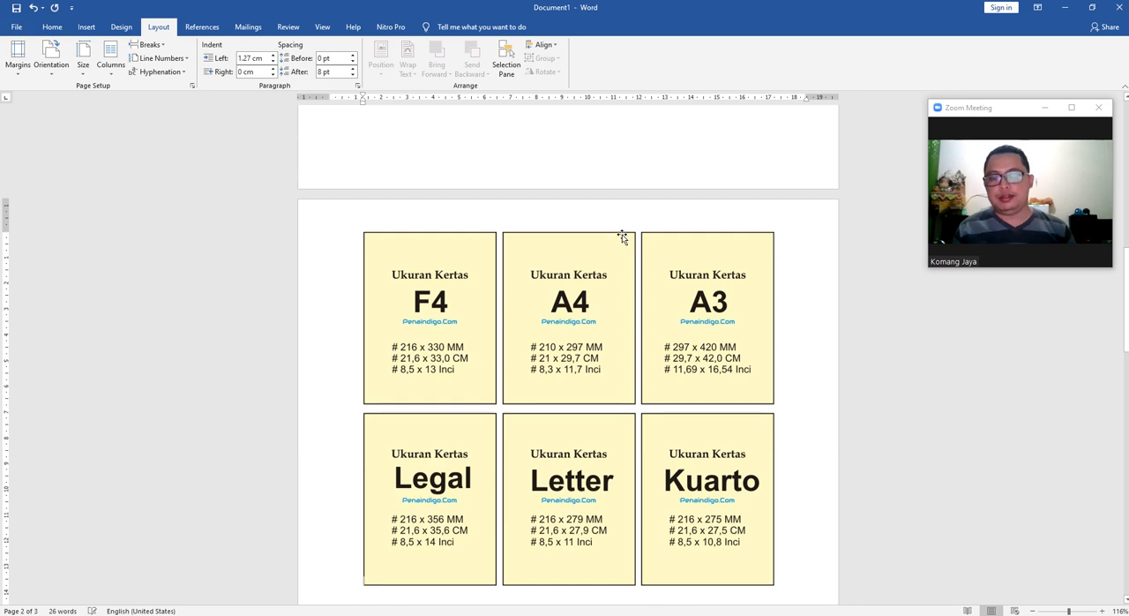
Look through the pages to check how the page break splits the list from the paper-size cards.
{"action": "right_click", "coordinate": [633, 213]}
{"action": "left_click", "coordinate": [747, 337]}
{"action": "scroll", "coordinate": [600, 310], "scroll_direction": "up", "scroll_amount": 4}
{"action": "scroll", "coordinate": [955, 373], "scroll_direction": "down", "scroll_amount": 6}
{"action": "left_click_drag", "start_coordinate": [1126, 319], "coordinate": [1125, 154]}
{"action": "left_click", "coordinate": [462, 267]}
{"action": "scroll", "coordinate": [202, 274], "scroll_direction": "down", "scroll_amount": 1}
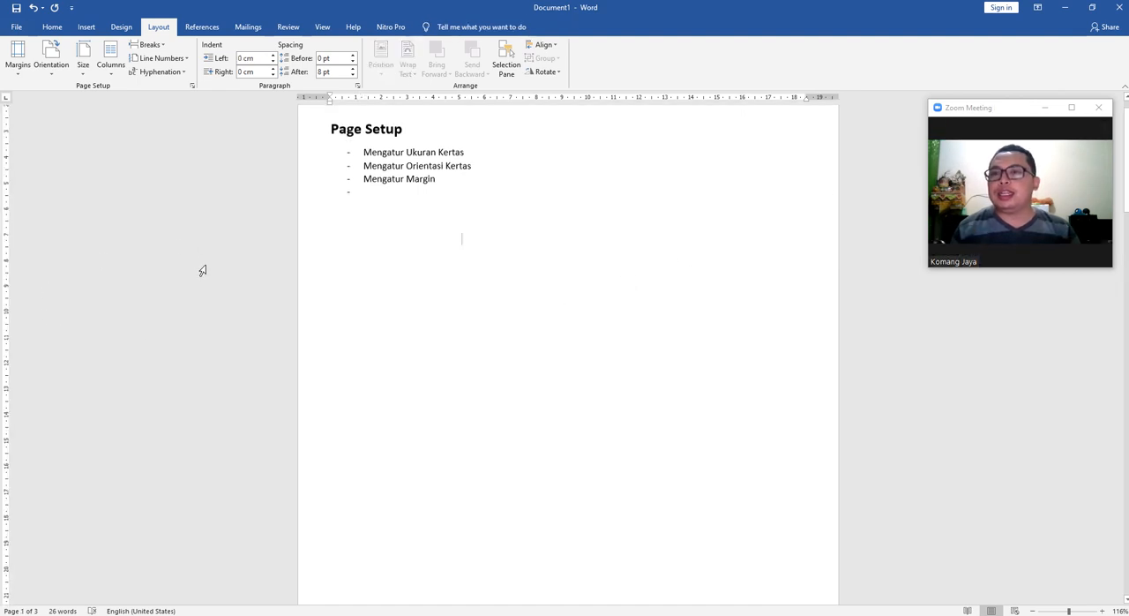
{"action": "scroll", "coordinate": [419, 245], "scroll_direction": "up", "scroll_amount": 1}
Change the whole document to landscape orientation through the full page setup settings.
{"action": "left_click", "coordinate": [414, 245]}
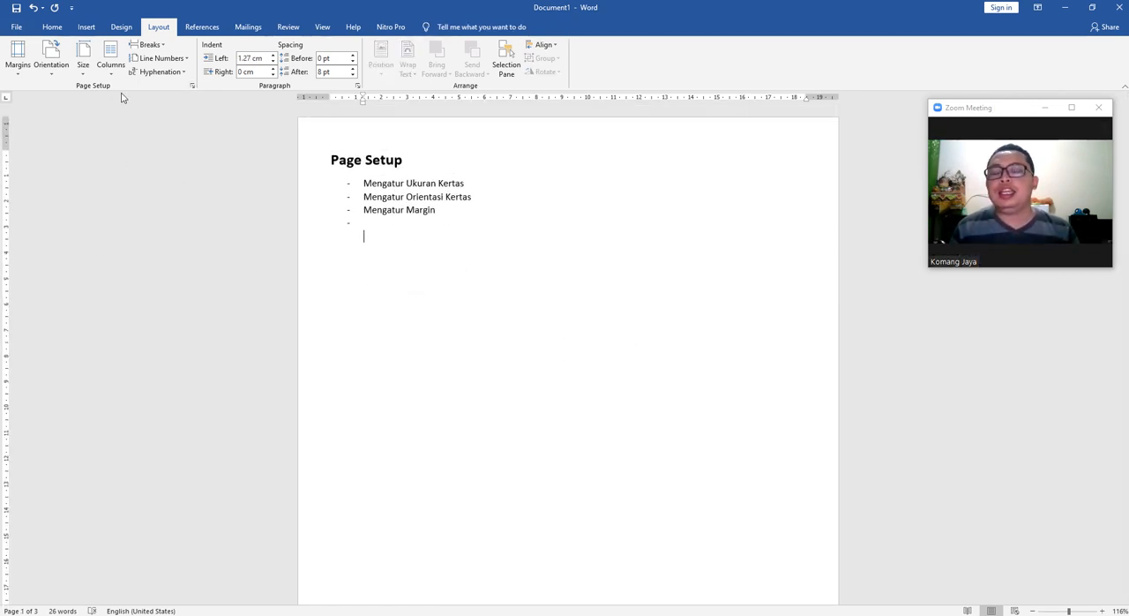
{"action": "scroll", "coordinate": [301, 227], "scroll_direction": "down", "scroll_amount": 1}
{"action": "scroll", "coordinate": [301, 228], "scroll_direction": "up", "scroll_amount": 1}
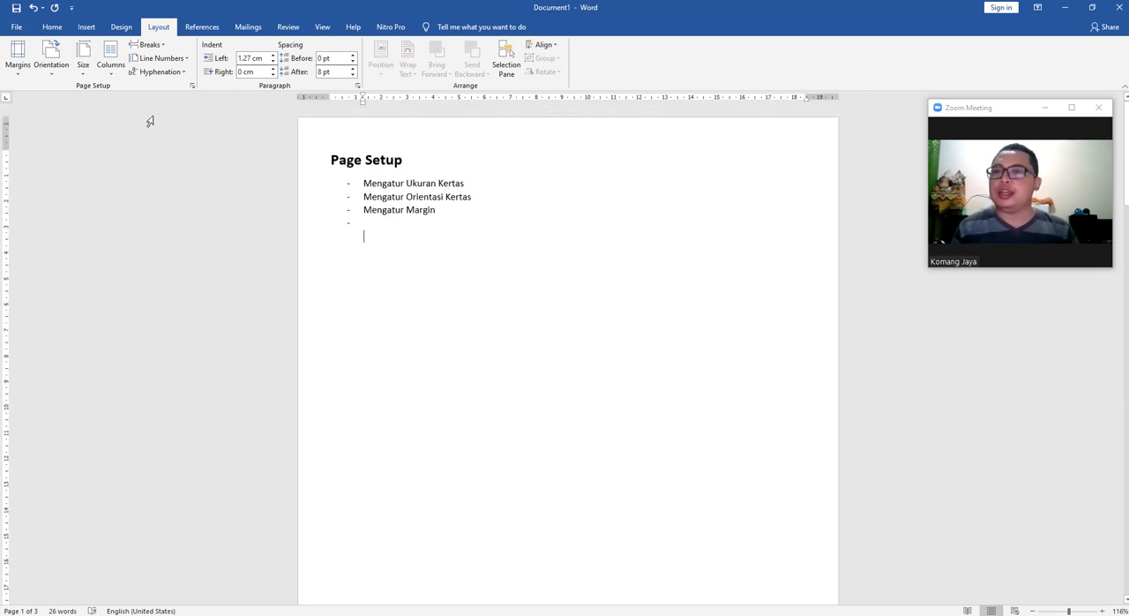
{"action": "left_click", "coordinate": [192, 89]}
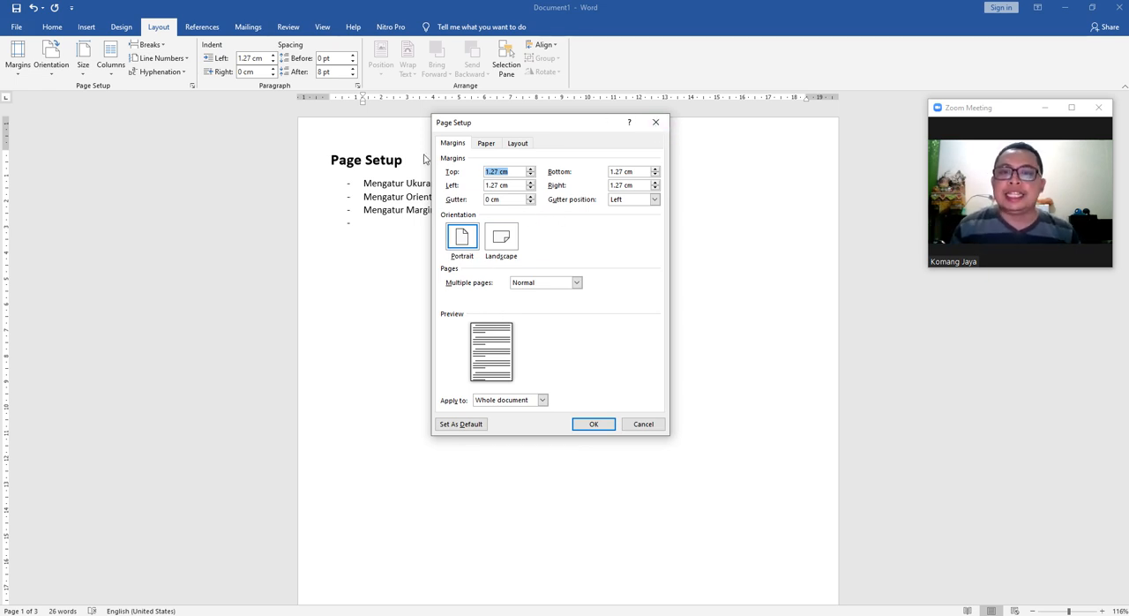
{"action": "left_click", "coordinate": [501, 236]}
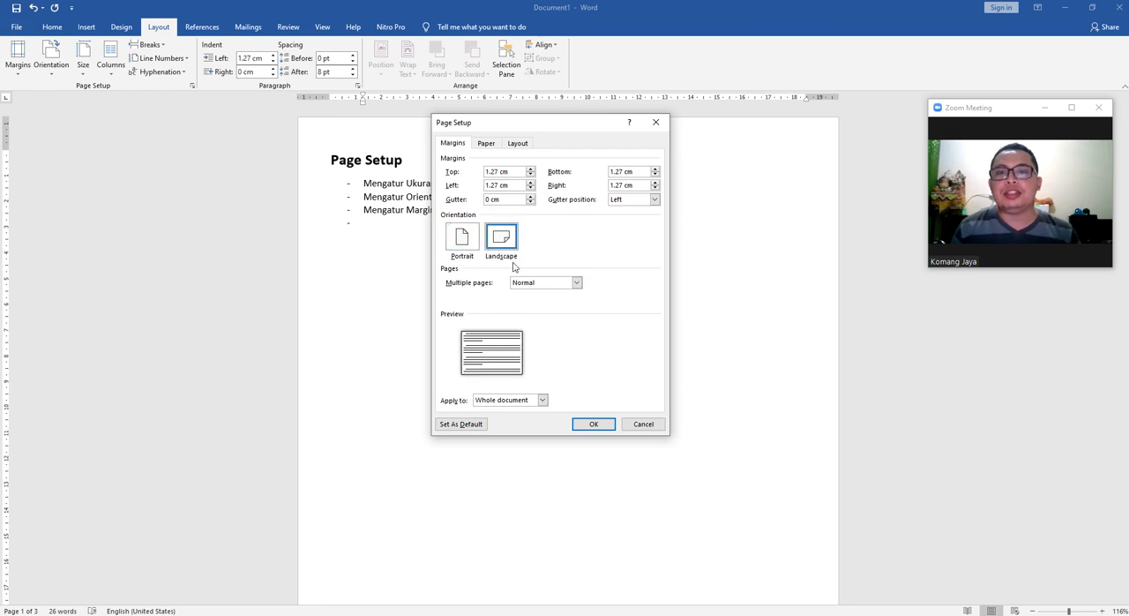
{"action": "left_click", "coordinate": [591, 425]}
{"action": "scroll", "coordinate": [532, 384], "scroll_direction": "down", "scroll_amount": 6}
{"action": "scroll", "coordinate": [498, 344], "scroll_direction": "up", "scroll_amount": 7}
{"action": "scroll", "coordinate": [505, 330], "scroll_direction": "down", "scroll_amount": 4}
{"action": "scroll", "coordinate": [503, 328], "scroll_direction": "up", "scroll_amount": 4}
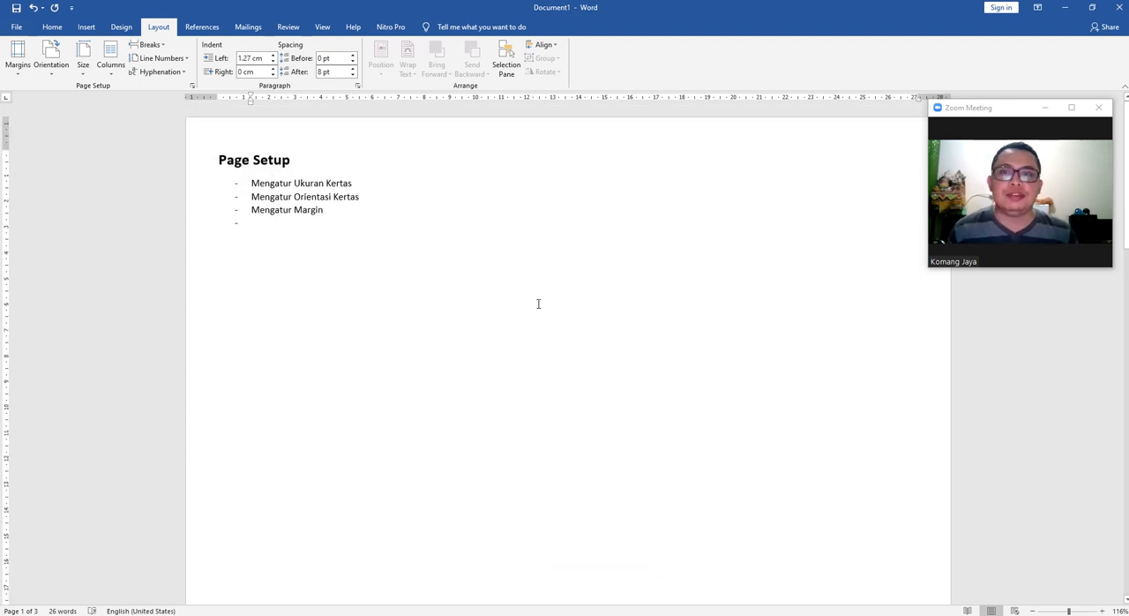
Stretch the paper-size cards picture horizontally so it fills most of the landscape page's width.
{"action": "scroll", "coordinate": [496, 294], "scroll_direction": "down", "scroll_amount": 3}
{"action": "scroll", "coordinate": [497, 294], "scroll_direction": "down", "scroll_amount": 7, "text": "ctrl"}
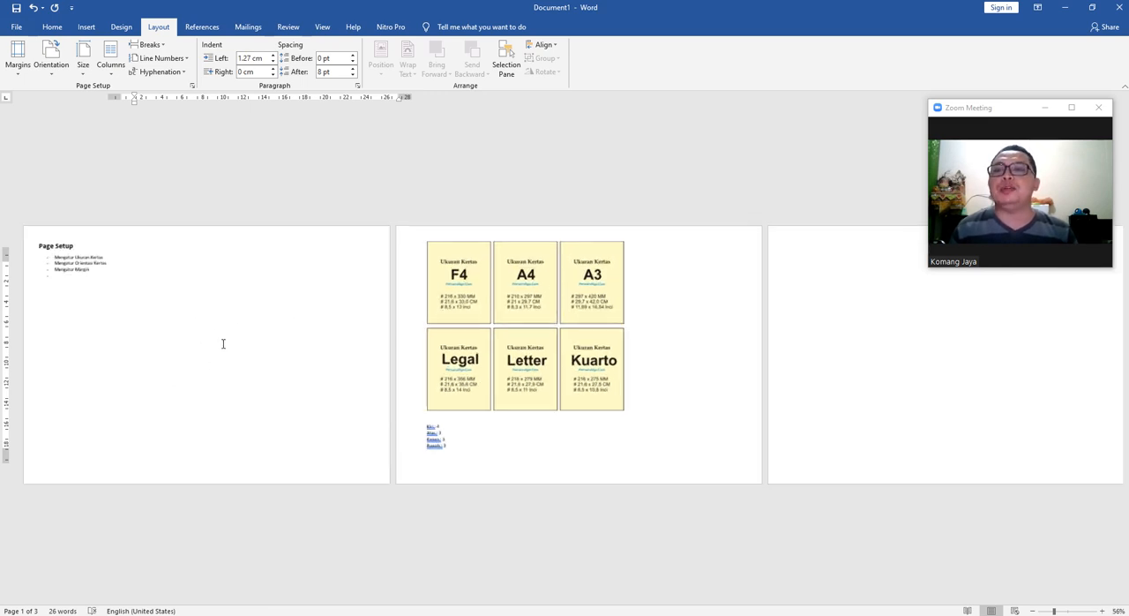
{"action": "scroll", "coordinate": [222, 344], "scroll_direction": "up", "scroll_amount": 1}
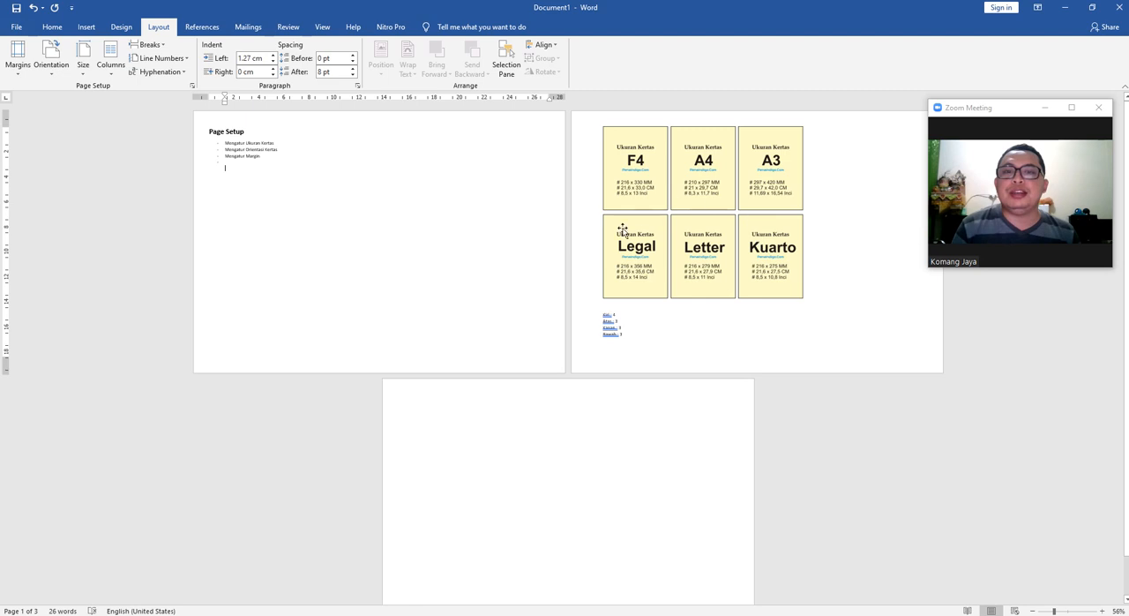
{"action": "left_click", "coordinate": [798, 214]}
{"action": "left_click_drag", "start_coordinate": [807, 209], "coordinate": [900, 216]}
{"action": "left_click", "coordinate": [290, 275]}
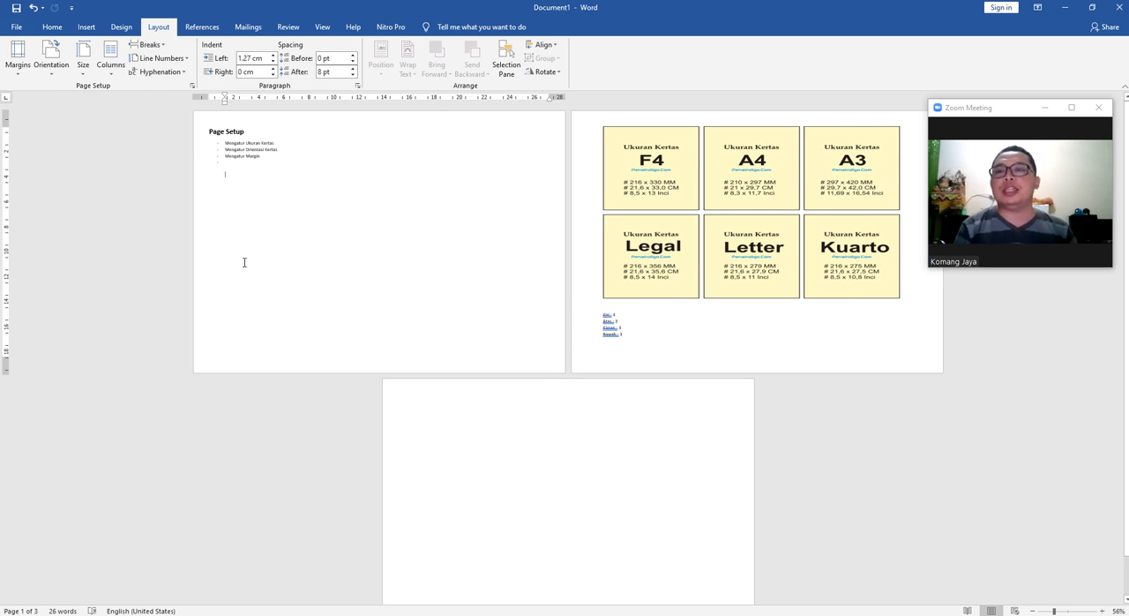
Switch the orientation of the whole document back to portrait.
{"action": "left_click", "coordinate": [51, 72]}
{"action": "left_click", "coordinate": [60, 92]}
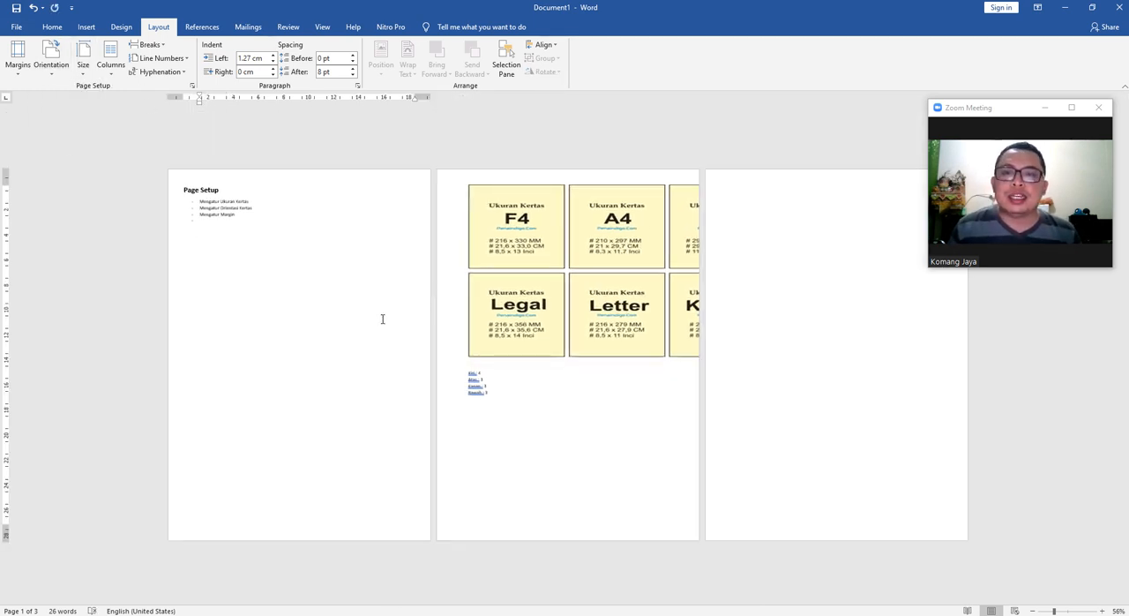
{"action": "left_click", "coordinate": [508, 397]}
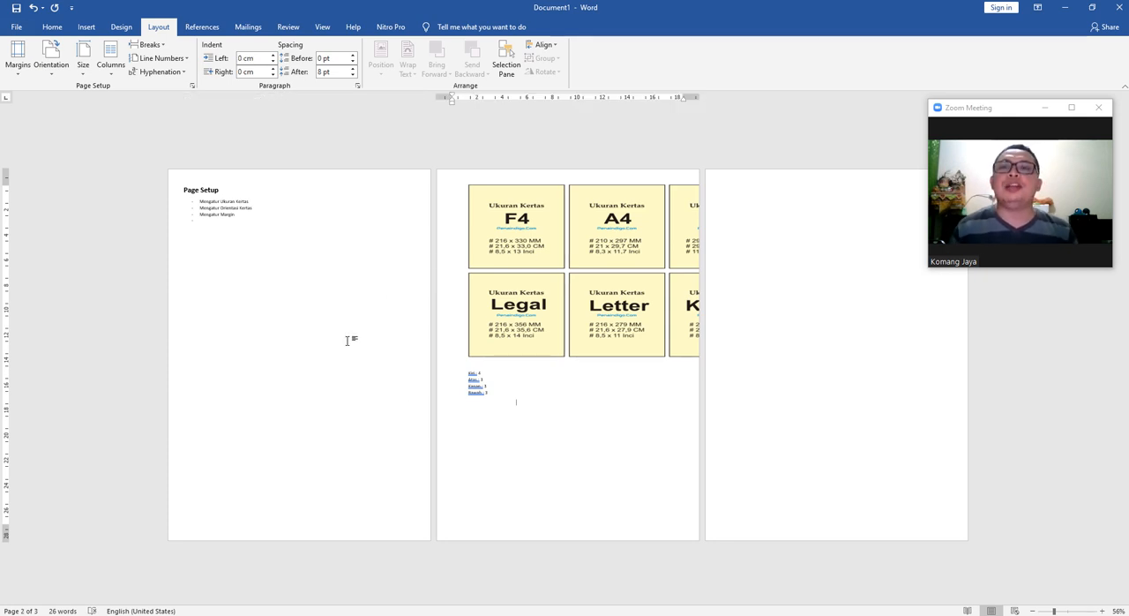
{"action": "scroll", "coordinate": [310, 329], "scroll_direction": "up", "scroll_amount": 4, "text": "ctrl"}
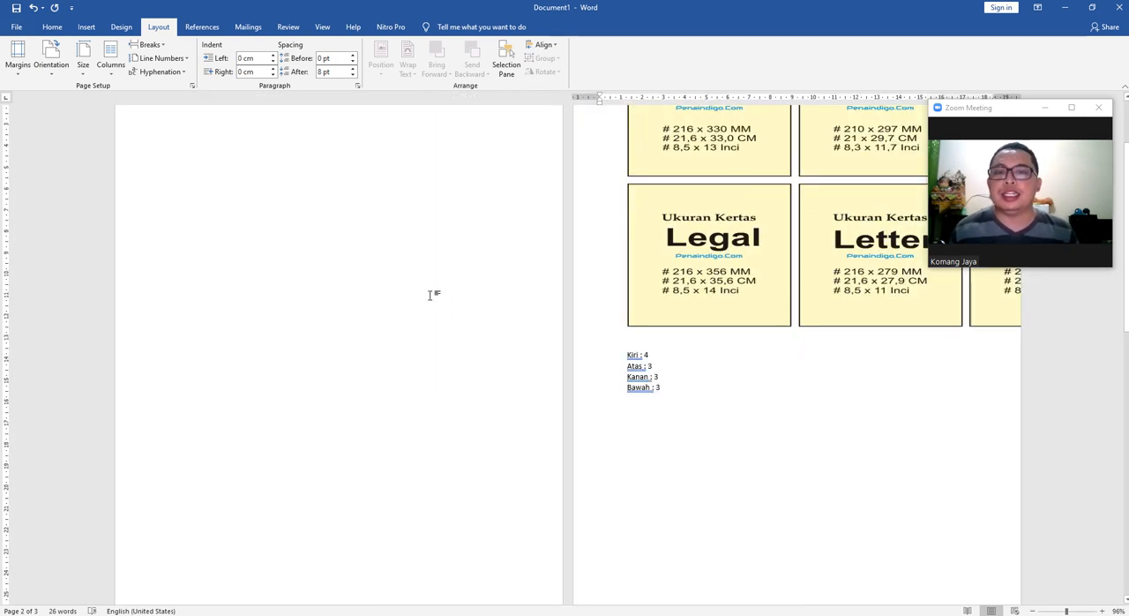
Place the cursor at the start of the paper-size cards page and open the full page setup settings.
{"action": "left_click", "coordinate": [238, 278]}
{"action": "scroll", "coordinate": [369, 309], "scroll_direction": "down", "scroll_amount": 3}
{"action": "scroll", "coordinate": [360, 253], "scroll_direction": "up", "scroll_amount": 3}
{"action": "left_click", "coordinate": [618, 156]}
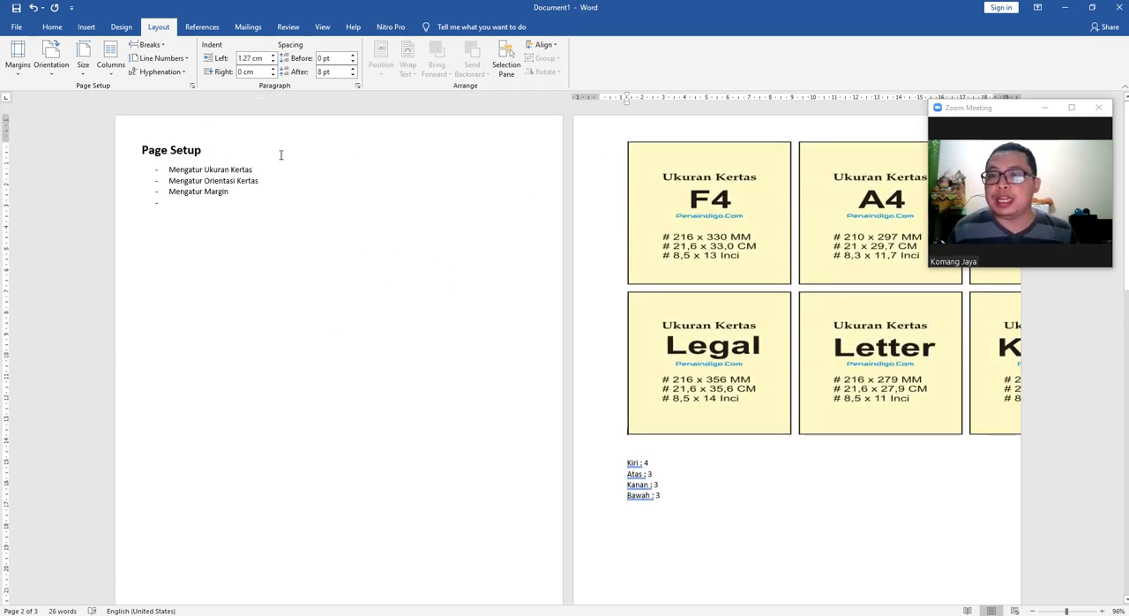
{"action": "left_click", "coordinate": [50, 60]}
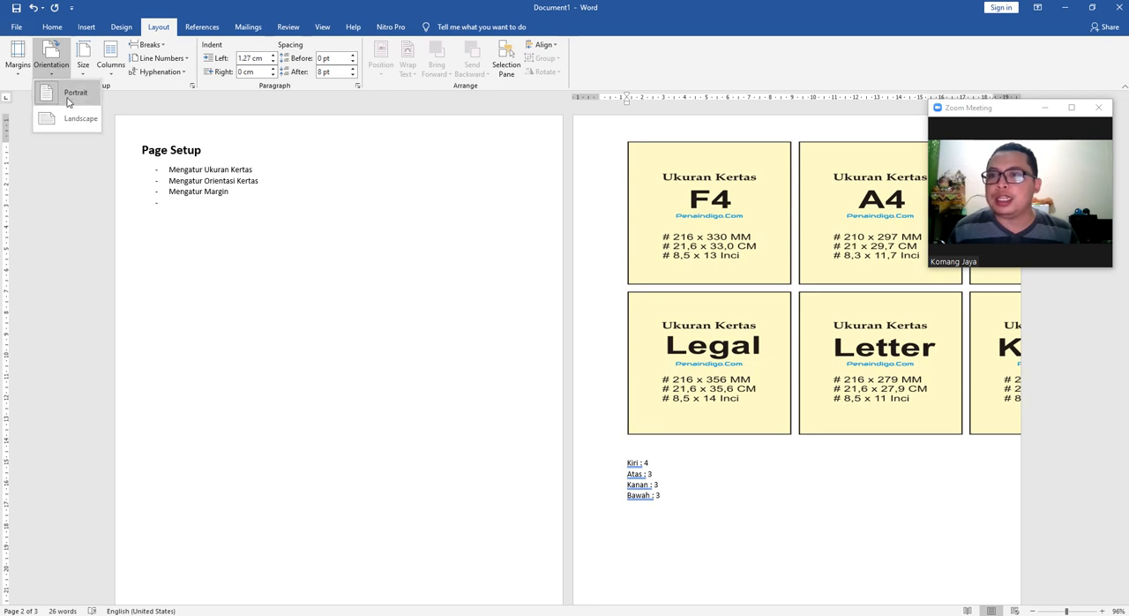
{"action": "left_click", "coordinate": [192, 86]}
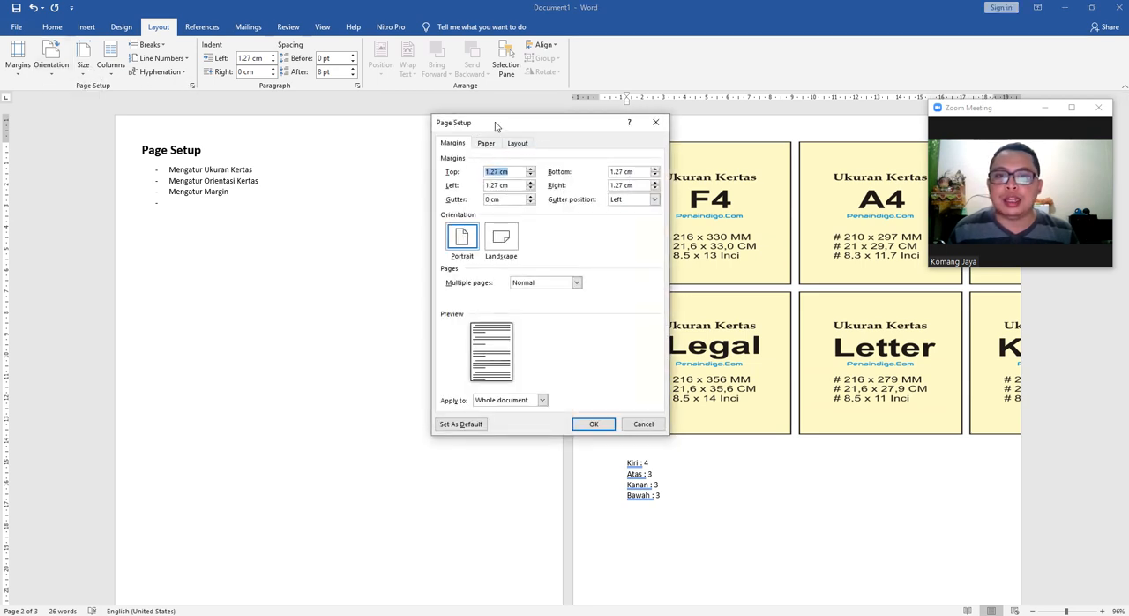
Review which parts of the document the page settings can apply to, keeping Whole document selected.
{"action": "left_click_drag", "start_coordinate": [496, 126], "coordinate": [440, 106]}
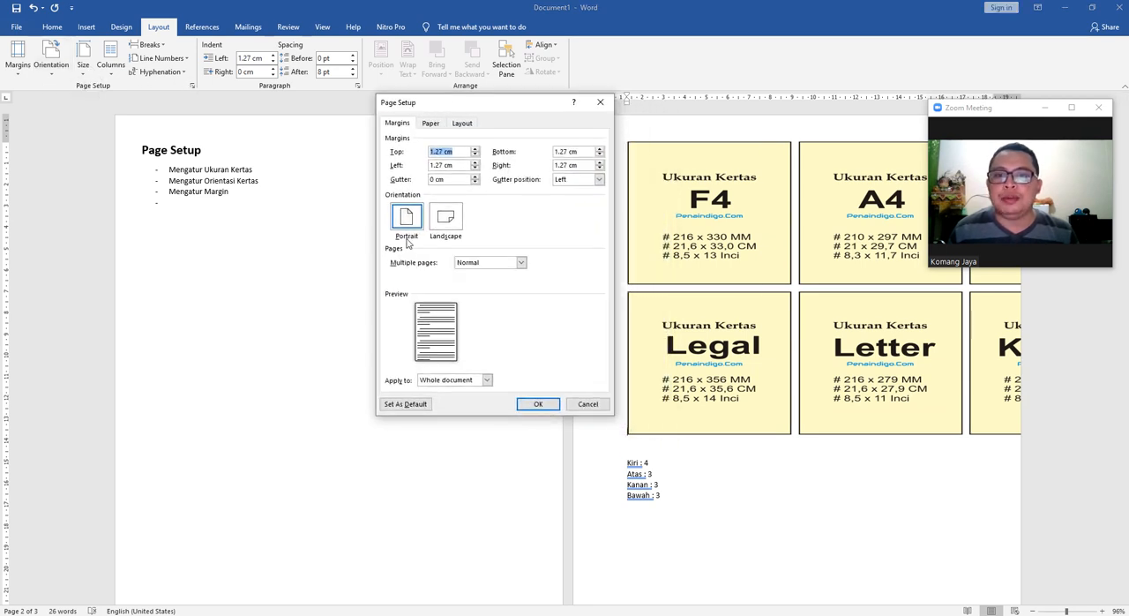
{"action": "left_click", "coordinate": [455, 382]}
{"action": "left_click", "coordinate": [456, 382]}
{"action": "left_click", "coordinate": [468, 381]}
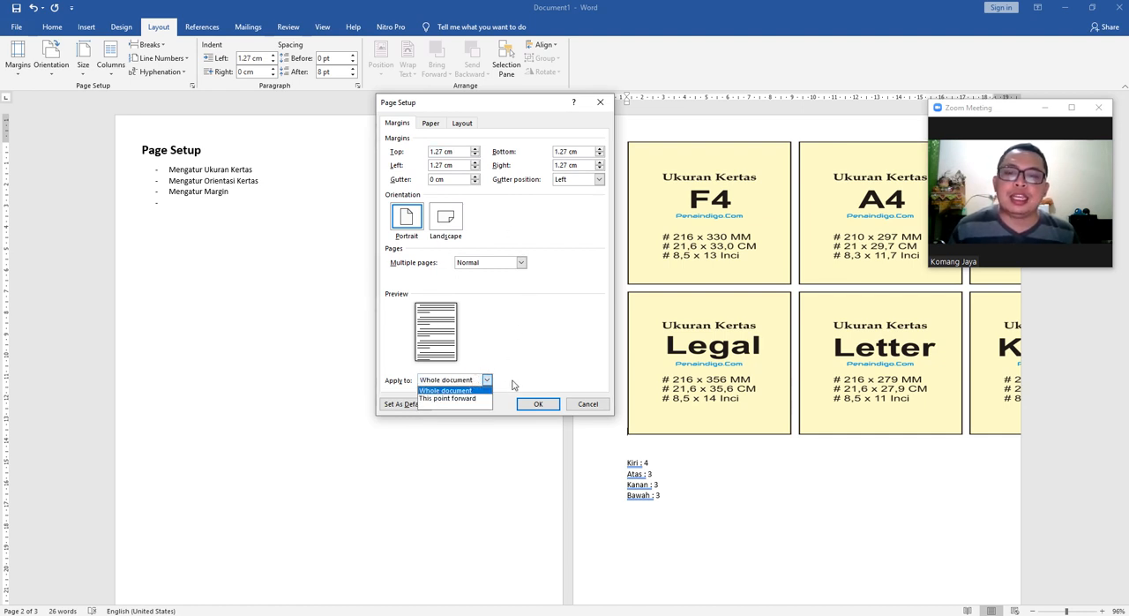
{"action": "left_click", "coordinate": [535, 355]}
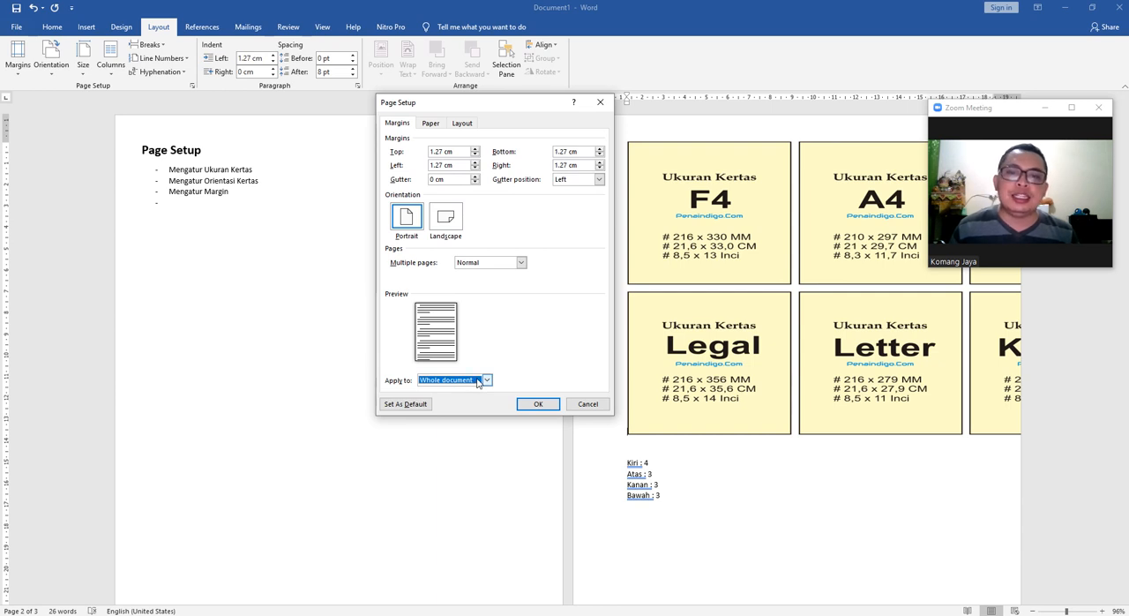
{"action": "left_click", "coordinate": [484, 379]}
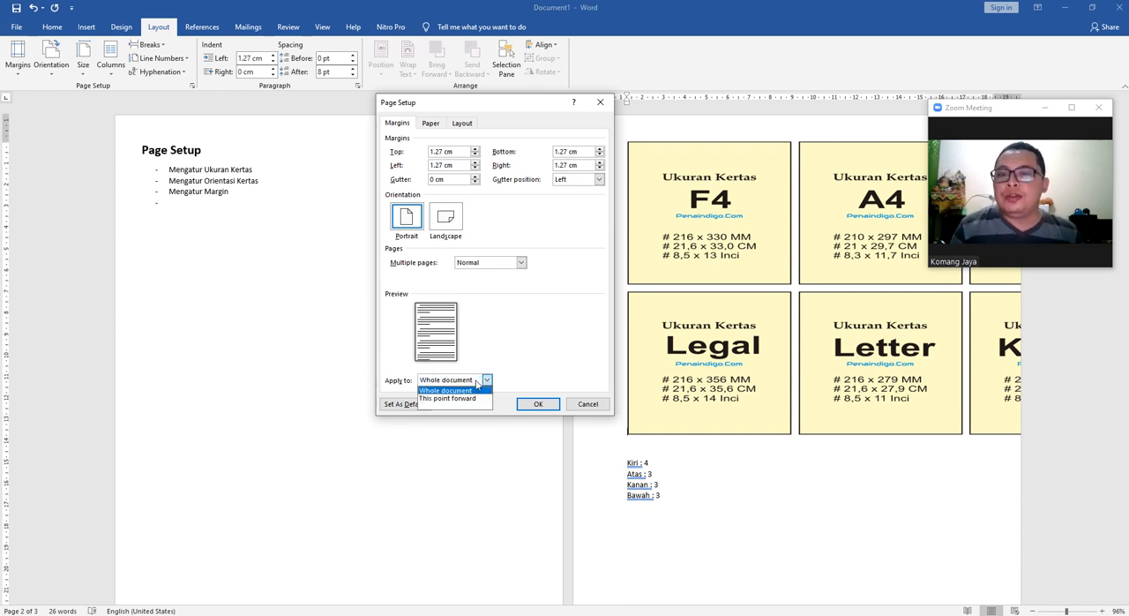
{"action": "left_click", "coordinate": [474, 389]}
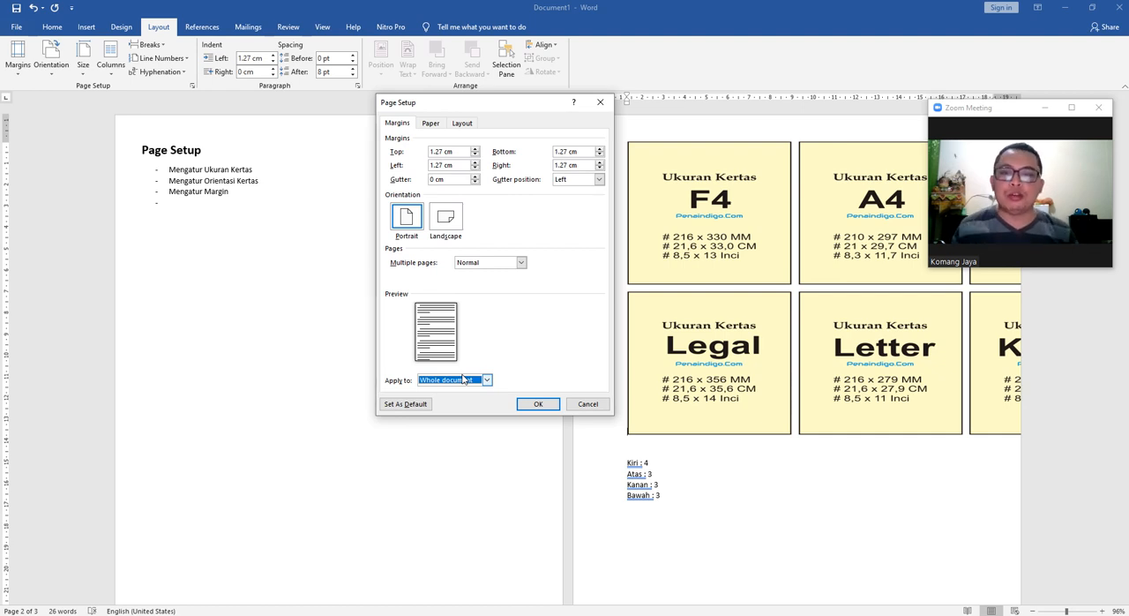
Set landscape orientation from this point forward, starting at the paper-size cards page.
{"action": "left_click", "coordinate": [463, 228]}
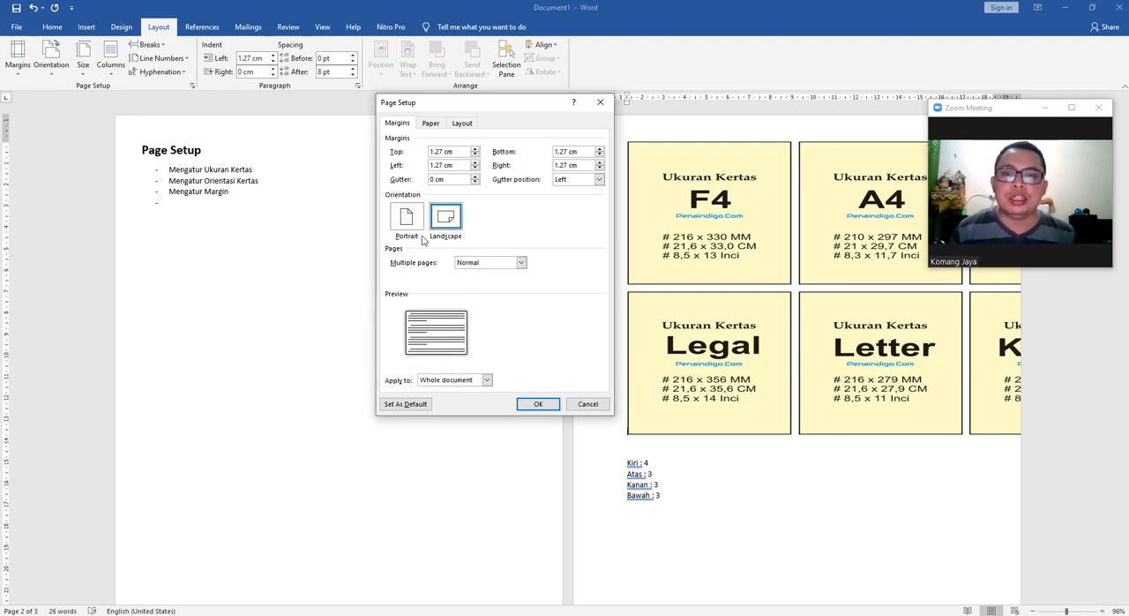
{"action": "left_click", "coordinate": [485, 381]}
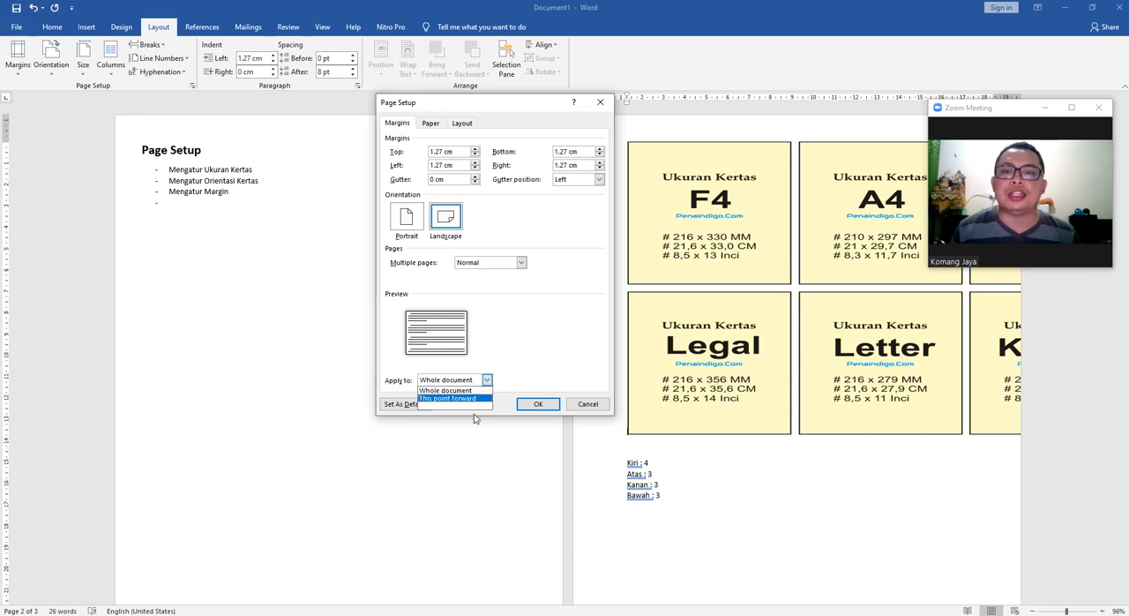
{"action": "left_click", "coordinate": [446, 381]}
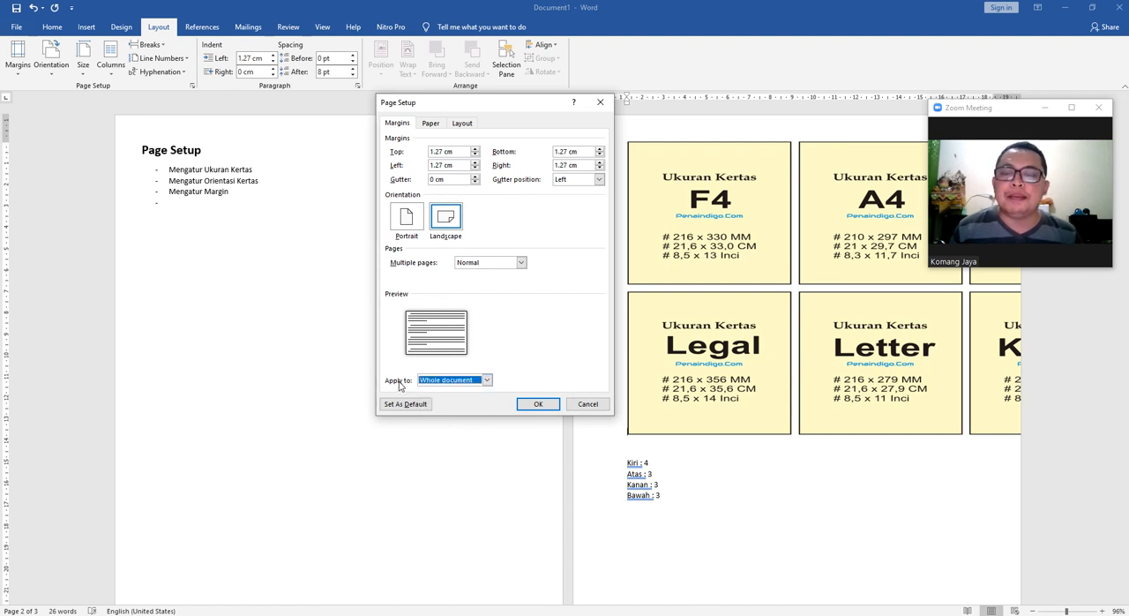
{"action": "left_click", "coordinate": [463, 381]}
{"action": "left_click", "coordinate": [466, 399]}
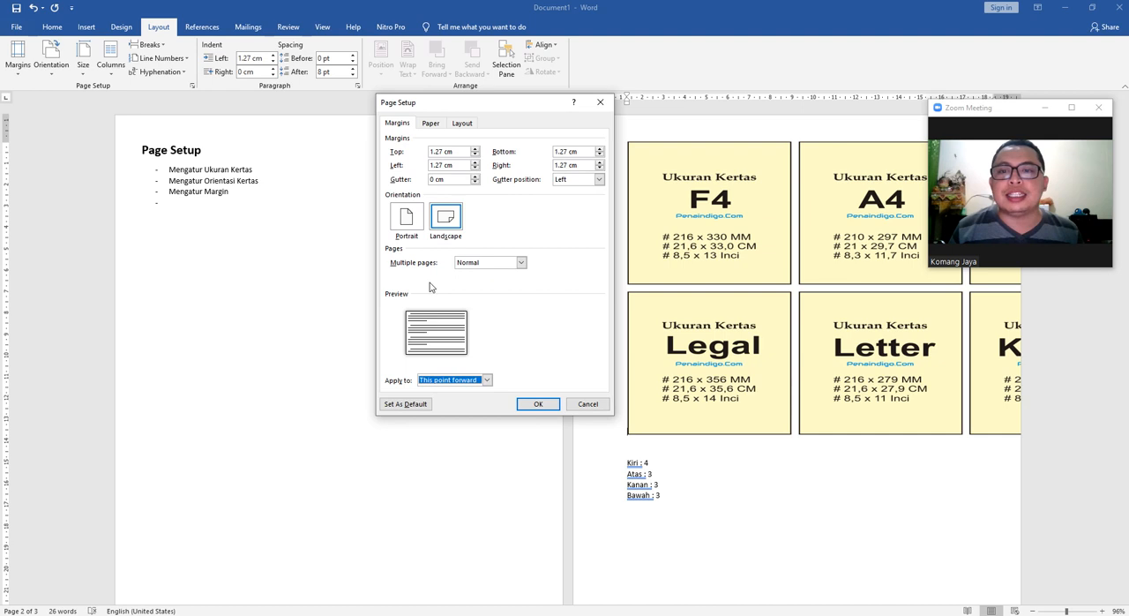
{"action": "left_click", "coordinate": [537, 404]}
{"action": "scroll", "coordinate": [559, 318], "scroll_direction": "up", "scroll_amount": 6}
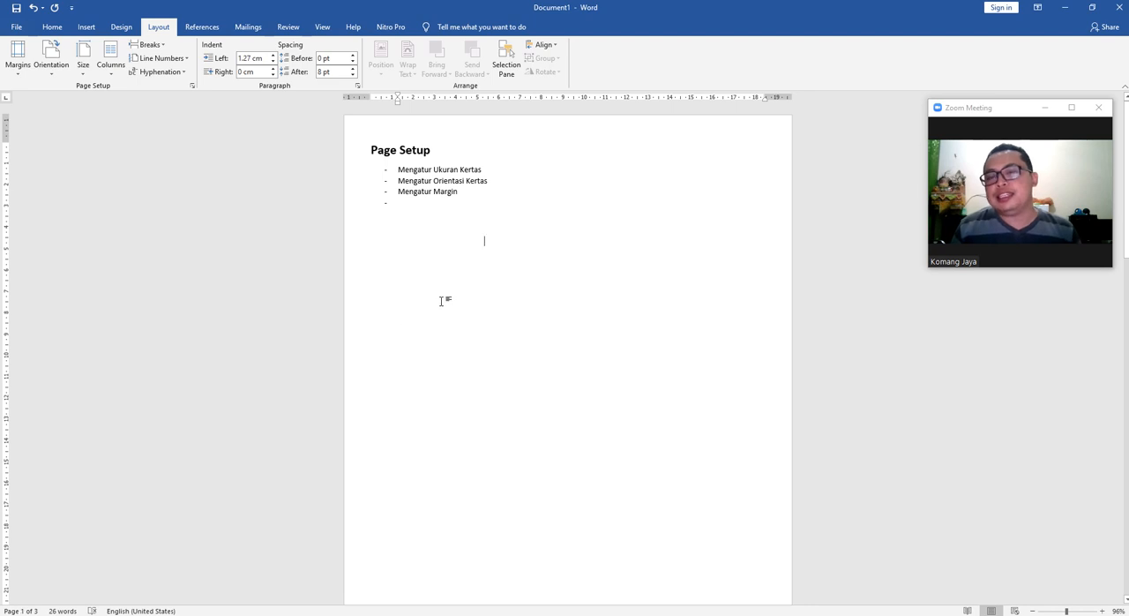
{"action": "scroll", "coordinate": [555, 252], "scroll_direction": "down", "scroll_amount": 10}
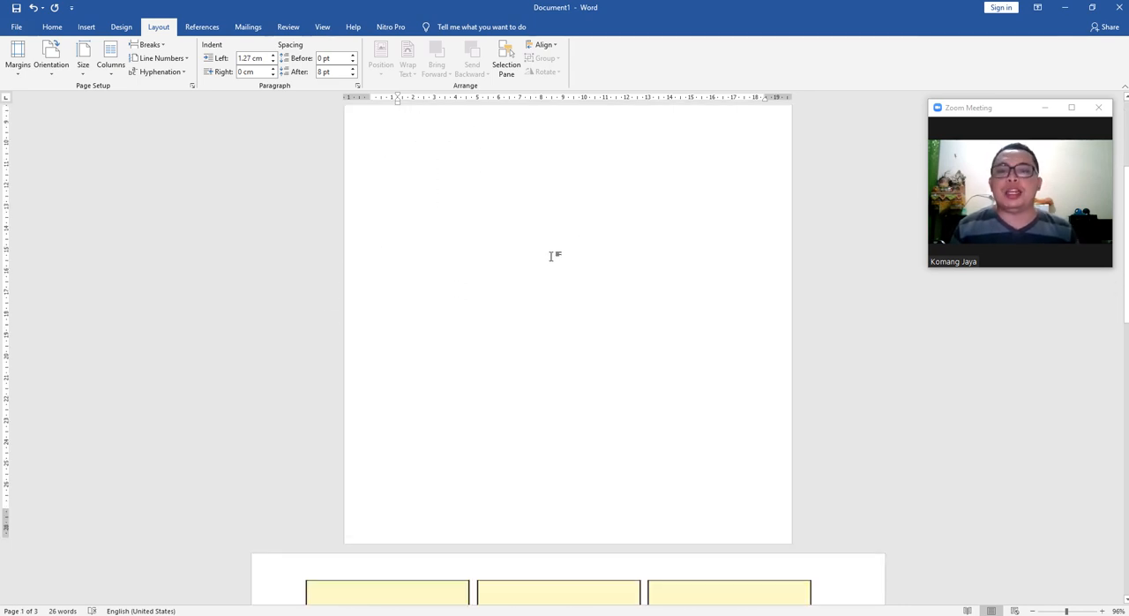
Place the cursor at the start of the blank third page.
{"action": "scroll", "coordinate": [618, 277], "scroll_direction": "down", "scroll_amount": 4}
{"action": "scroll", "coordinate": [577, 285], "scroll_direction": "up", "scroll_amount": 3}
{"action": "scroll", "coordinate": [532, 343], "scroll_direction": "up", "scroll_amount": 1}
{"action": "scroll", "coordinate": [378, 355], "scroll_direction": "down", "scroll_amount": 2}
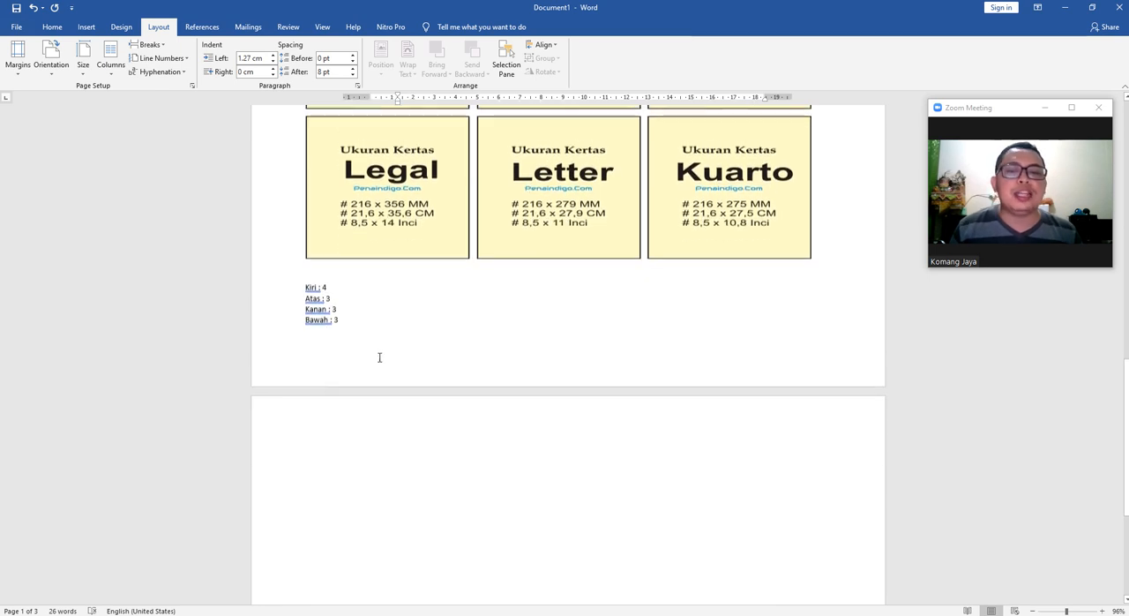
{"action": "left_click", "coordinate": [417, 447]}
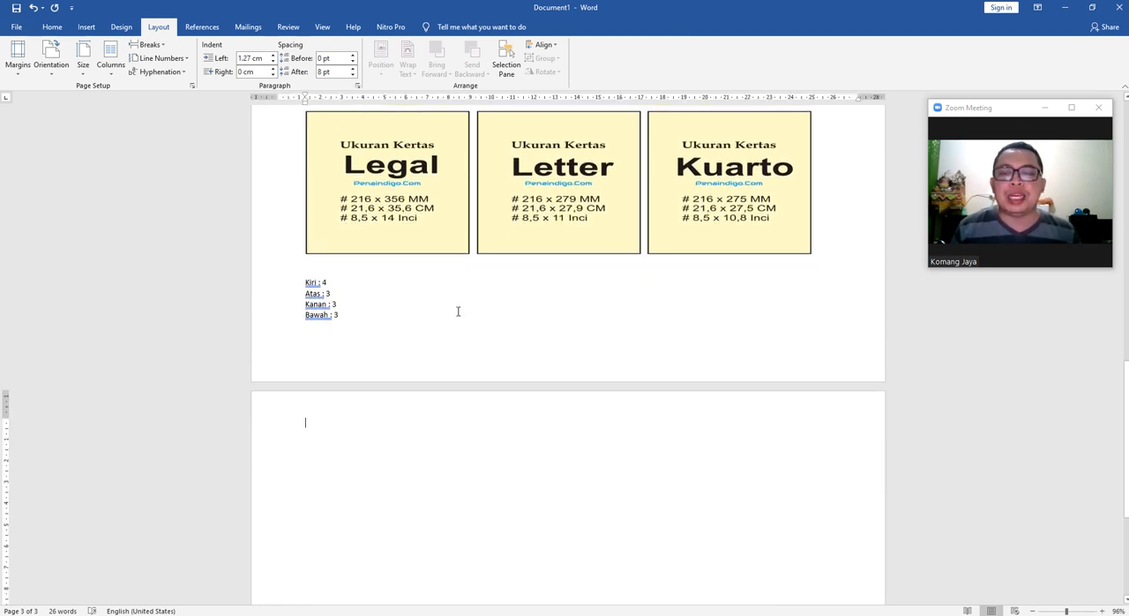
{"action": "scroll", "coordinate": [491, 322], "scroll_direction": "up", "scroll_amount": 1}
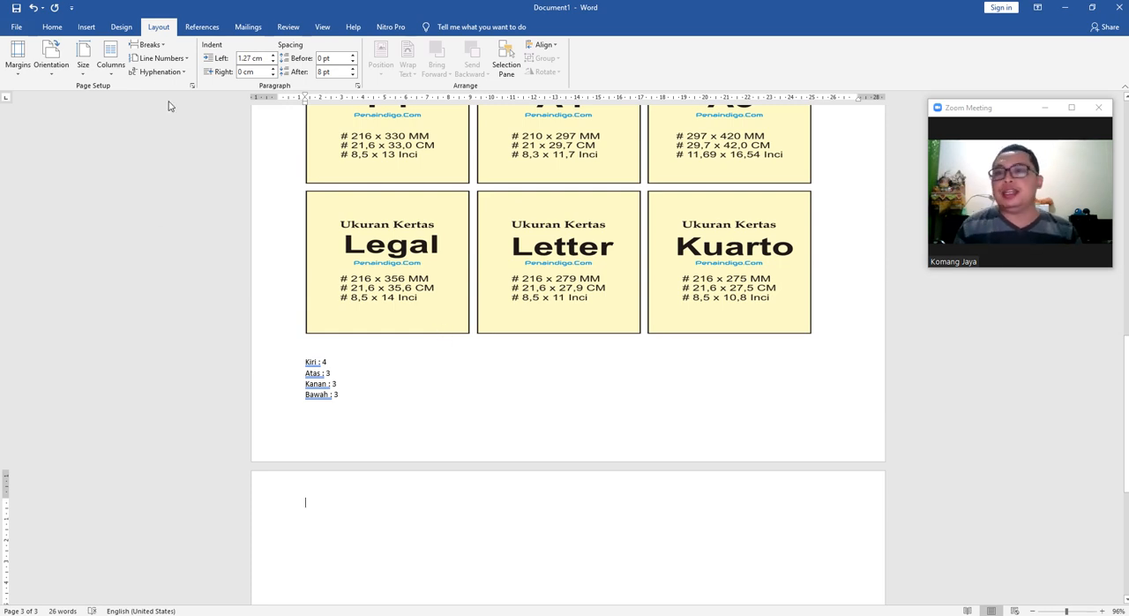
Apply the page settings from this point forward on the third page with landscape still selected.
{"action": "left_click", "coordinate": [191, 86]}
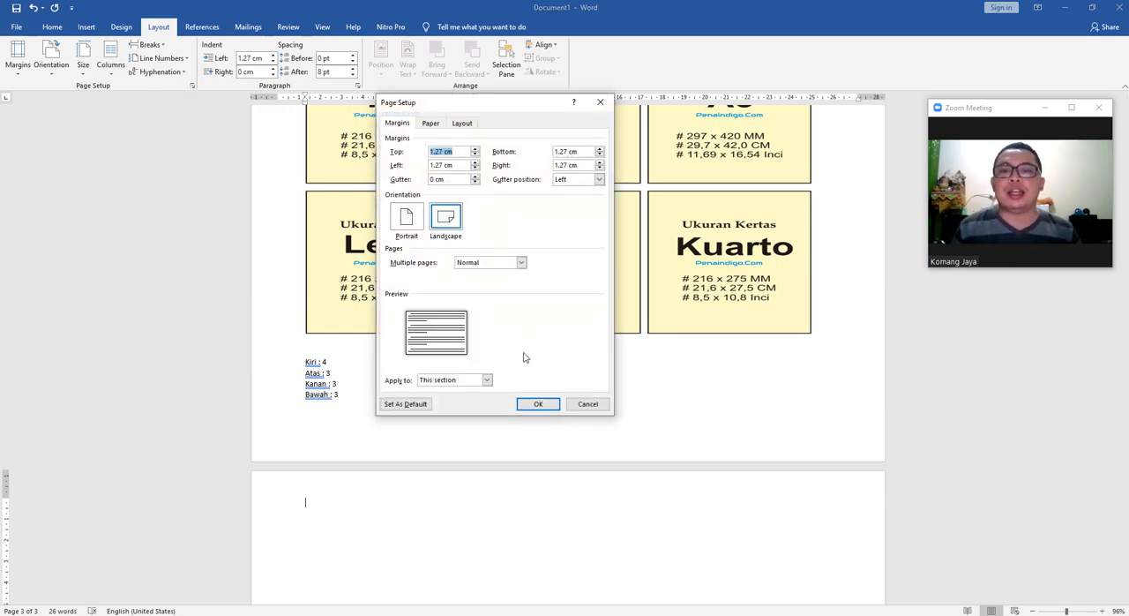
{"action": "left_click", "coordinate": [486, 379]}
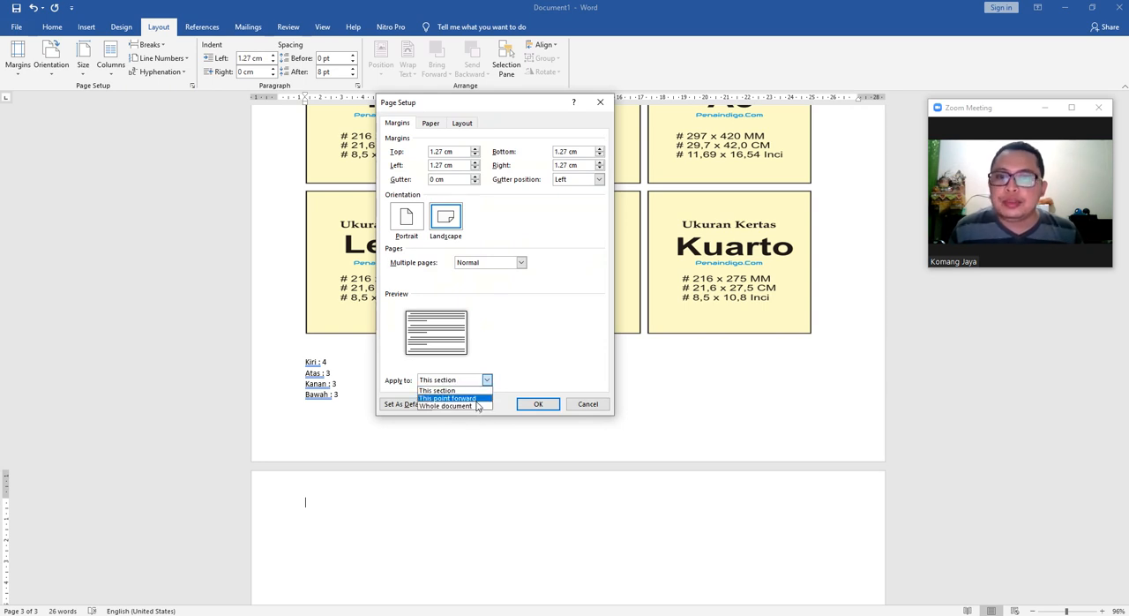
{"action": "left_click", "coordinate": [477, 398]}
{"action": "left_click", "coordinate": [549, 406]}
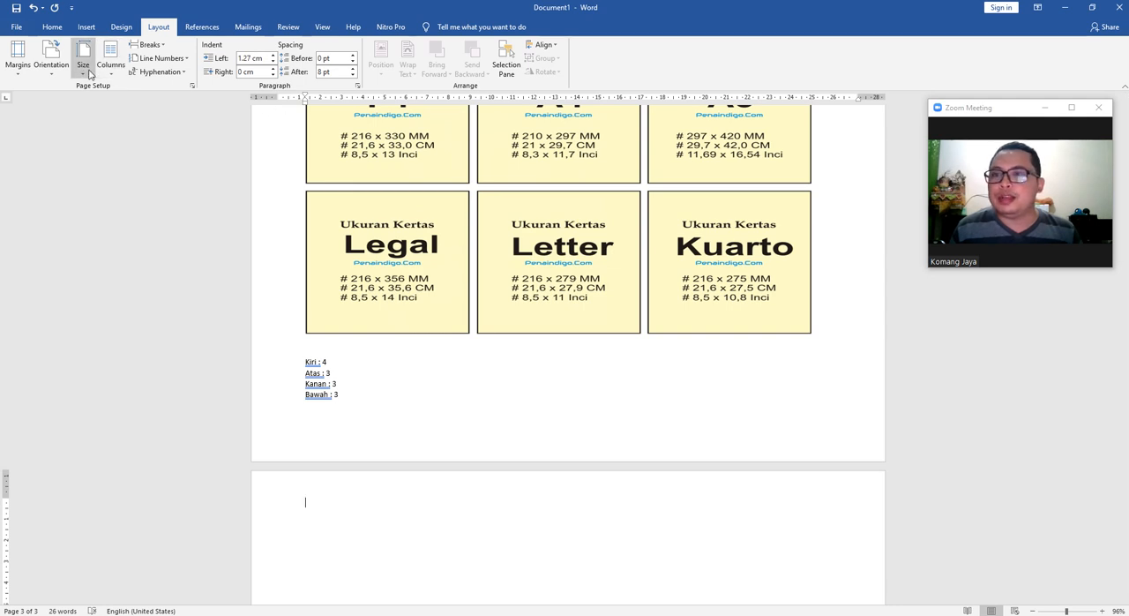
Set portrait orientation from this point forward, starting at the blank third page.
{"action": "left_click", "coordinate": [191, 85]}
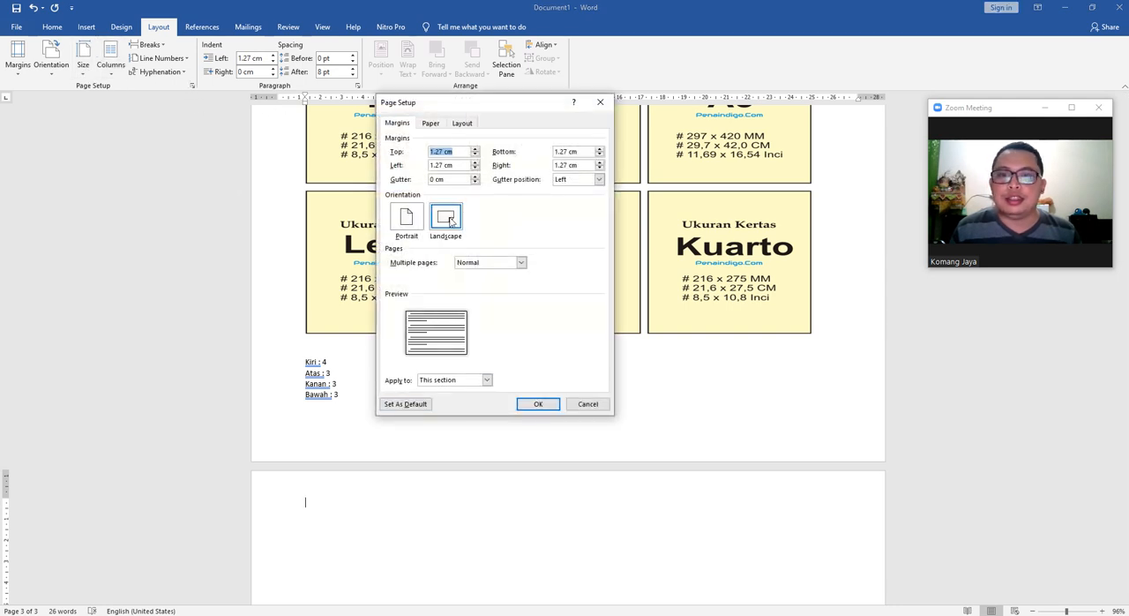
{"action": "left_click", "coordinate": [486, 379]}
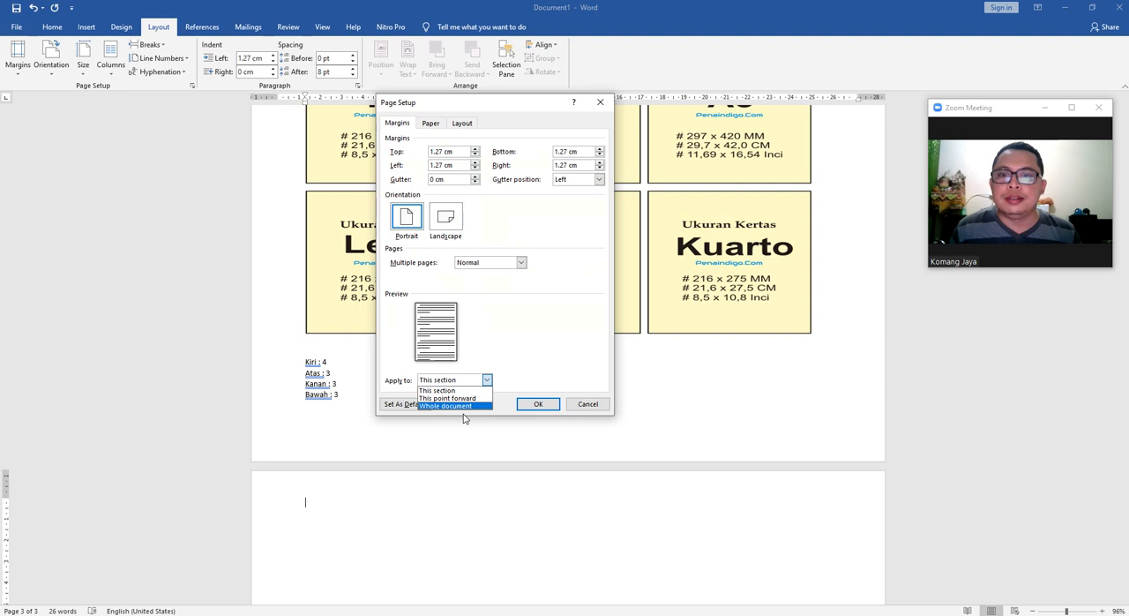
{"action": "left_click", "coordinate": [471, 399]}
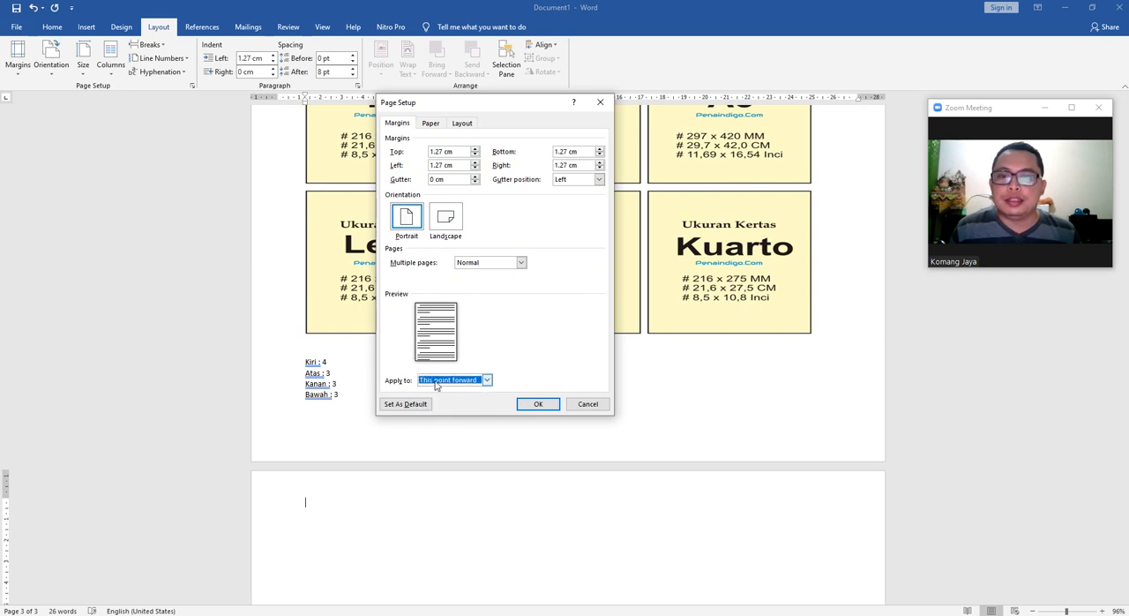
{"action": "left_click", "coordinate": [536, 405]}
{"action": "scroll", "coordinate": [491, 427], "scroll_direction": "down", "scroll_amount": 5}
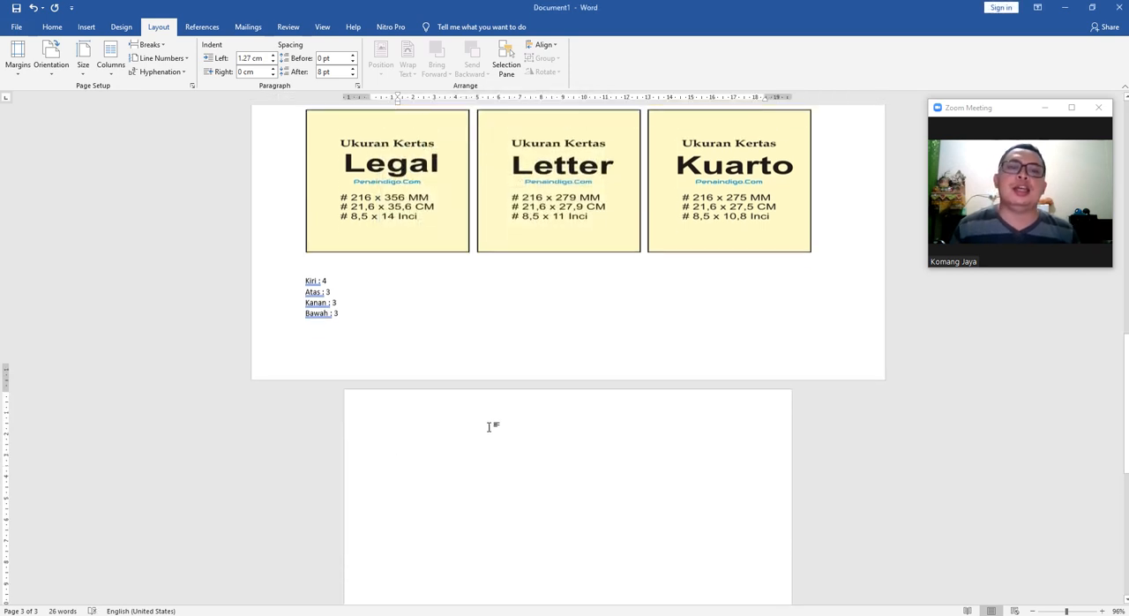
Enter the sample text "asdeasdas" on the third page and review the mixed page orientations back to the first page.
{"action": "type", "text": "asdeasdas"}
{"action": "scroll", "coordinate": [634, 391], "scroll_direction": "up", "scroll_amount": 15}
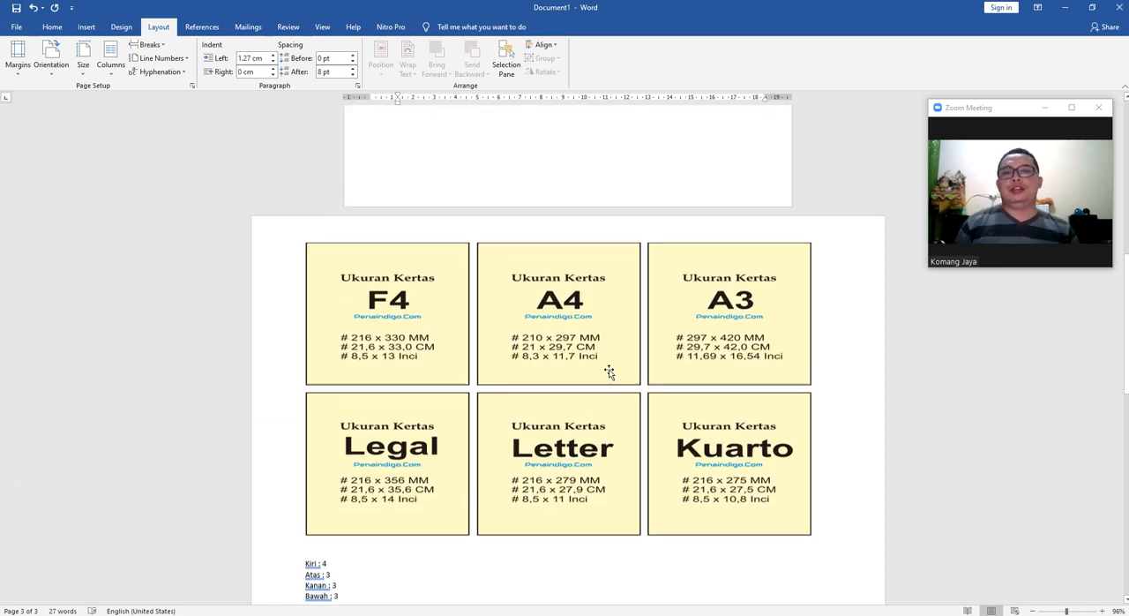
{"action": "scroll", "coordinate": [511, 441], "scroll_direction": "down", "scroll_amount": 5}
{"action": "scroll", "coordinate": [554, 497], "scroll_direction": "up", "scroll_amount": 4}
{"action": "scroll", "coordinate": [493, 335], "scroll_direction": "up", "scroll_amount": 4}
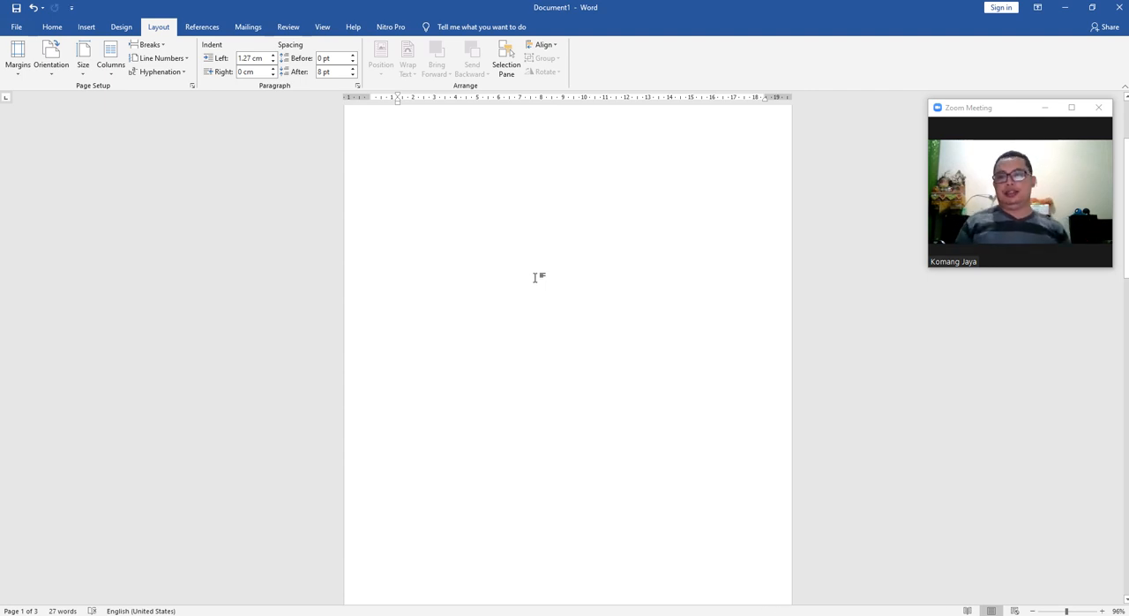
{"action": "scroll", "coordinate": [539, 281], "scroll_direction": "up", "scroll_amount": 3}
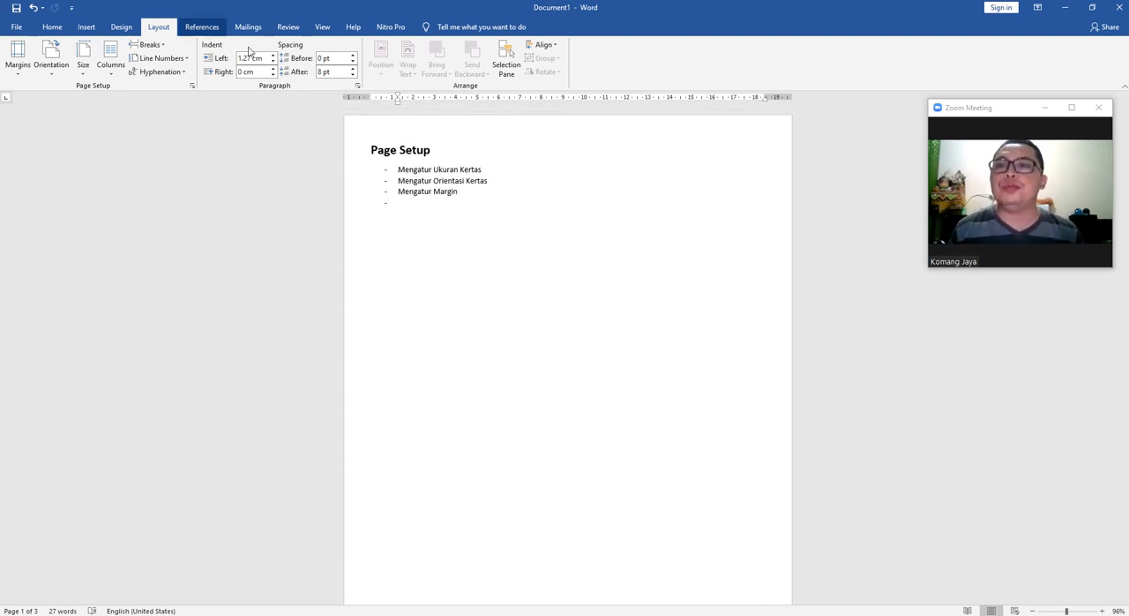
{"action": "left_click", "coordinate": [55, 29]}
{"action": "left_click", "coordinate": [416, 224]}
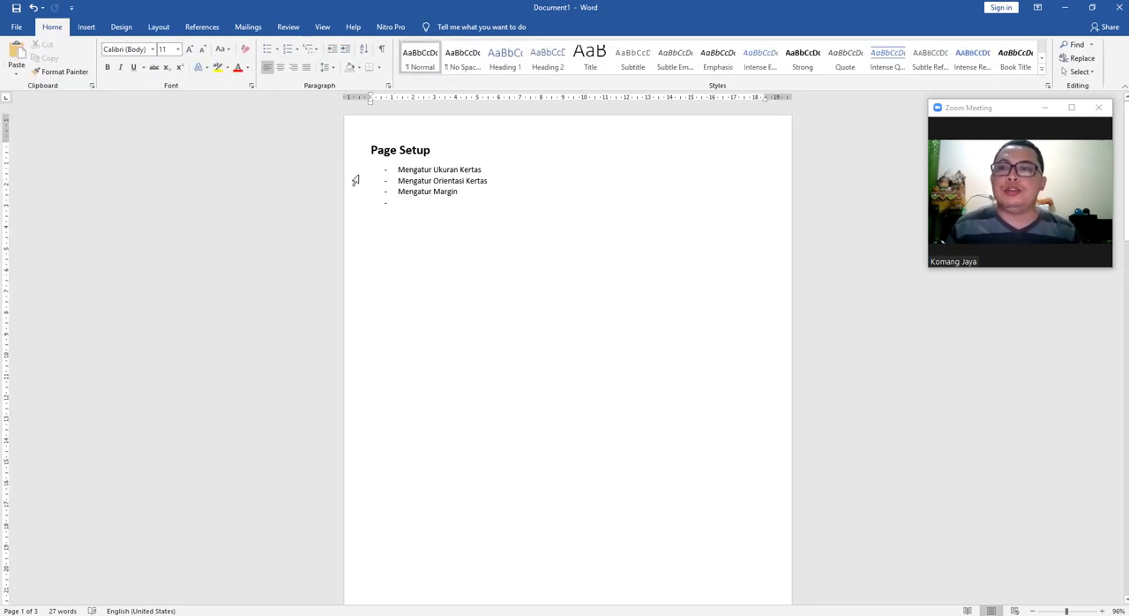
{"action": "left_click", "coordinate": [16, 7]}
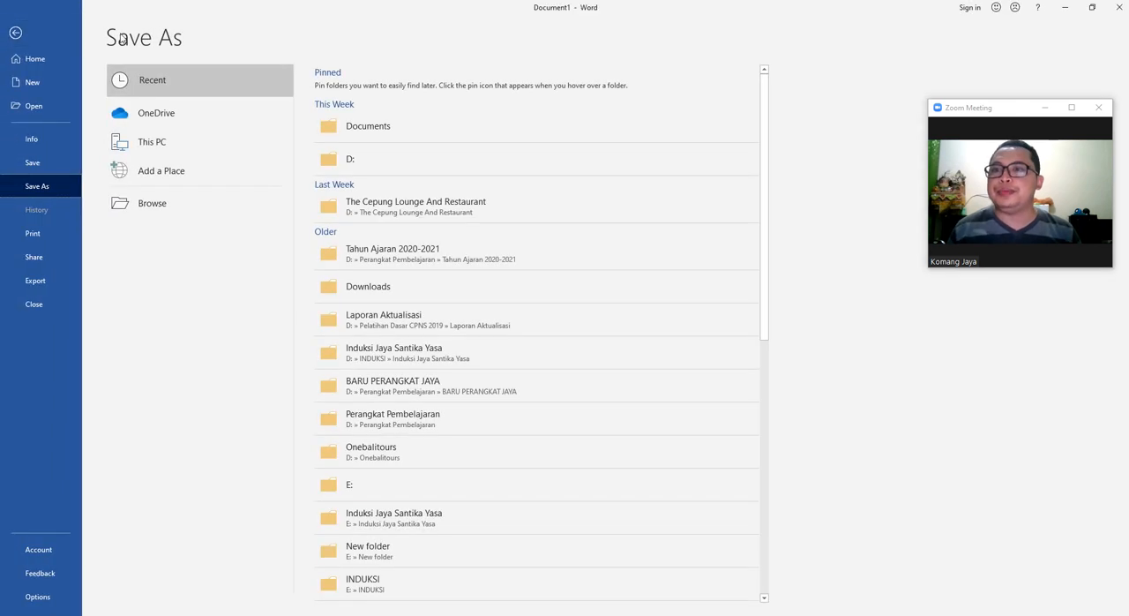
{"action": "left_click", "coordinate": [15, 33]}
{"action": "left_click", "coordinate": [87, 27]}
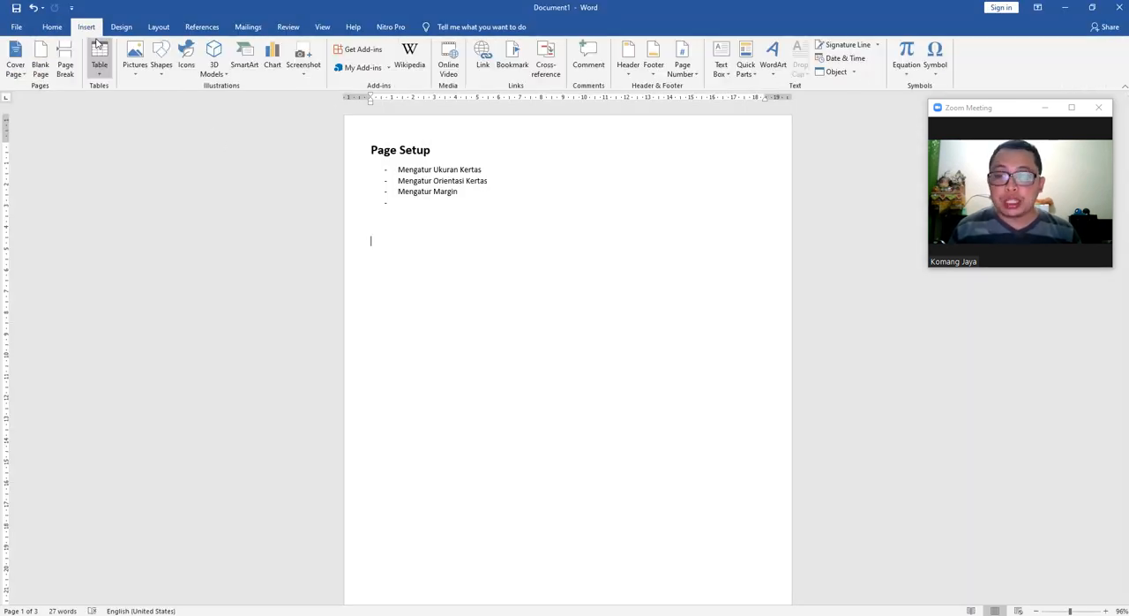
{"action": "left_click", "coordinate": [52, 26]}
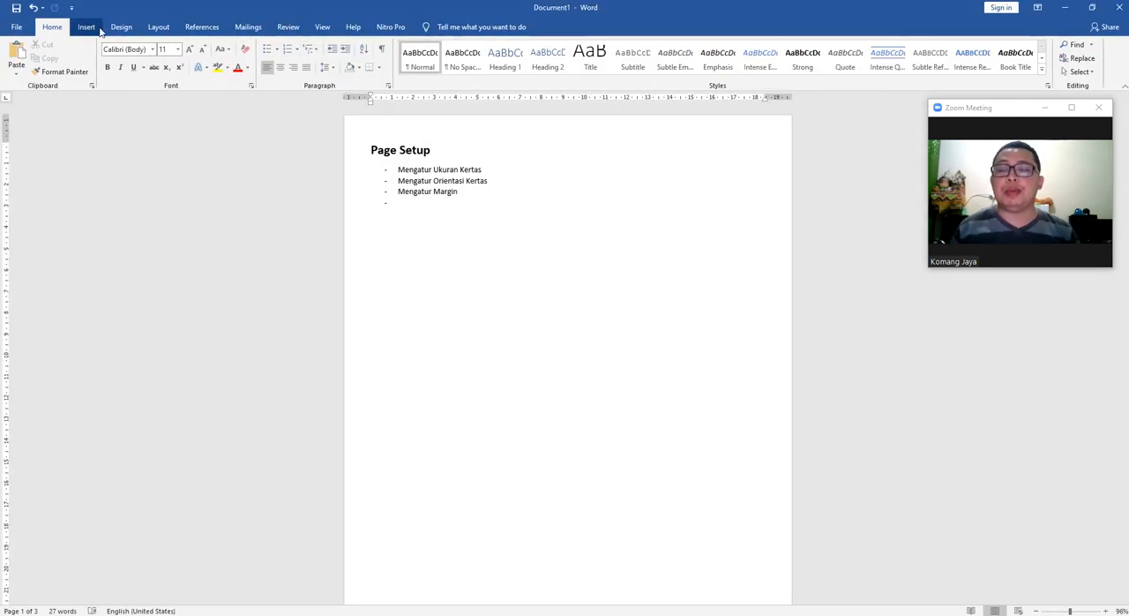
{"action": "left_click", "coordinate": [159, 26]}
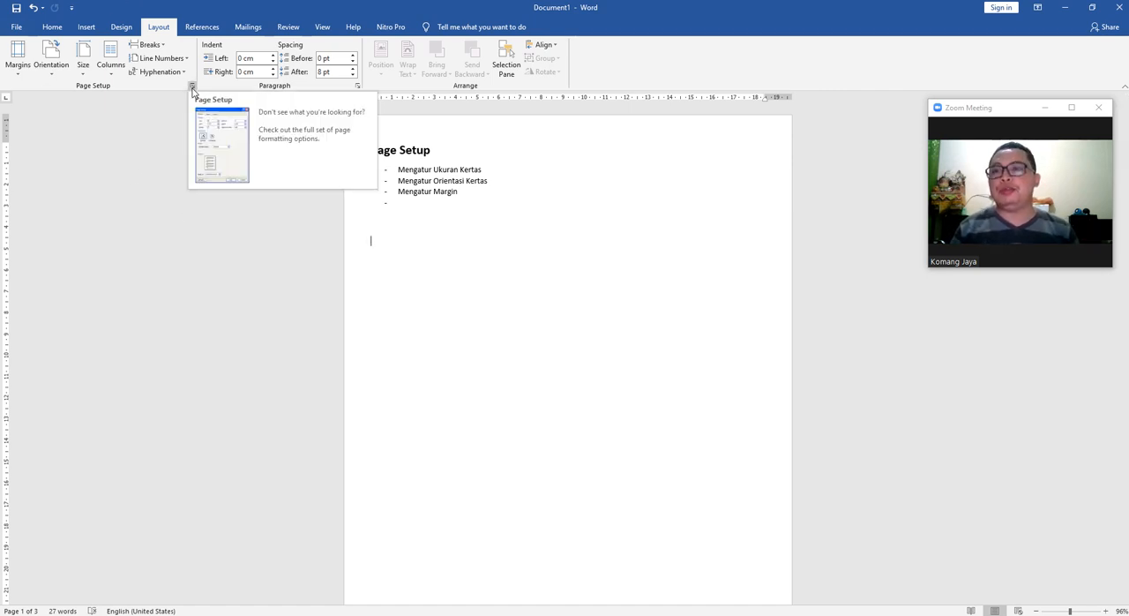
{"action": "left_click", "coordinate": [79, 59]}
{"action": "left_click", "coordinate": [29, 69]}
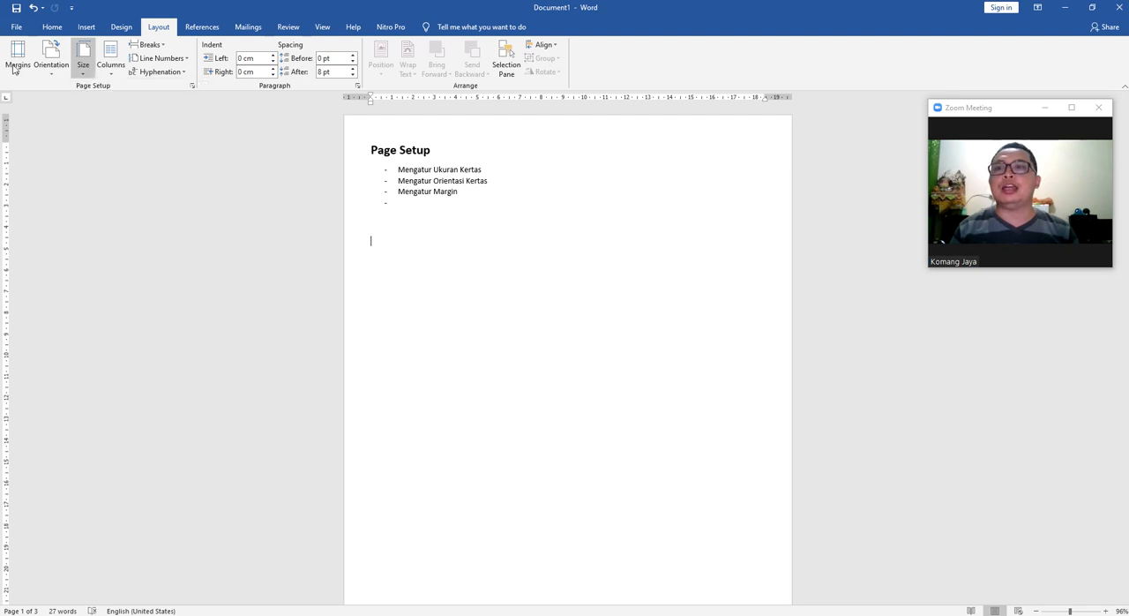
{"action": "left_click", "coordinate": [51, 67]}
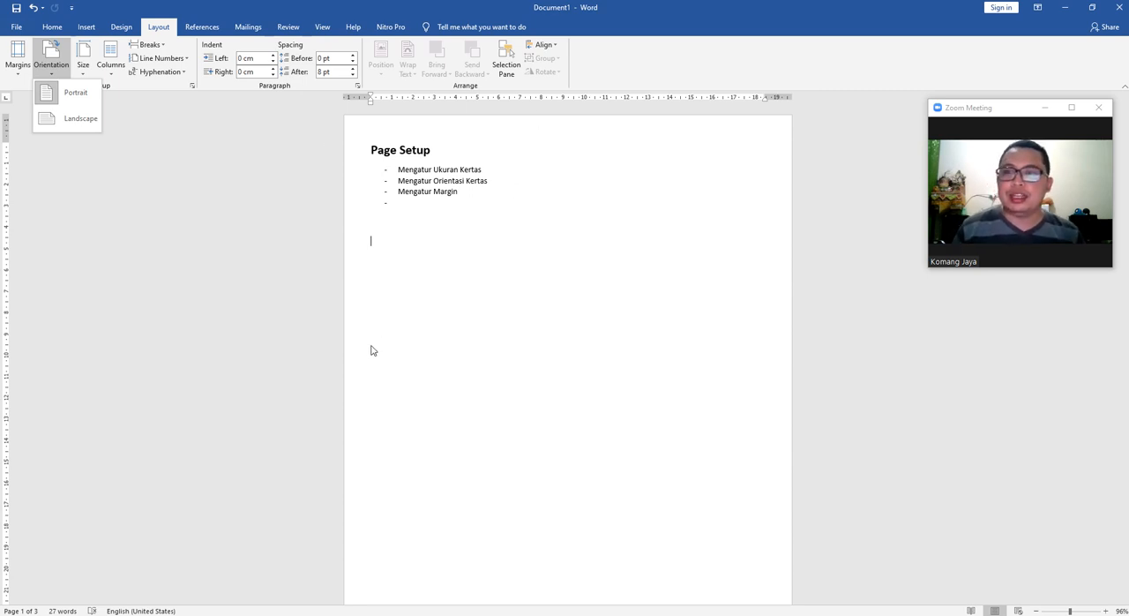
{"action": "left_click", "coordinate": [694, 256]}
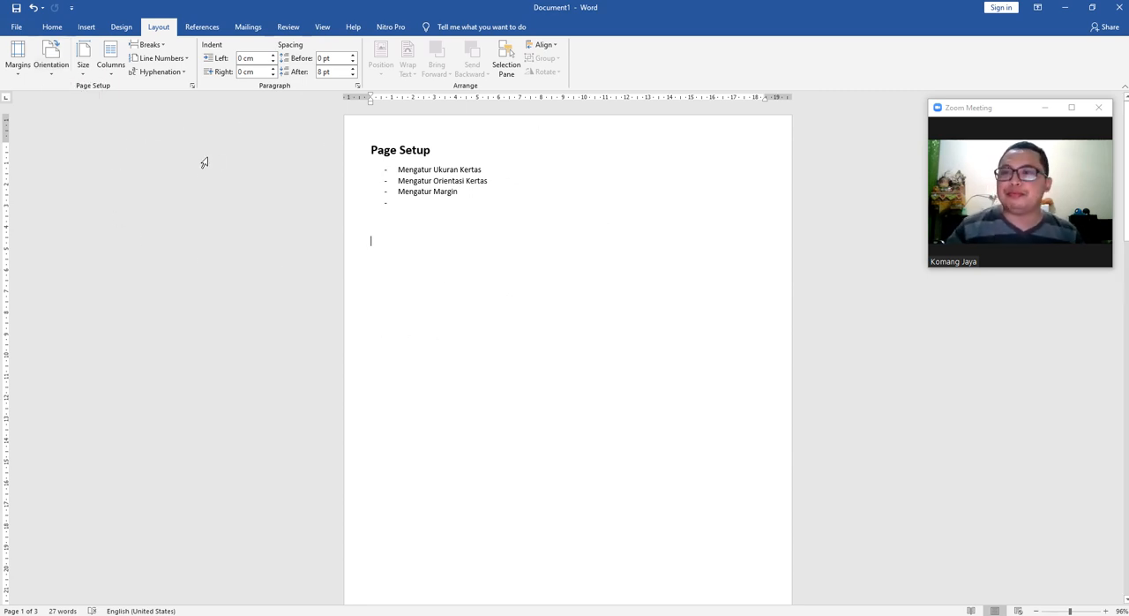
{"action": "left_click", "coordinate": [732, 258]}
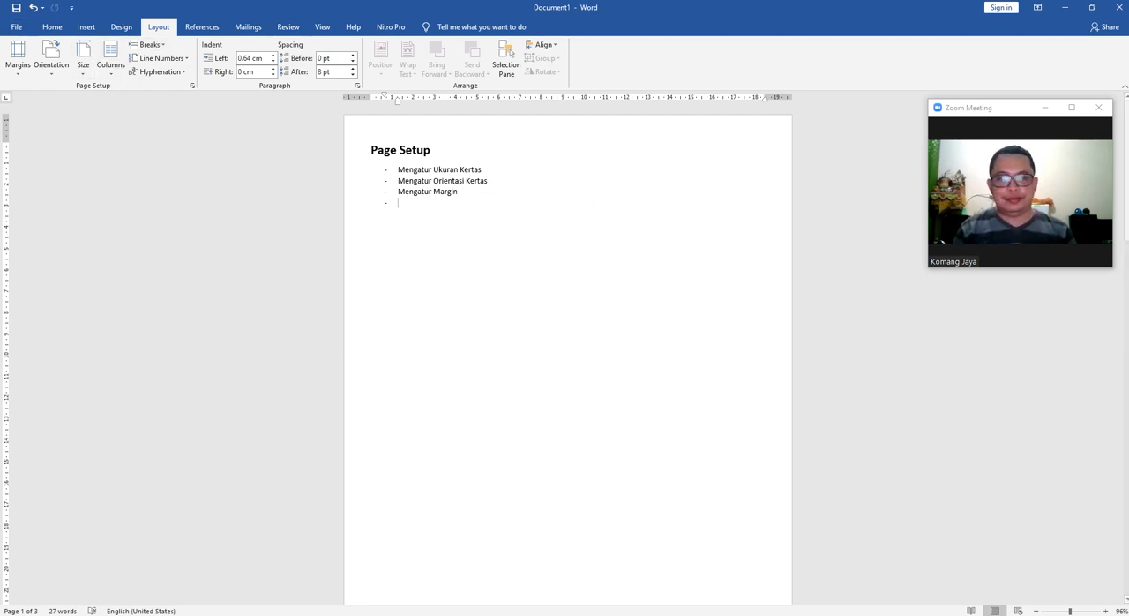
{"action": "left_click", "coordinate": [1086, 615]}
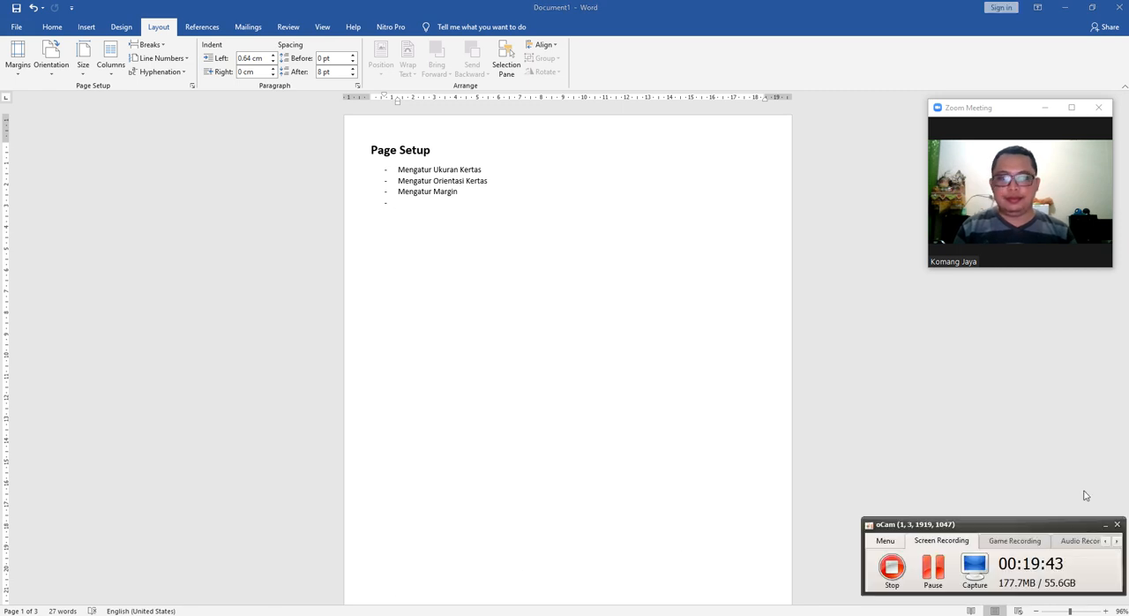